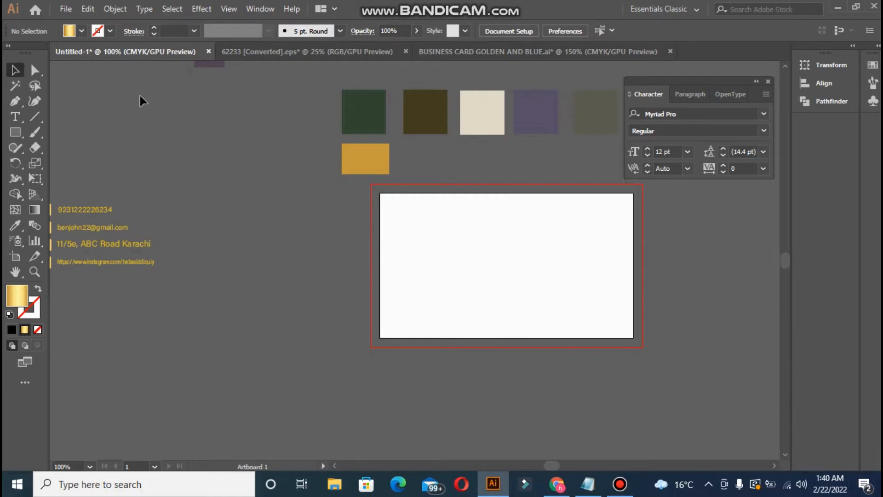
Step: Examine the units, color mode and raster effects options for a new document, and close the dialog without creating one
left_click(68, 7)
left_click(77, 19)
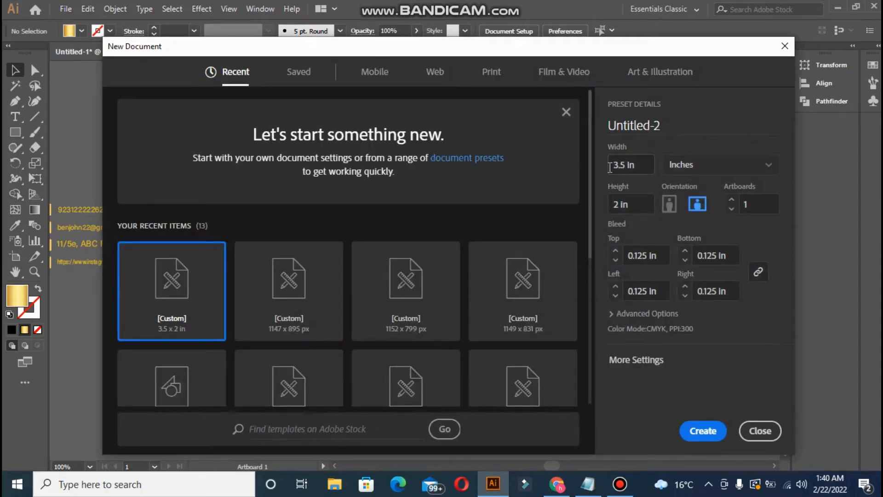
left_click(696, 168)
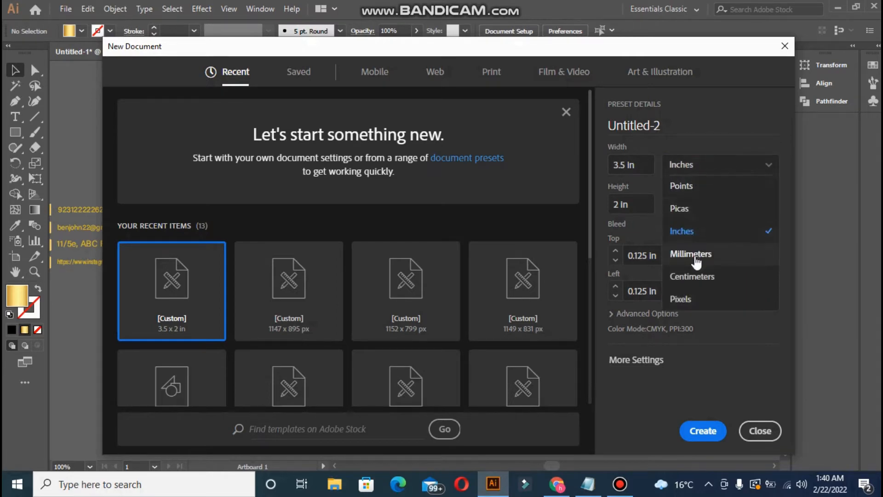
left_click(729, 168)
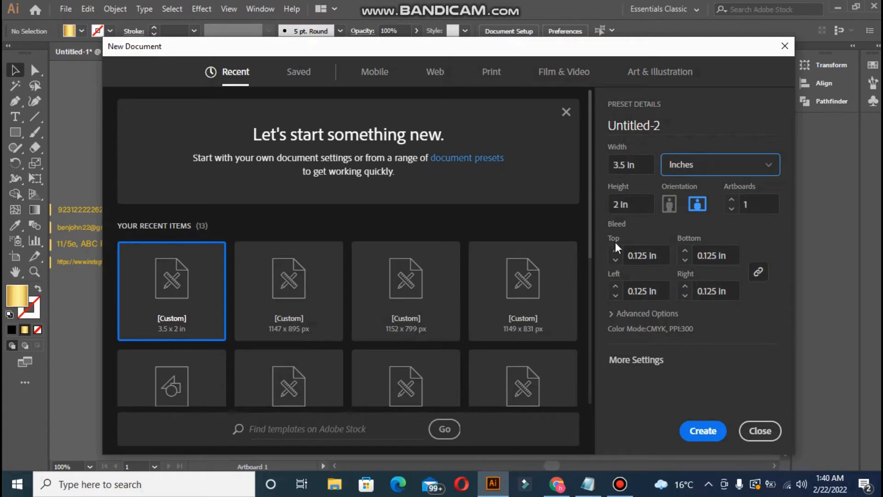
left_click(648, 316)
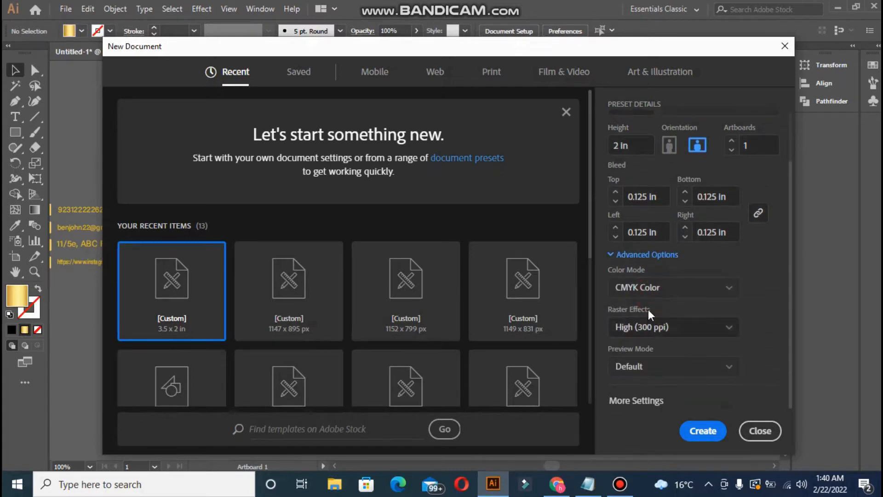
left_click(659, 289)
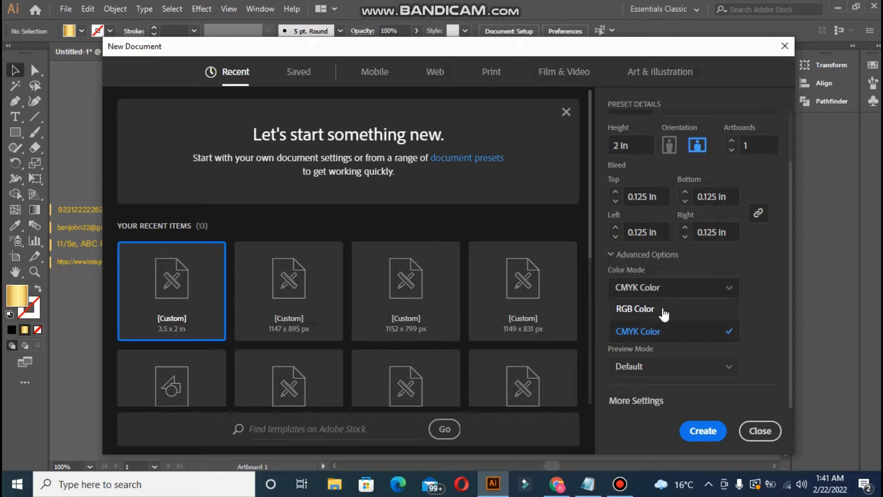
left_click(765, 275)
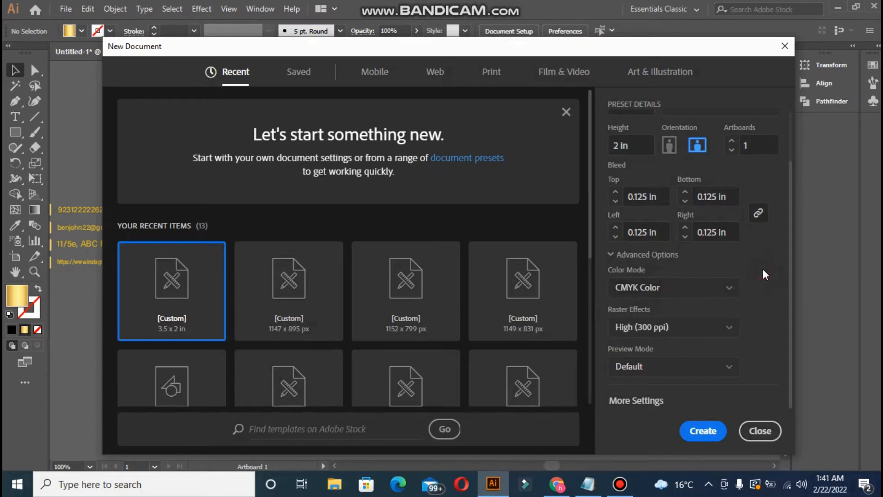
left_click(691, 322)
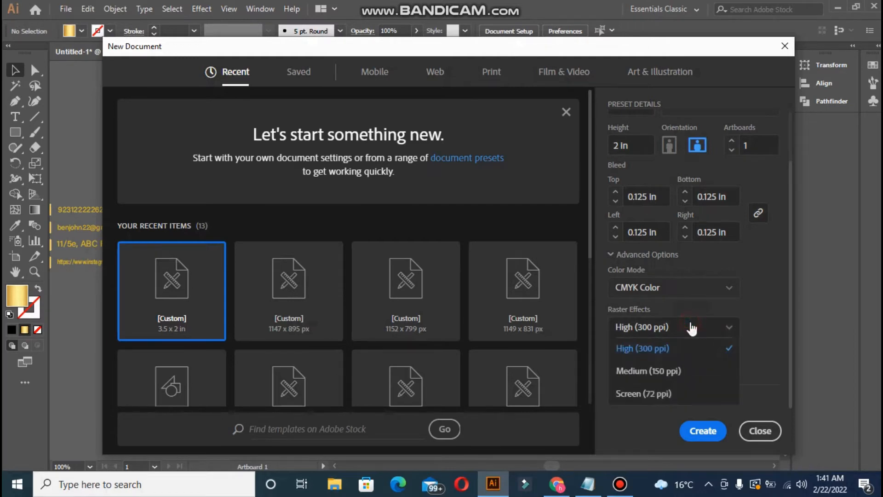
left_click(691, 322)
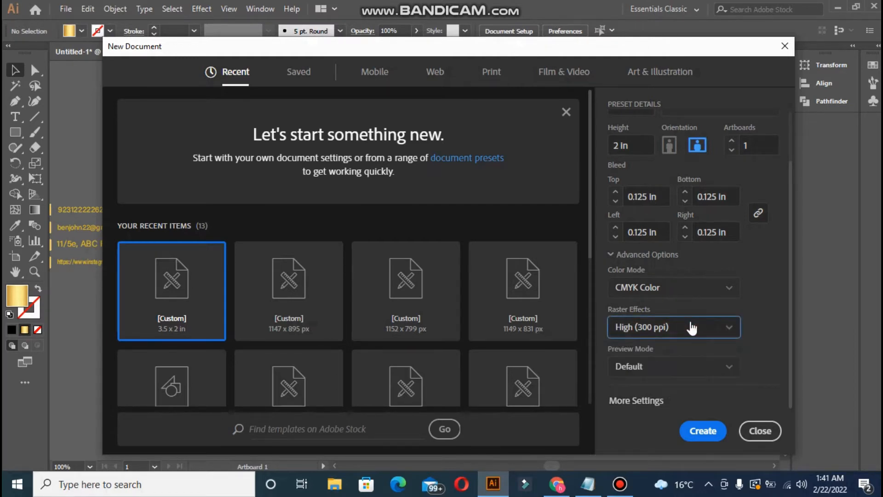
left_click(751, 431)
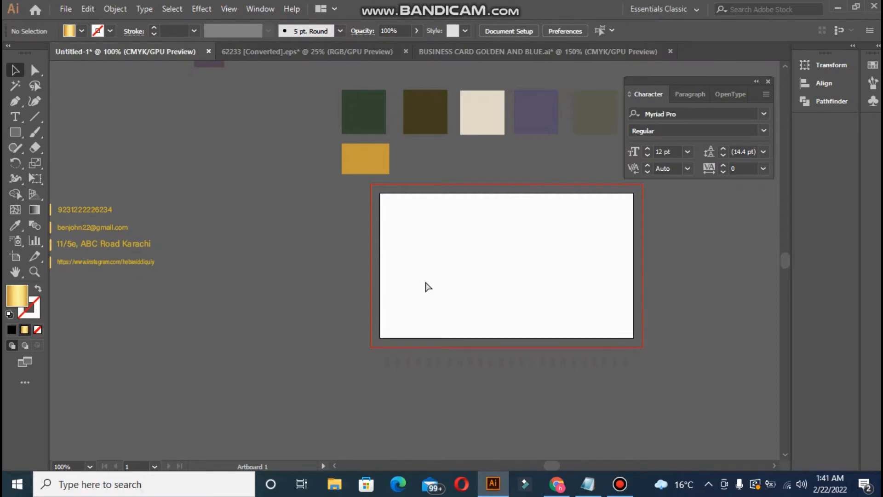
Step: Draw a rectangle covering the artboard out to its bleed edges and fill it with the color sampled from the purple swatch
key("ctrl+0")
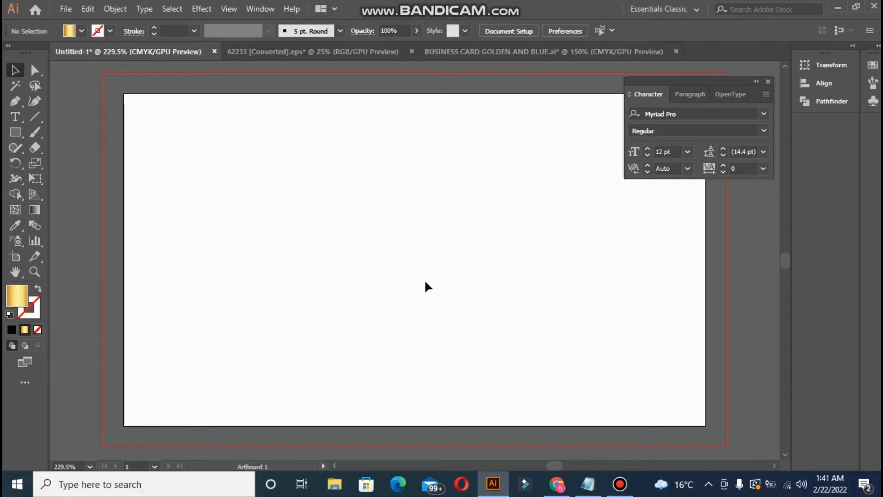
key("ctrl+minus")
key("ctrl+minus")
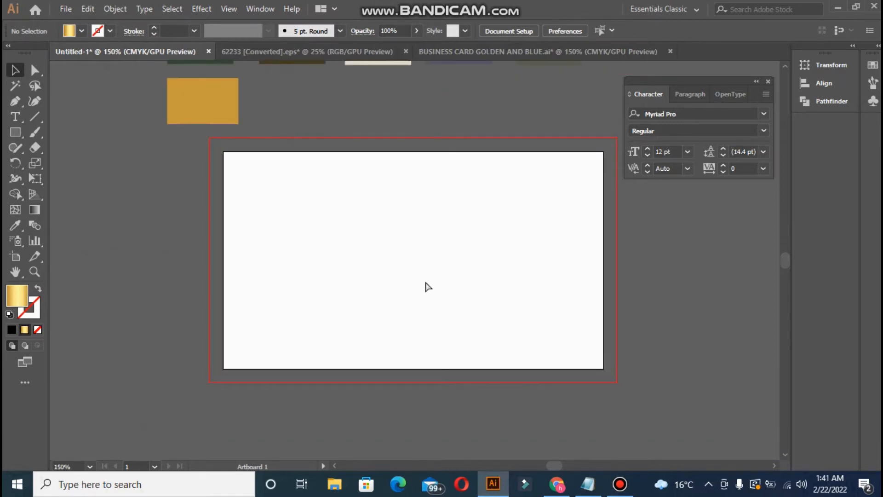
key("ctrl+minus")
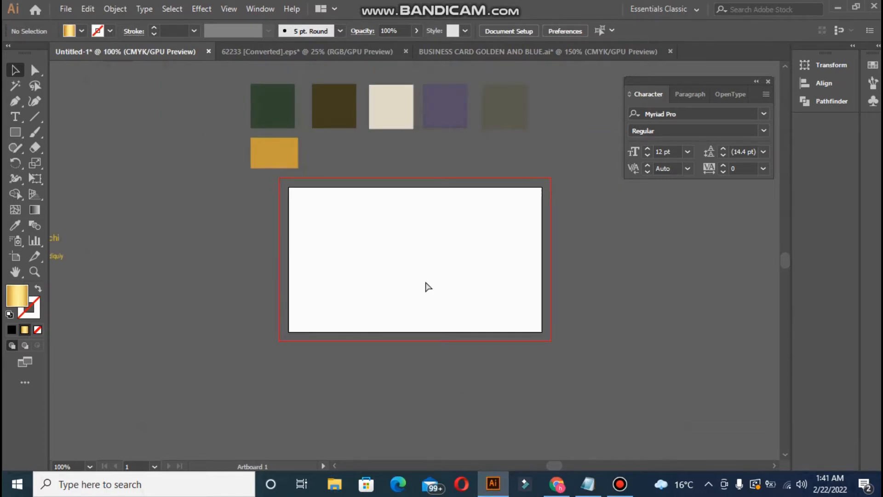
key("ctrl+minus")
key("p")
key("ctrl+plus")
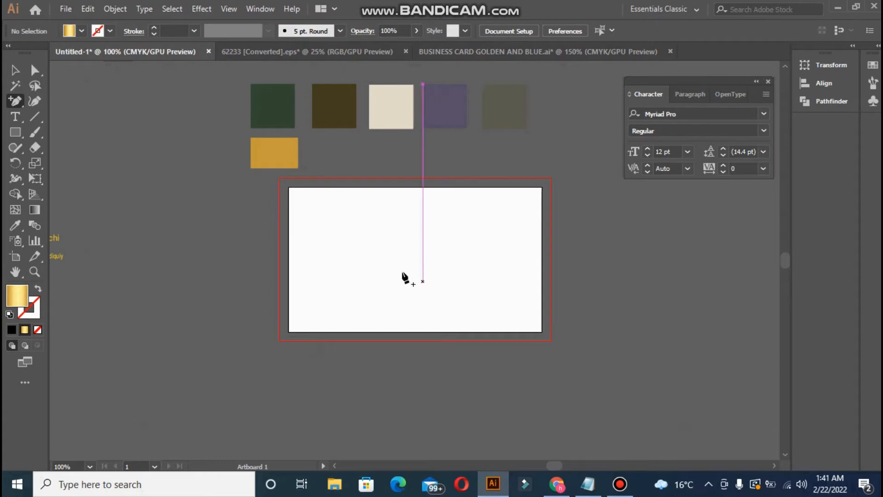
left_click(18, 132)
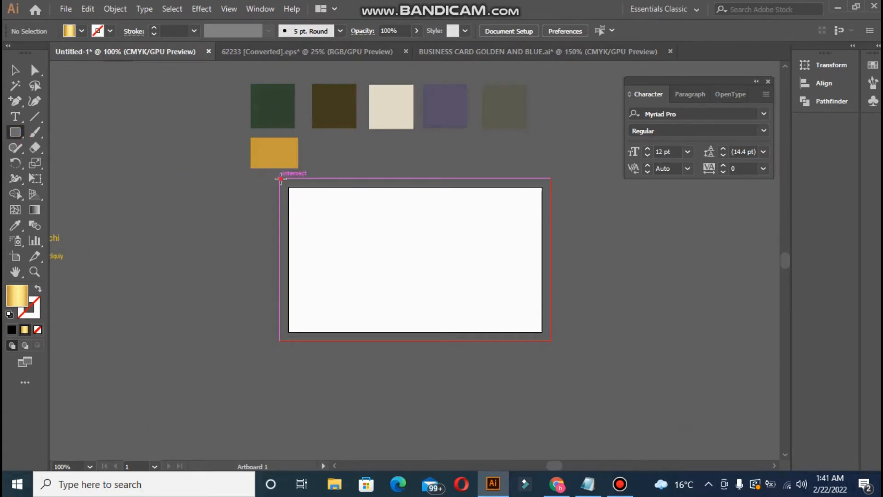
left_click_drag(279, 179, 552, 341)
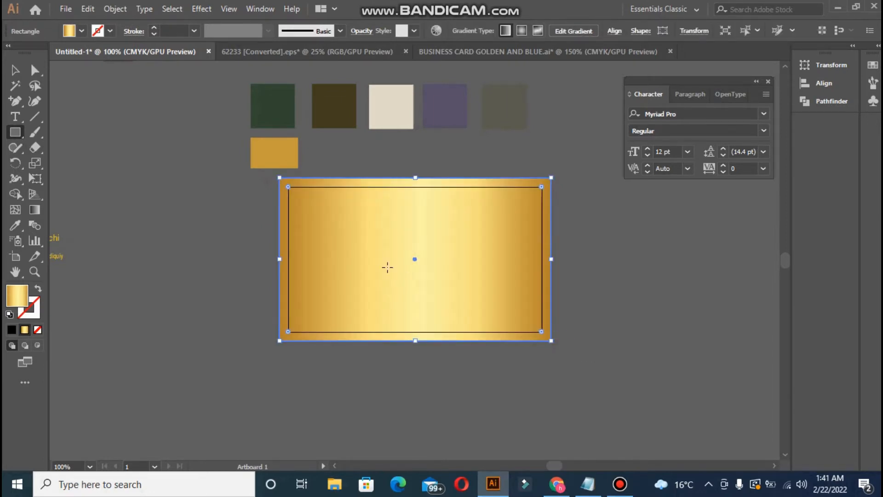
left_click(15, 225)
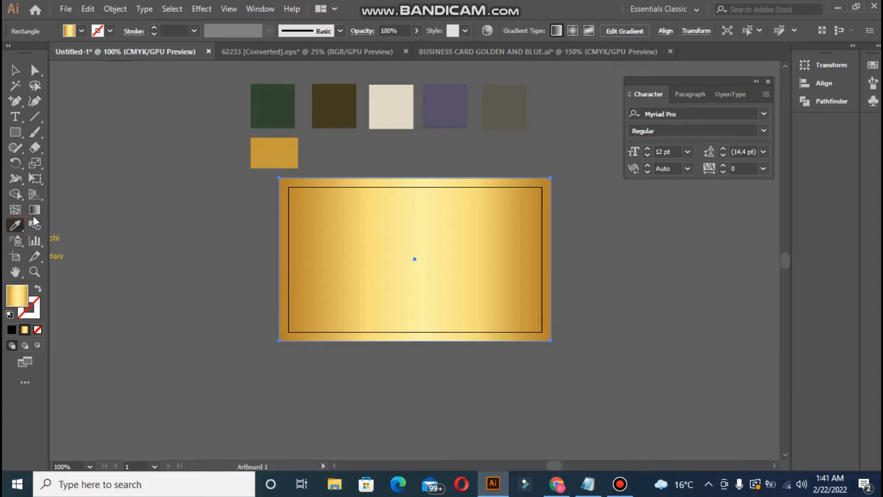
left_click(459, 105)
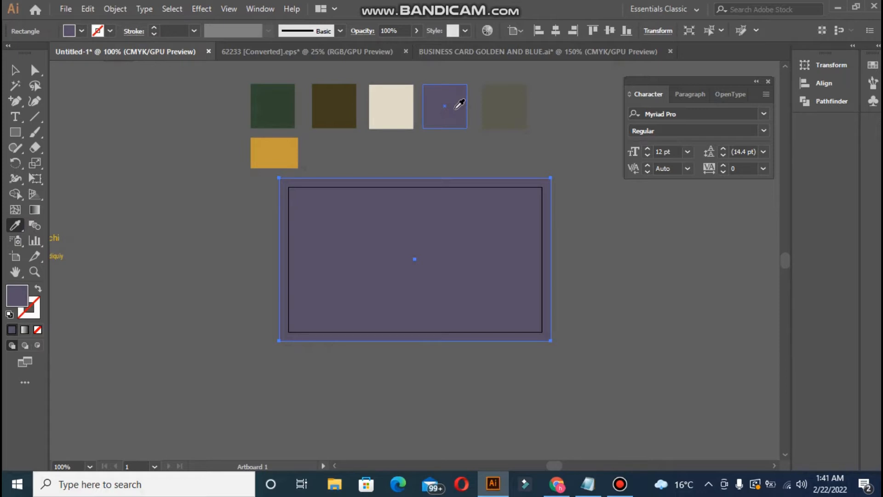
Step: Add the text "Peter Enterprise" in the upper part of the purple card
left_click(20, 122)
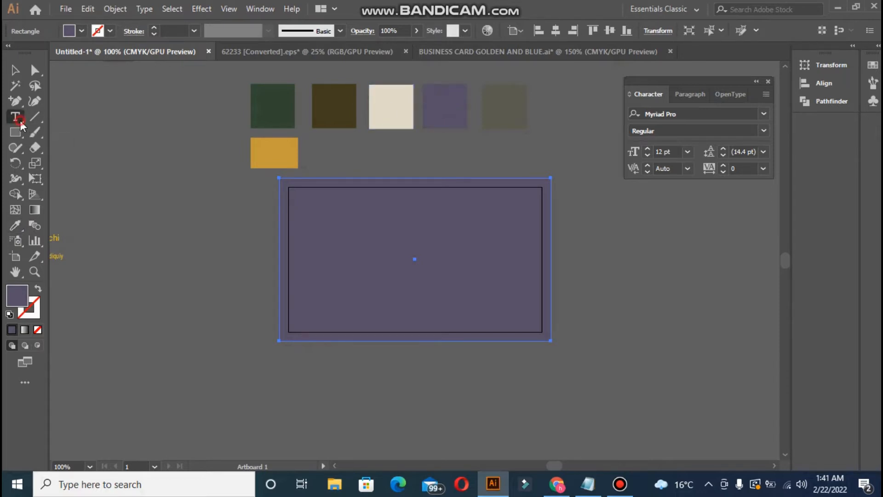
left_click(374, 220)
key("BackSpace")
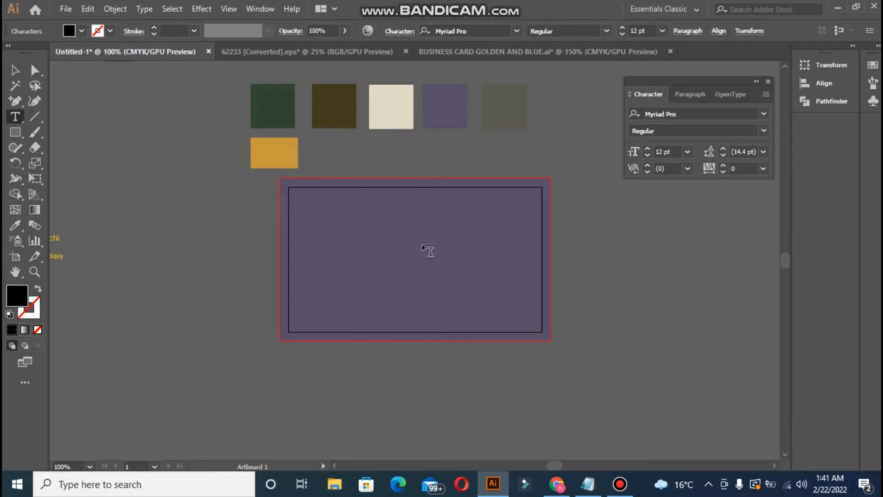
type("Peter Enterprise")
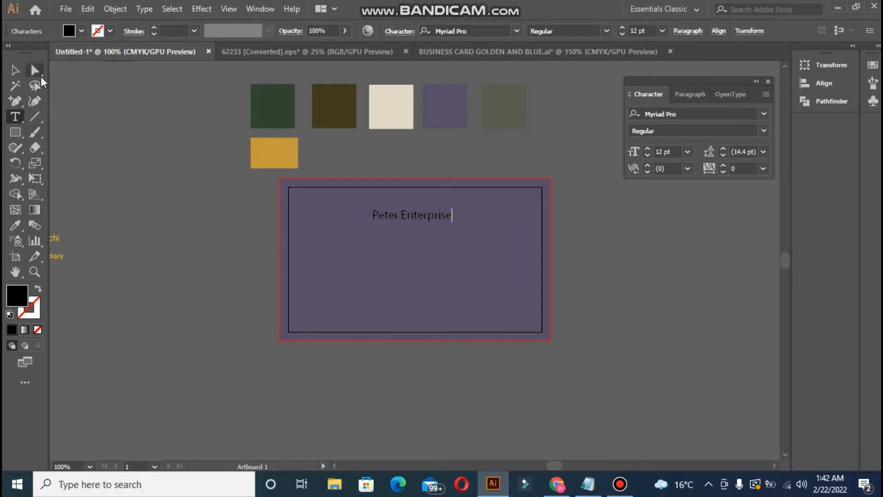
left_click(15, 70)
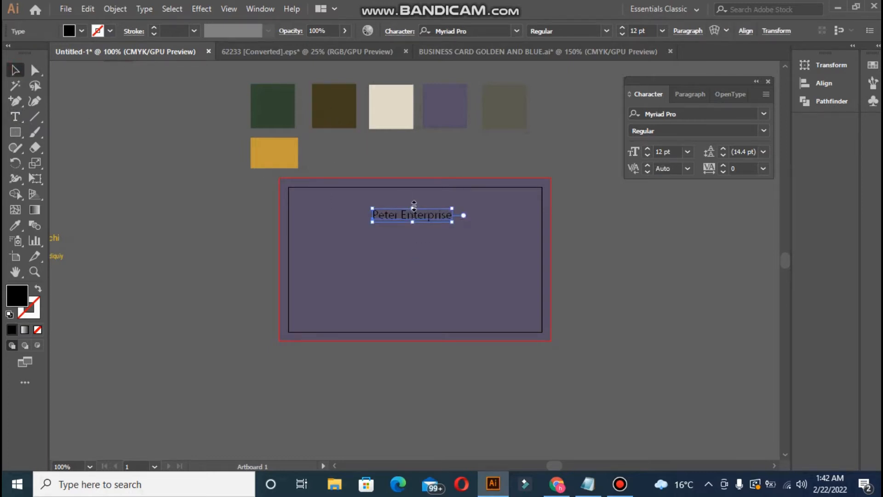
Step: Change the font of the company name text to Aladin Regular
left_click(402, 31)
left_click(404, 33)
left_click(403, 32)
left_click(403, 31)
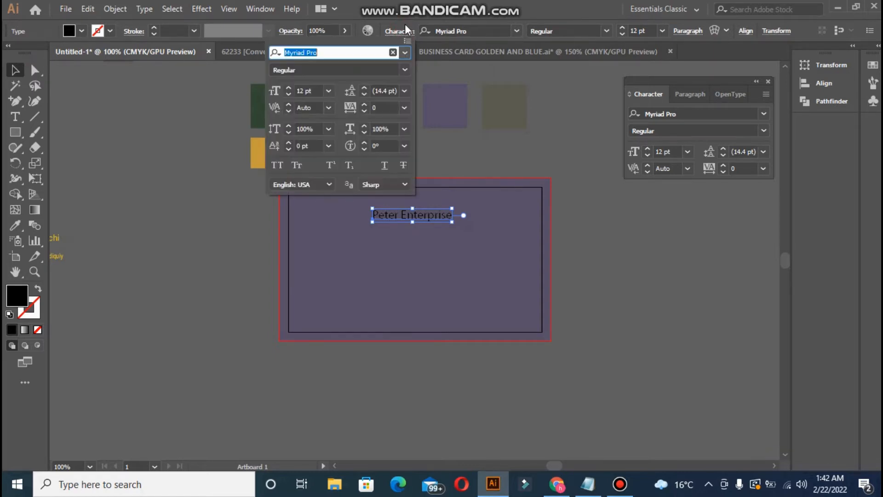
left_click(404, 53)
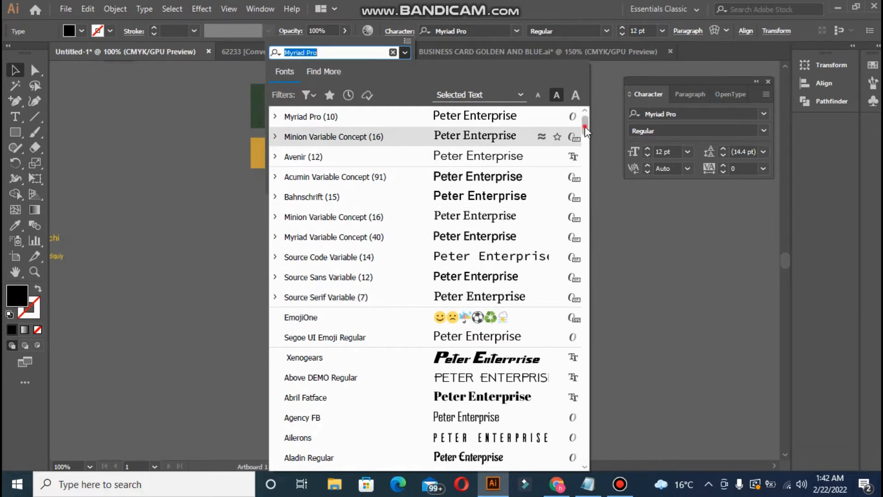
left_click_drag(585, 126, 584, 140)
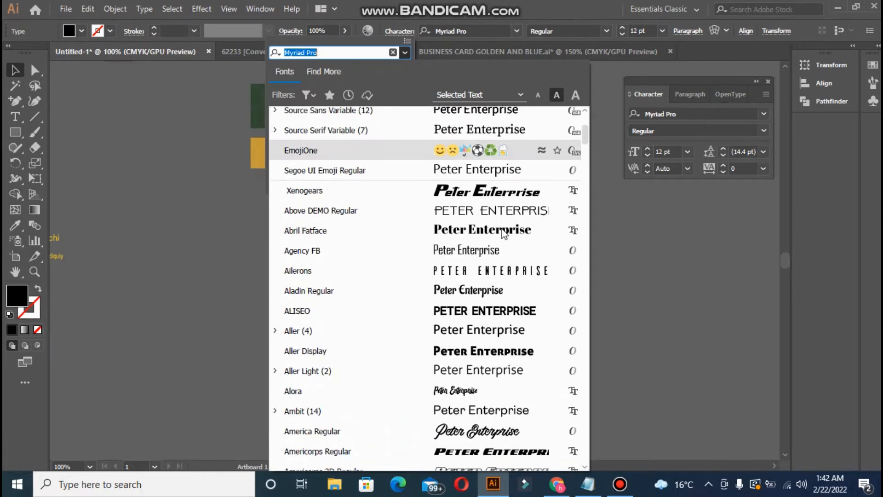
left_click(466, 294)
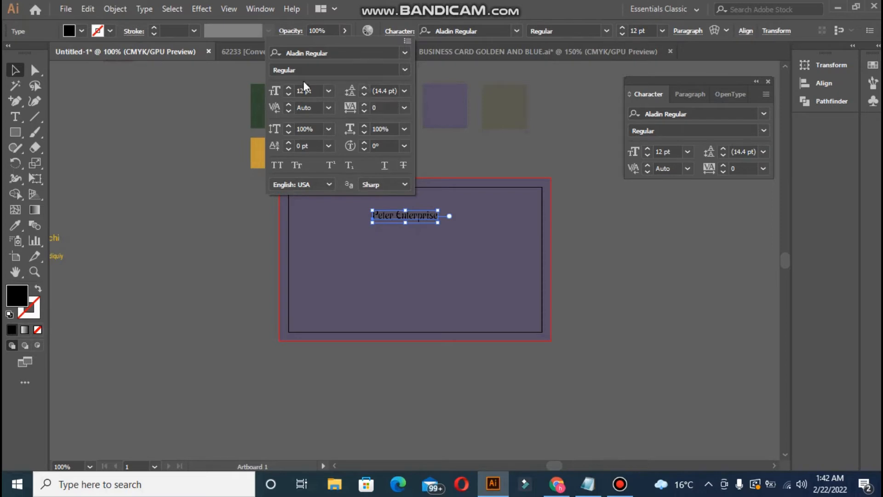
Step: Increase the company name's font size to 21 pt
left_click(288, 88)
left_click(288, 87)
left_click(288, 87)
left_click(288, 87)
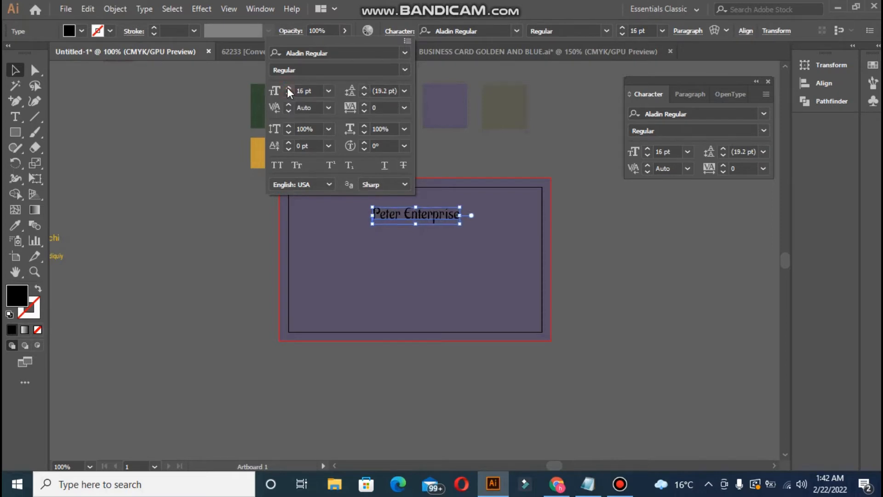
left_click(288, 87)
left_click(288, 87)
left_click(288, 88)
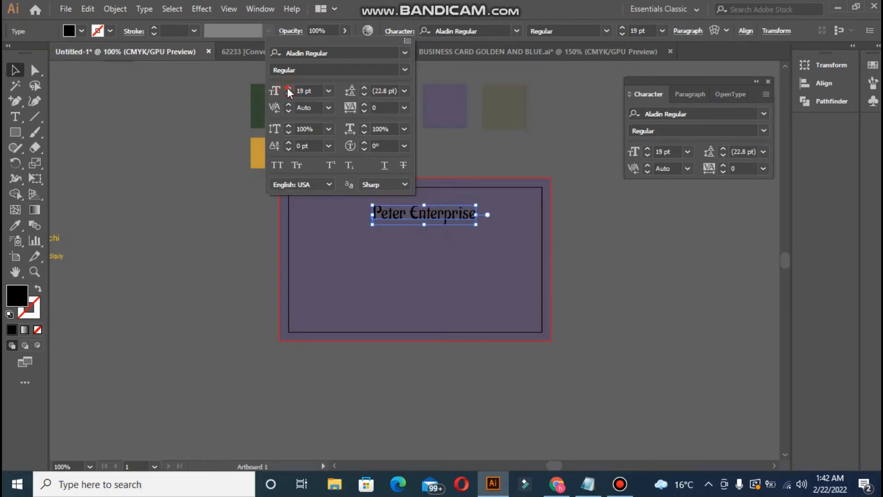
left_click(288, 87)
left_click(288, 88)
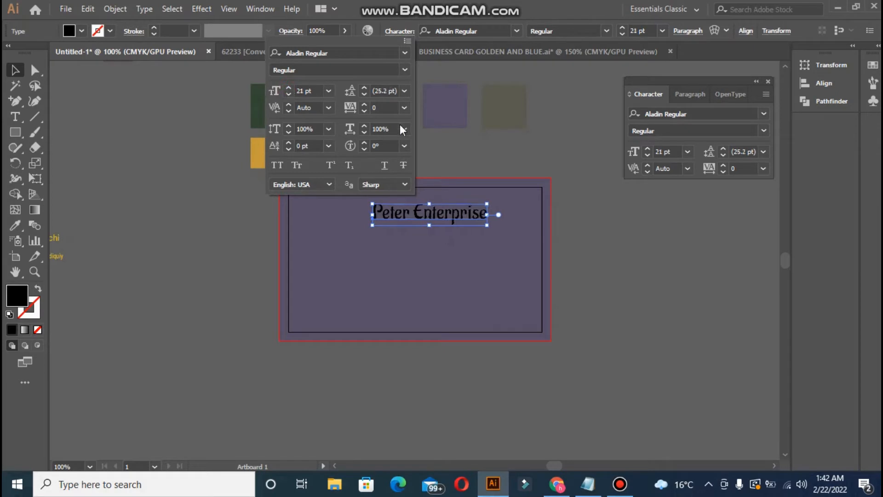
Step: Set the company name's leading to 22 pt and its tracking to 10
left_click(366, 93)
left_click(364, 105)
left_click(364, 105)
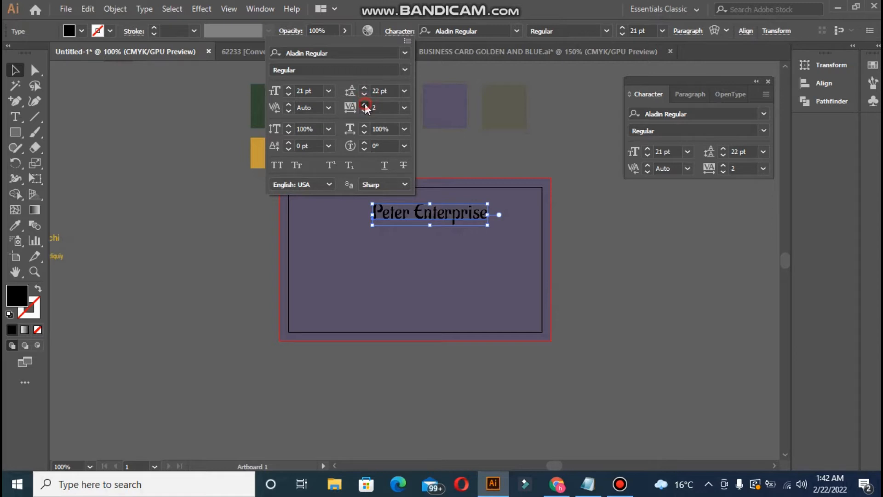
left_click(364, 105)
left_click(364, 105)
left_click(365, 105)
left_click(364, 105)
left_click(364, 105)
left_click(364, 105)
left_click(364, 105)
left_click(364, 105)
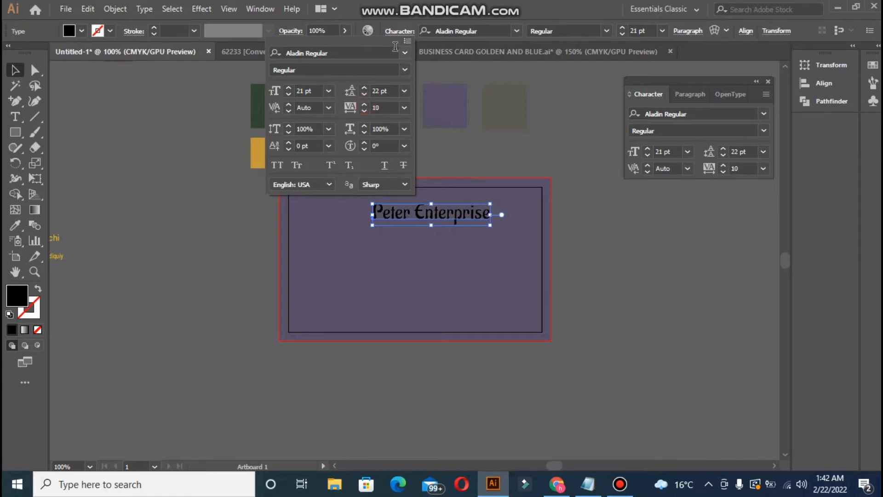
left_click(428, 68)
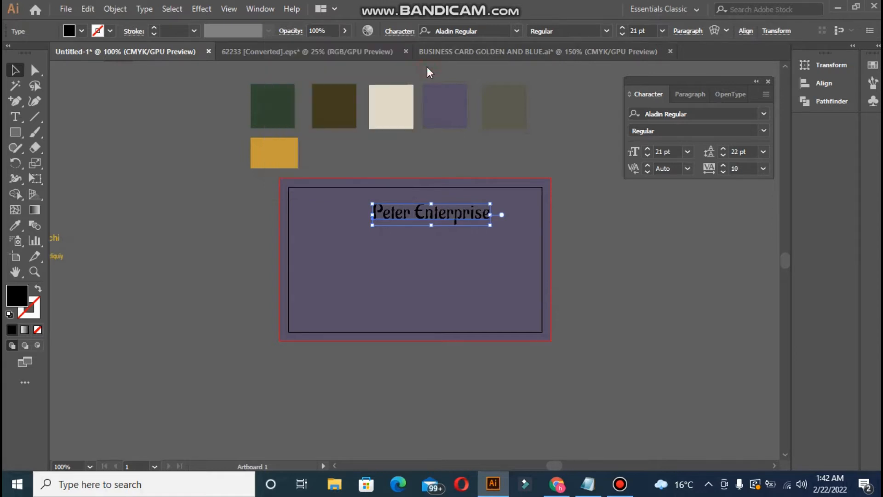
Step: Apply an Arc warp with a 30% horizontal bend to the company name
left_click(206, 9)
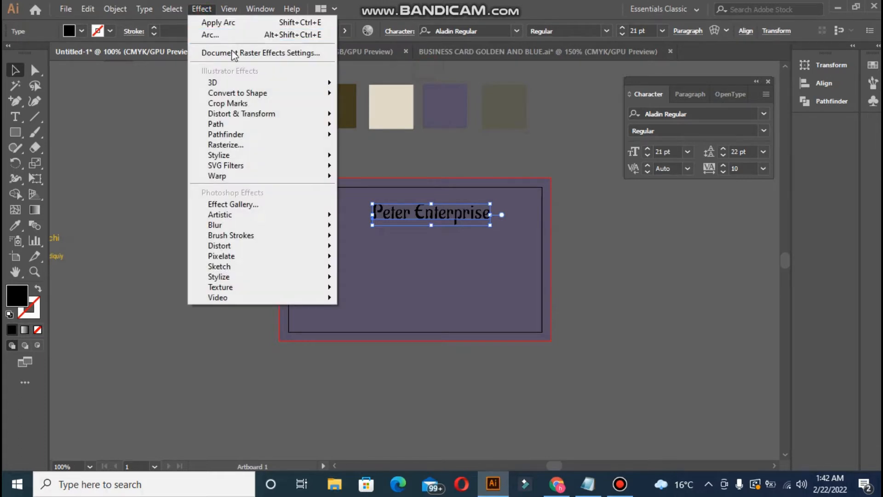
mouse_move(280, 177)
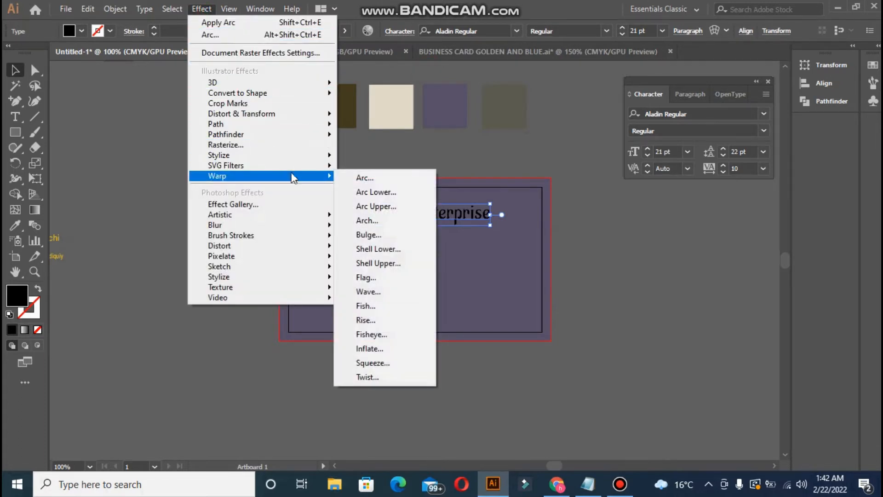
left_click(354, 175)
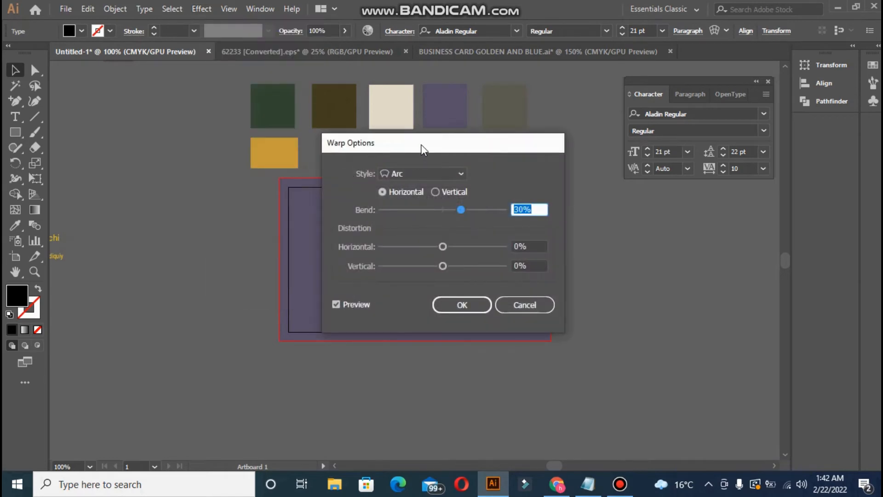
left_click_drag(421, 144, 687, 151)
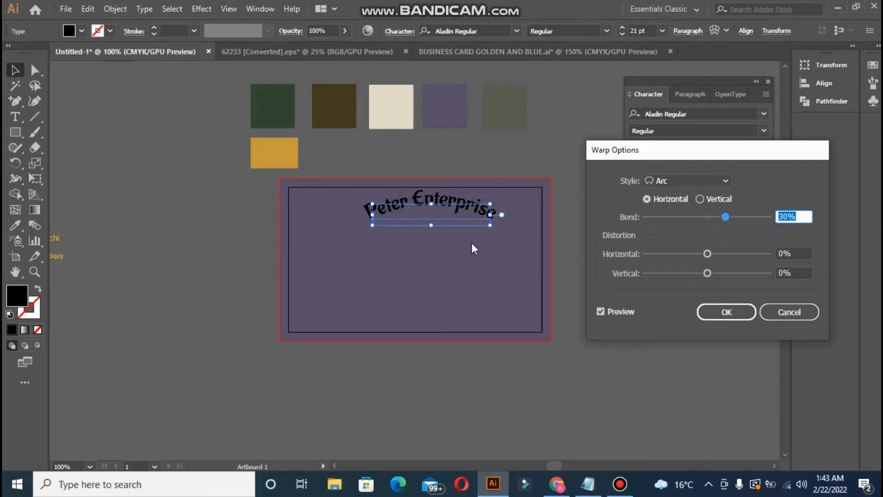
left_click(726, 313)
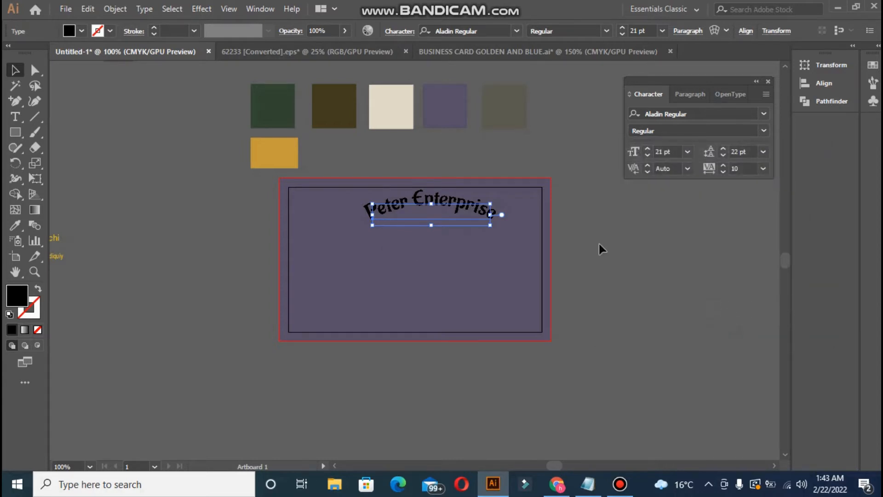
Step: Move the arched company name slightly lower on the card
left_click(150, 163)
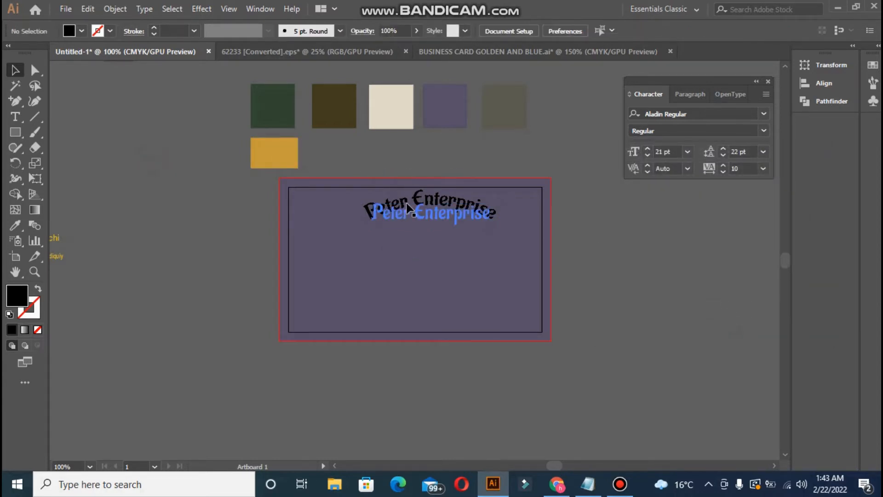
left_click_drag(403, 206, 396, 231)
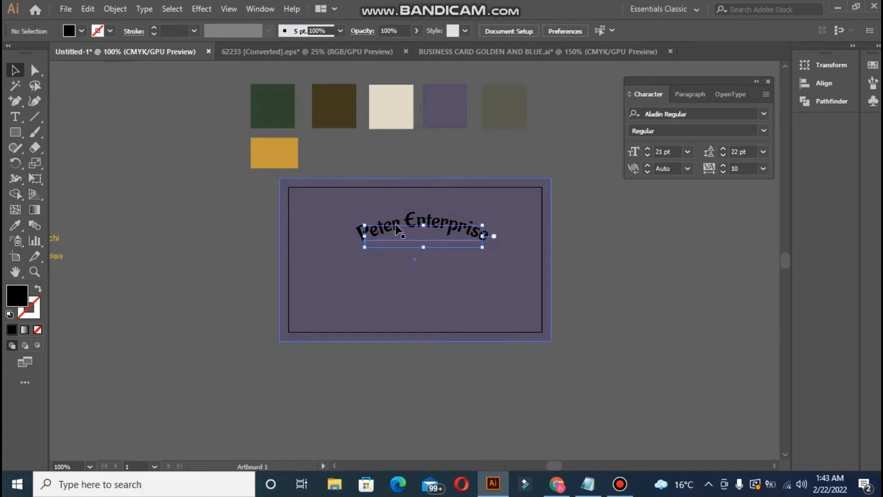
left_click(228, 316)
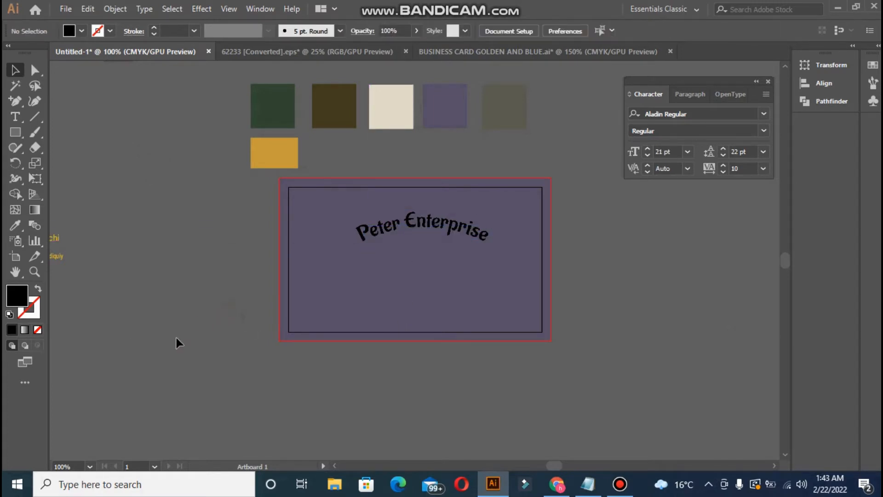
Step: Copy the golden four-leaf emblem above COMPANY from the 62233 [Converted].eps logo sheet and paste it into the Untitled-1 business card document
mouse_move(552, 461)
left_mouse_down()
mouse_move(521, 462)
mouse_move(555, 462)
mouse_move(548, 460)
left_mouse_up()
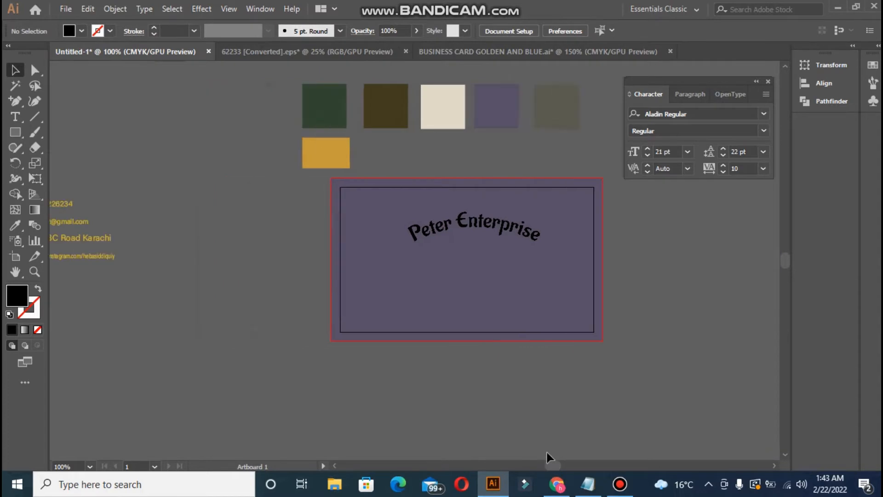
left_click(348, 51)
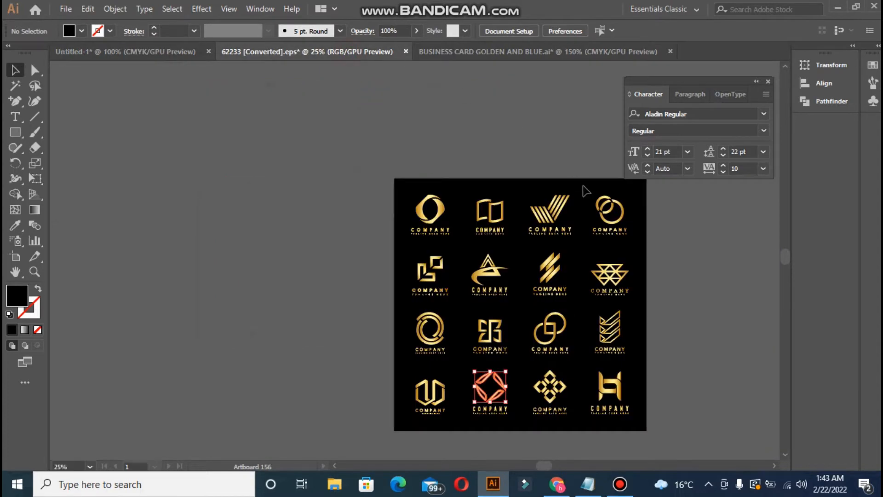
left_click(492, 382)
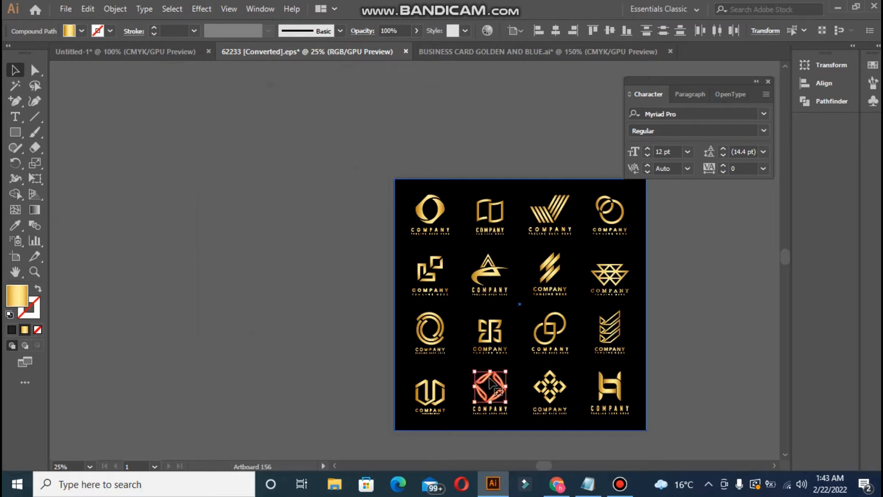
left_click(117, 48)
key("ctrl+v")
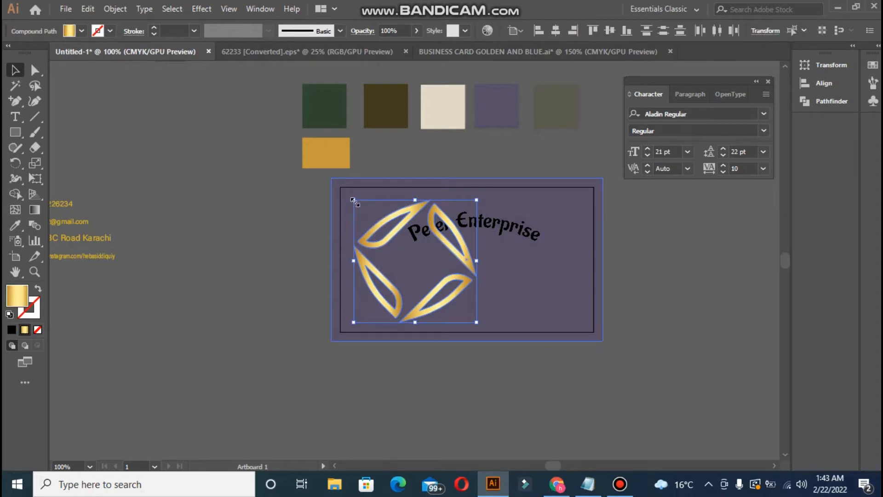
Step: Shrink the pasted emblem to a small icon and position it just below the middle of the company name
left_click_drag(353, 200, 463, 240)
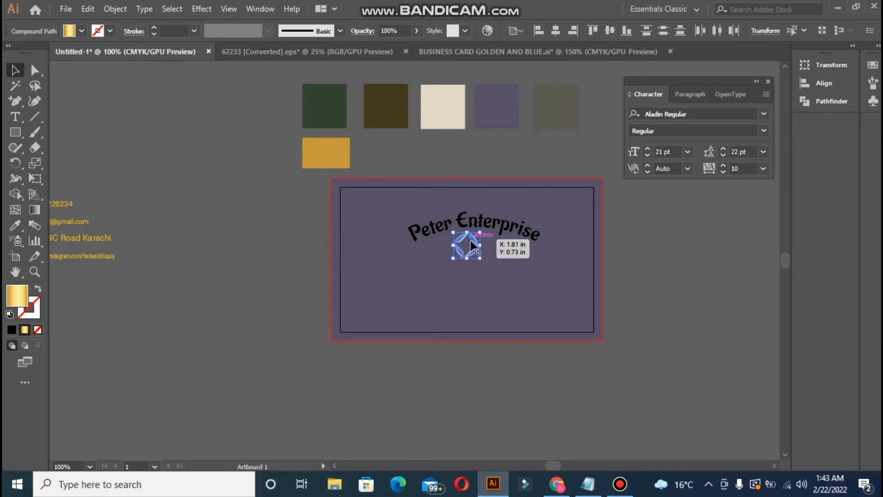
key("Right")
key("Right")
key("Right")
key("Right")
key("Right")
key("Right")
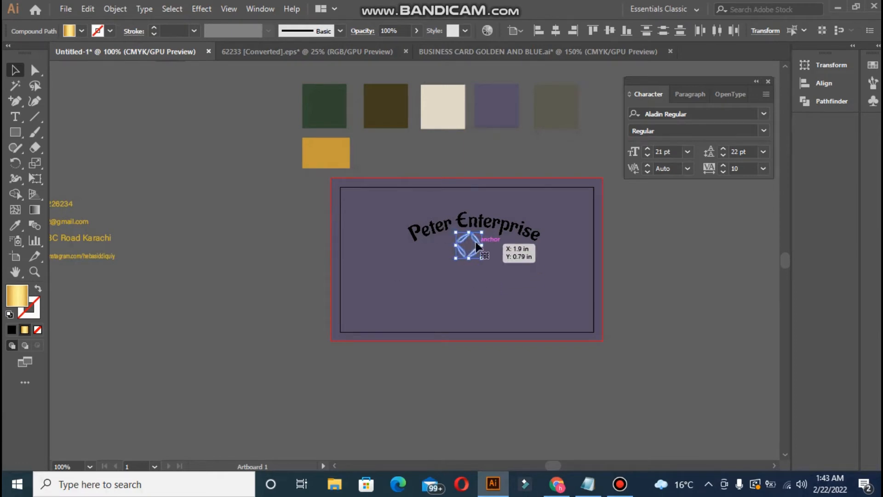
Step: Group the emblem's four leaf shapes and enlarge the emblem slightly beneath the company name
left_click(445, 236)
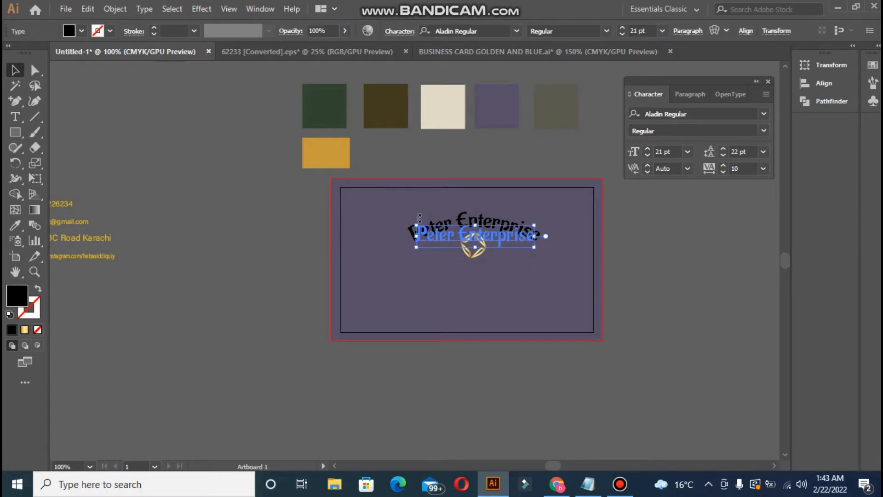
left_click(220, 258)
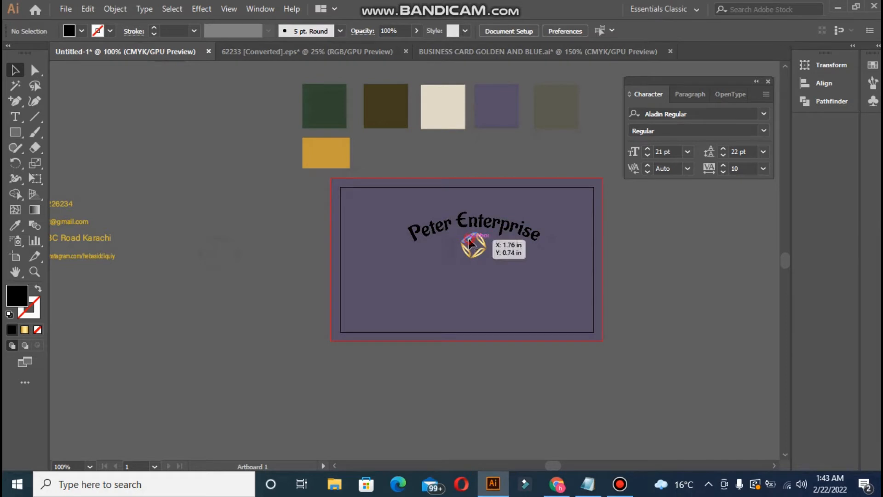
left_click(478, 239)
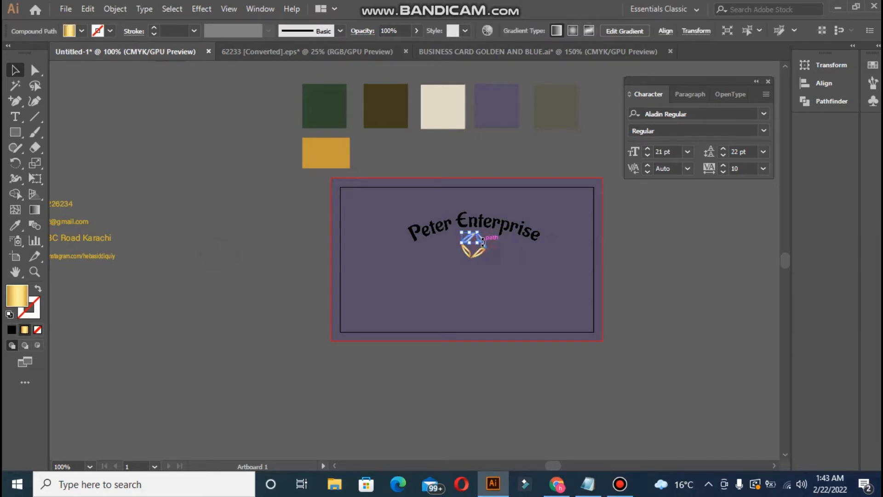
mouse_move(479, 255)
left_mouse_down()
mouse_move(469, 255)
mouse_move(481, 237)
mouse_move(501, 273)
left_mouse_up()
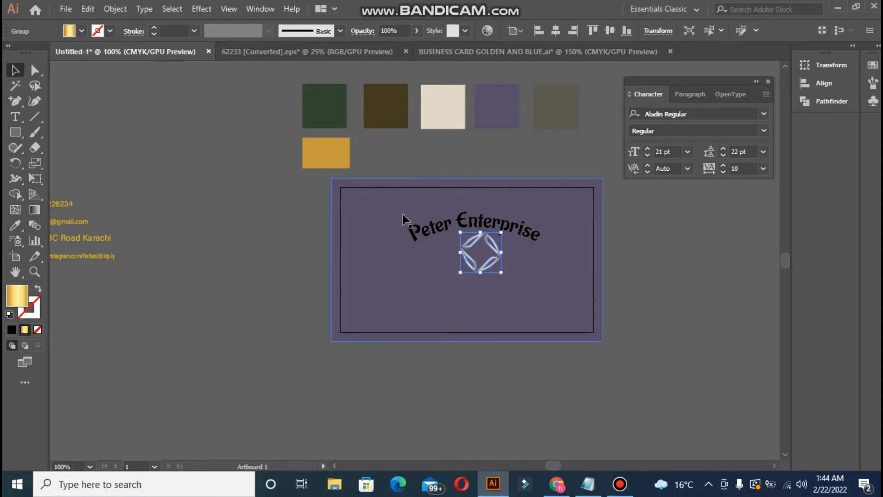
Step: Align the emblem and the company name to each other by their horizontal centers, keeping the emblem below the text
left_click(422, 235)
left_click(471, 263)
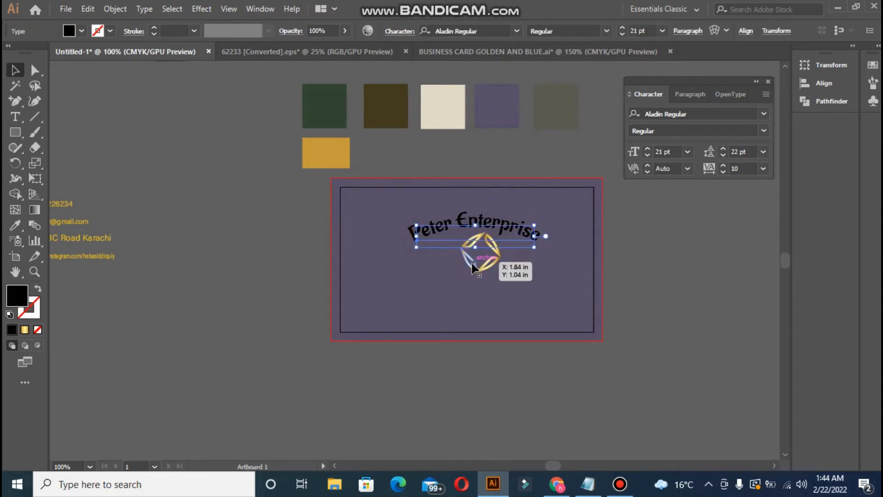
left_click(450, 239, "shift")
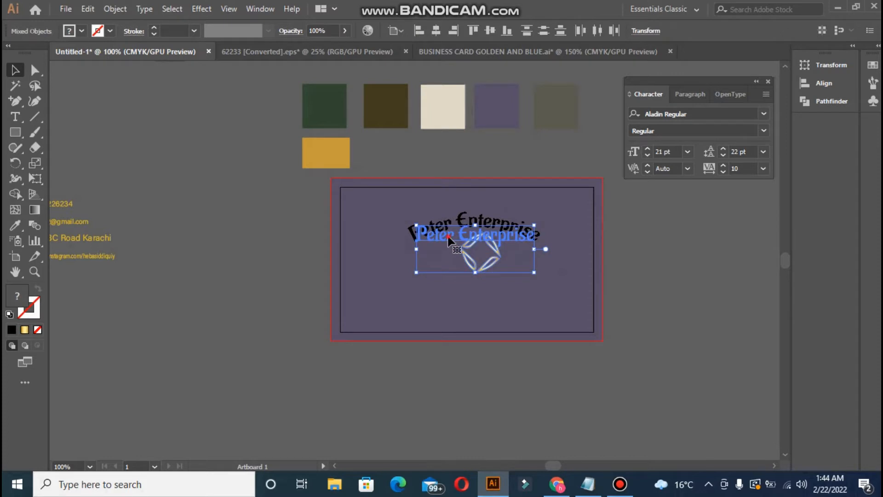
left_click(436, 30)
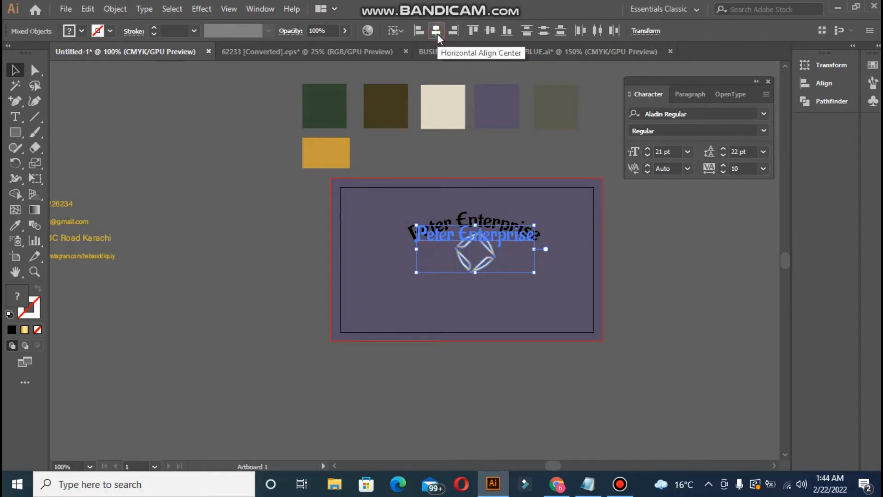
left_click(490, 30)
key("ctrl+z")
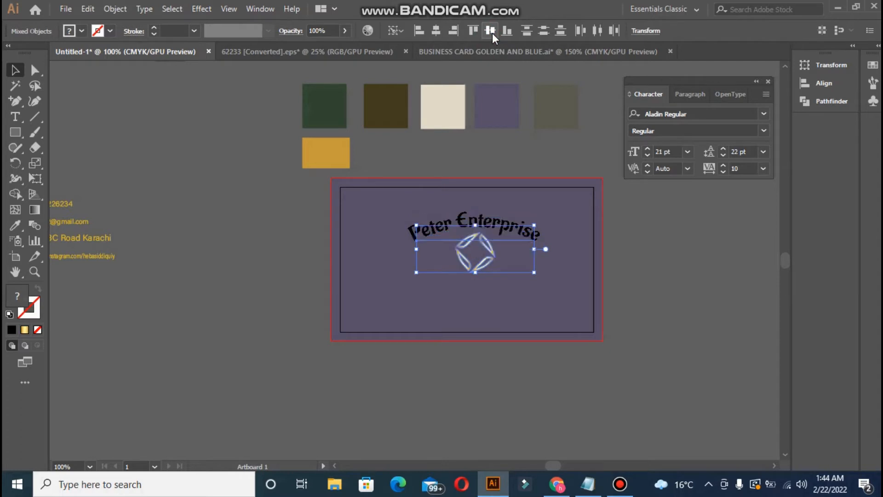
left_click(250, 207)
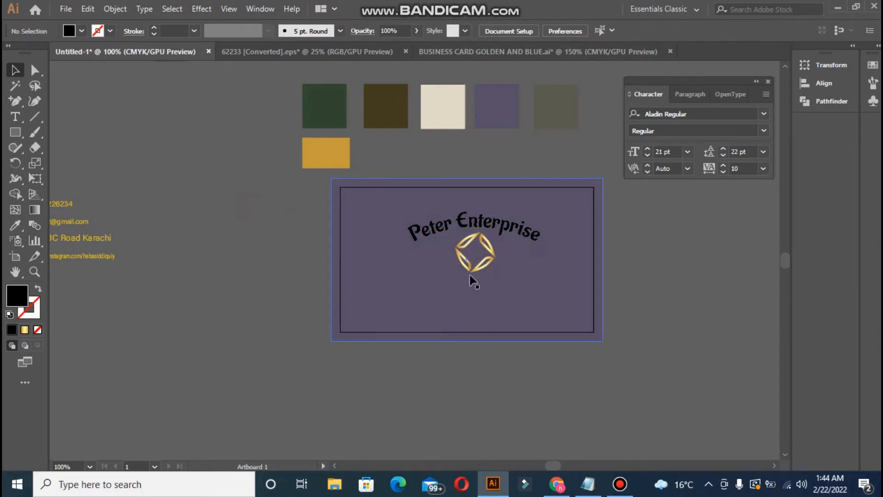
Step: Recolor the company name with the gold sampled from the swatch above the card using the Eyedropper
left_click(438, 227)
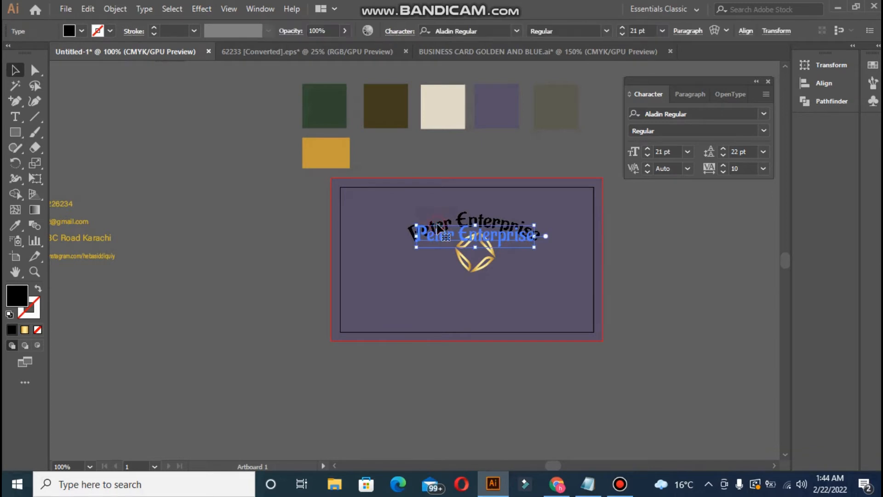
left_click(15, 225)
left_click(323, 154)
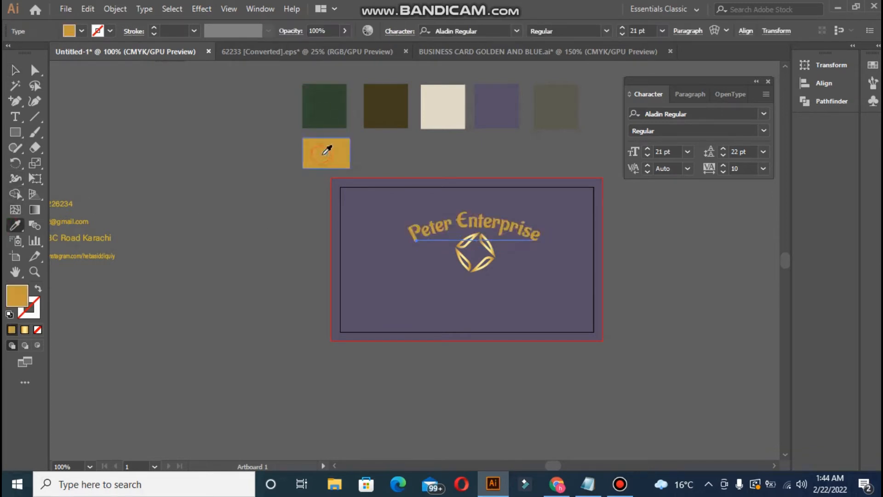
left_click(11, 72)
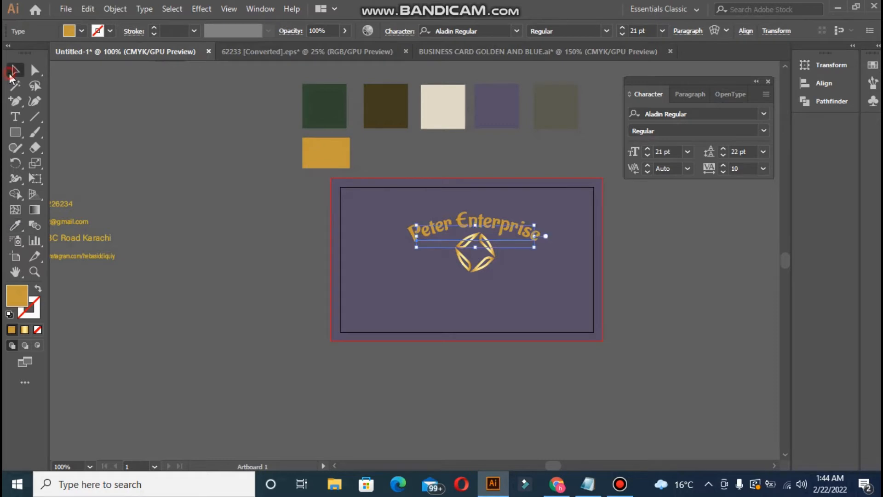
Step: Replace the emblem's gradient fill with the same flat gold sampled from the swatch
left_click(464, 254)
left_click(15, 225)
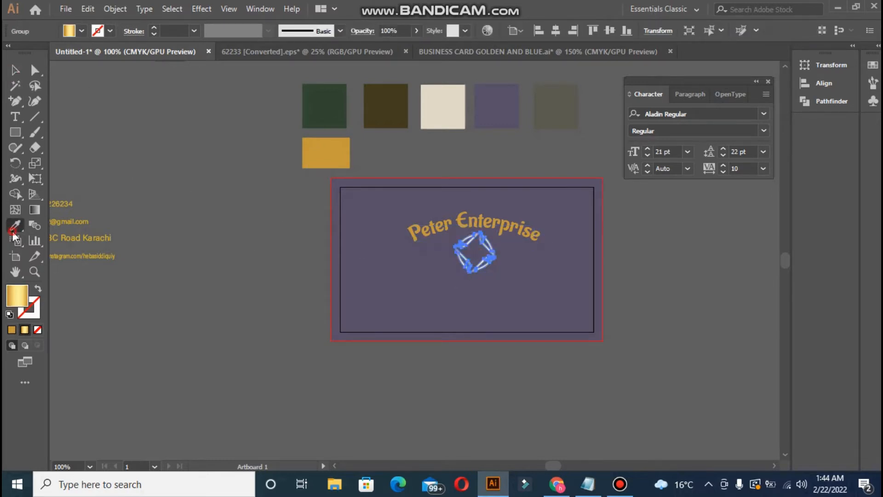
left_click(321, 158)
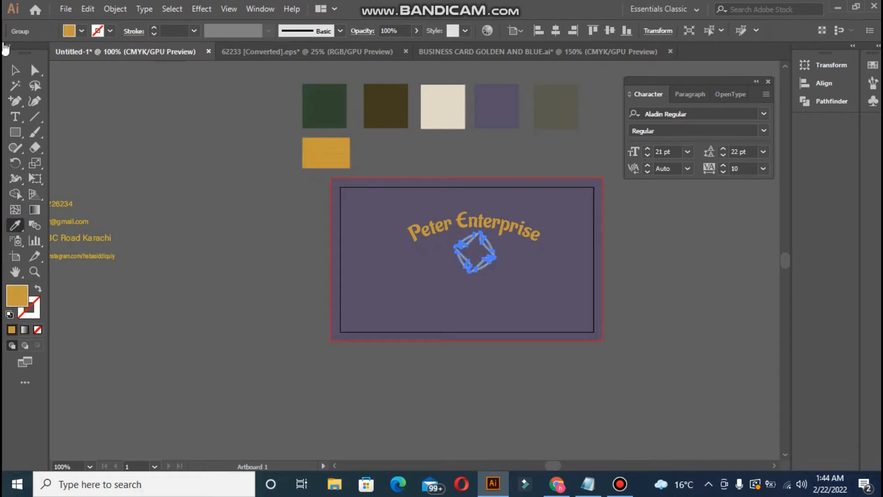
left_click(16, 70)
left_click(130, 126)
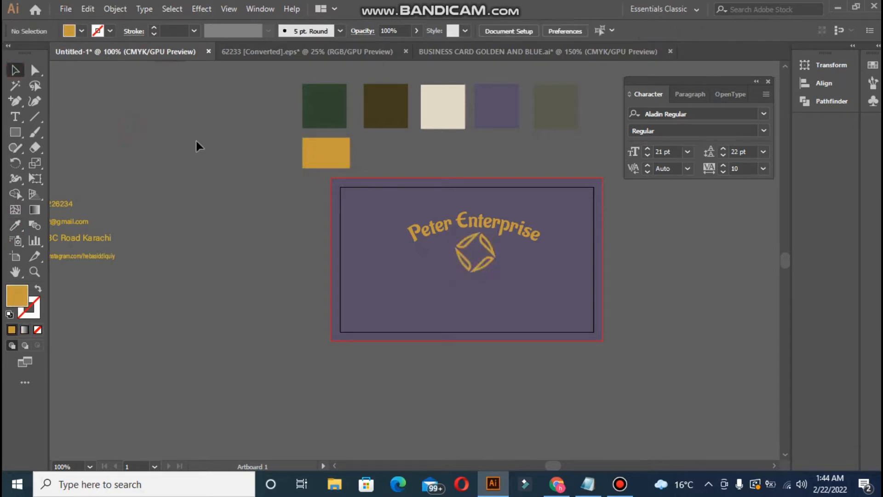
Step: Group the company name with the emblem and center the group horizontally and vertically on the card
left_click(426, 226)
left_click(462, 255)
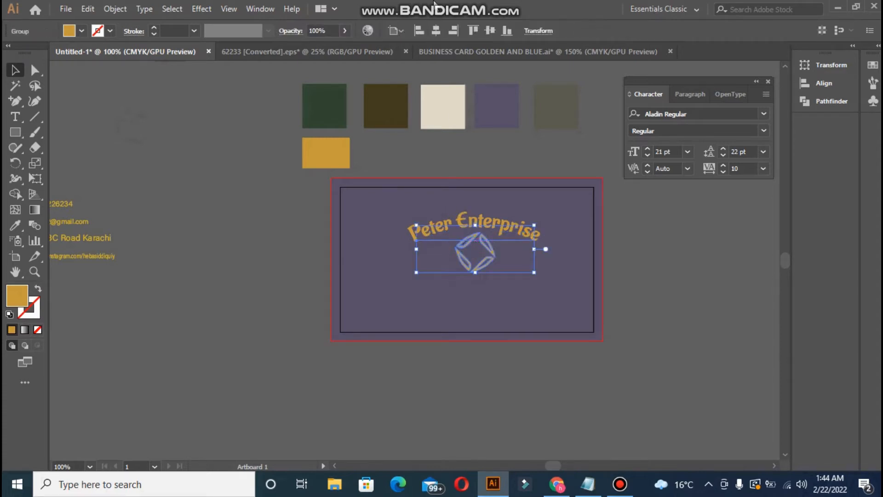
left_click(437, 30)
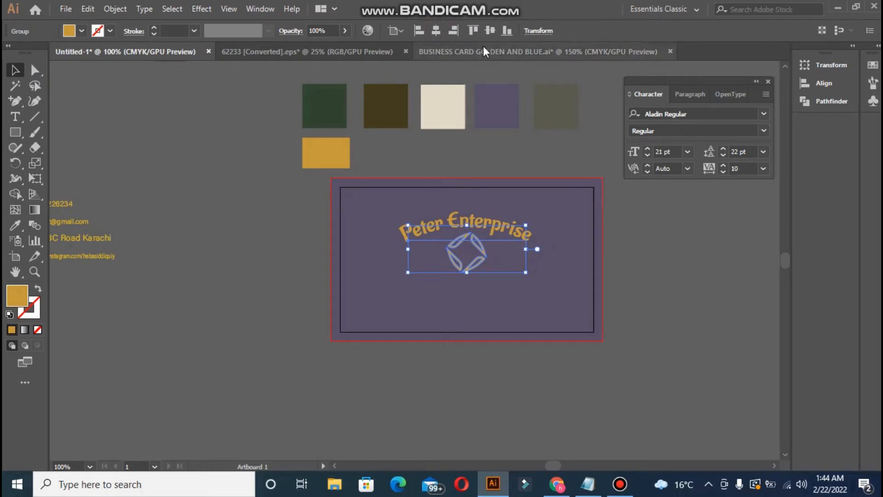
left_click(489, 33)
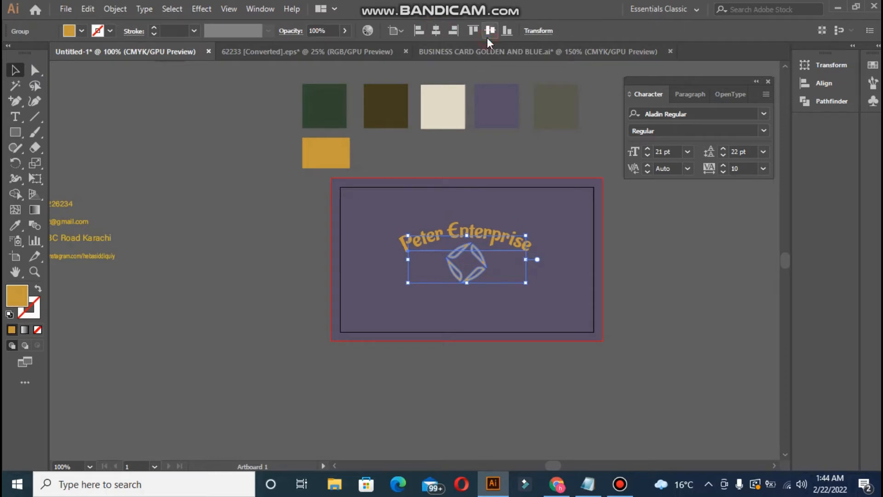
key("ctrl+plus")
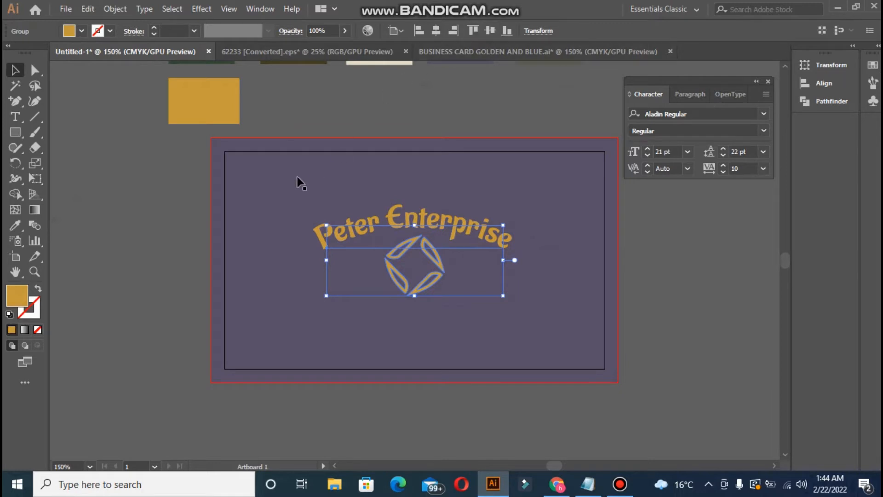
left_click(127, 223)
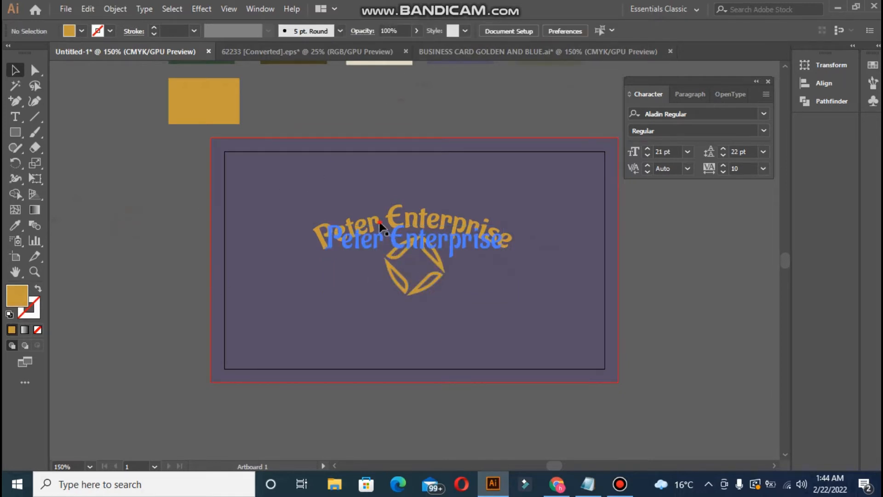
left_click(407, 260)
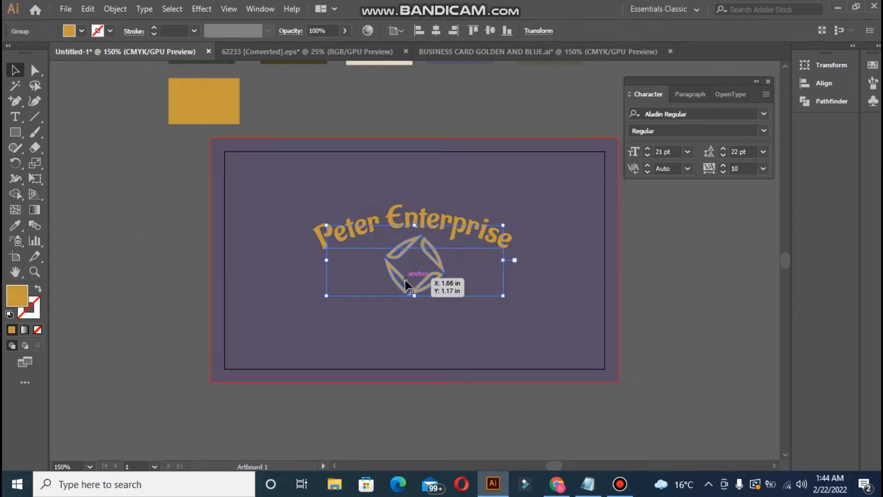
key("ctrl+2")
left_click(433, 267)
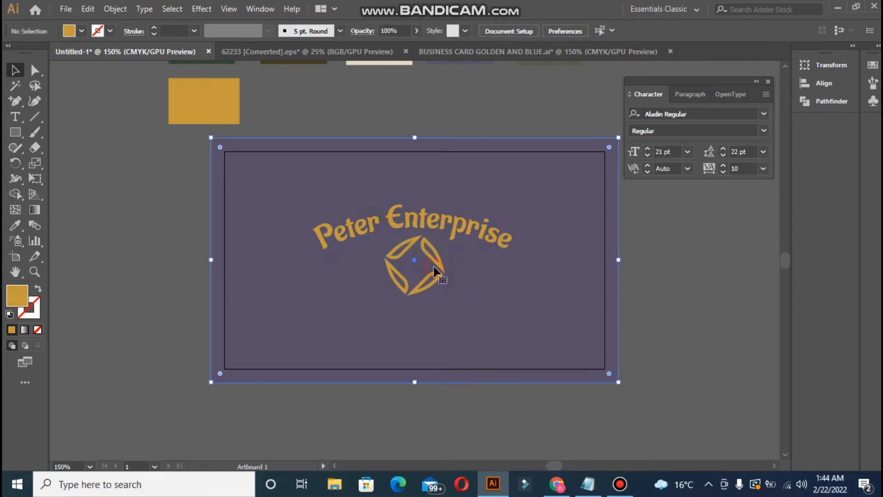
left_click(433, 256)
left_click_drag(434, 259, 394, 233)
left_click(393, 239, "shift")
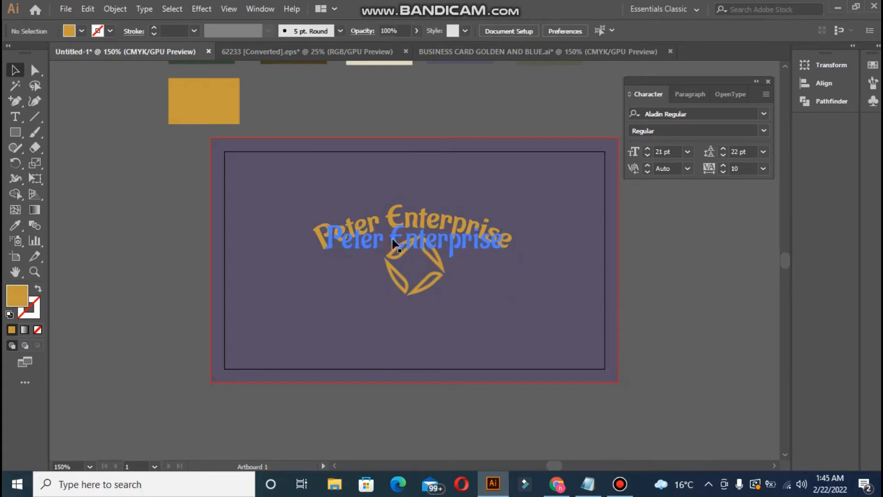
left_click(396, 281)
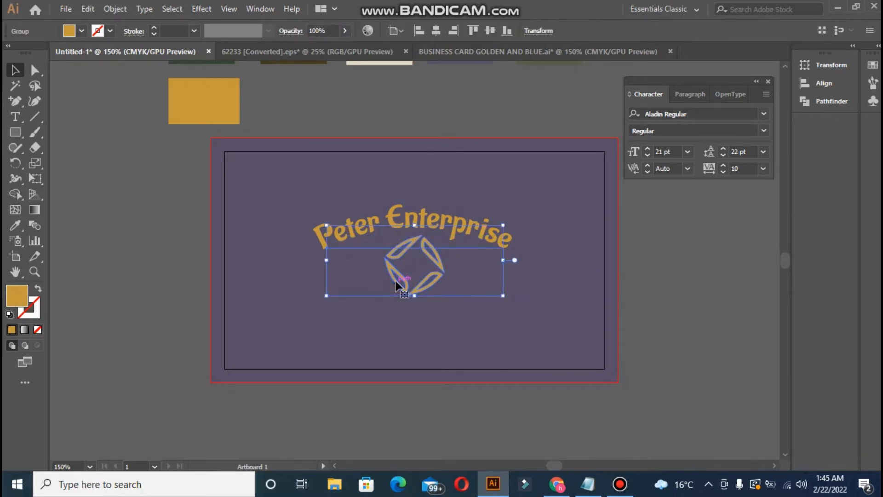
left_click_drag(396, 281, 372, 228)
left_click(373, 242, "shift")
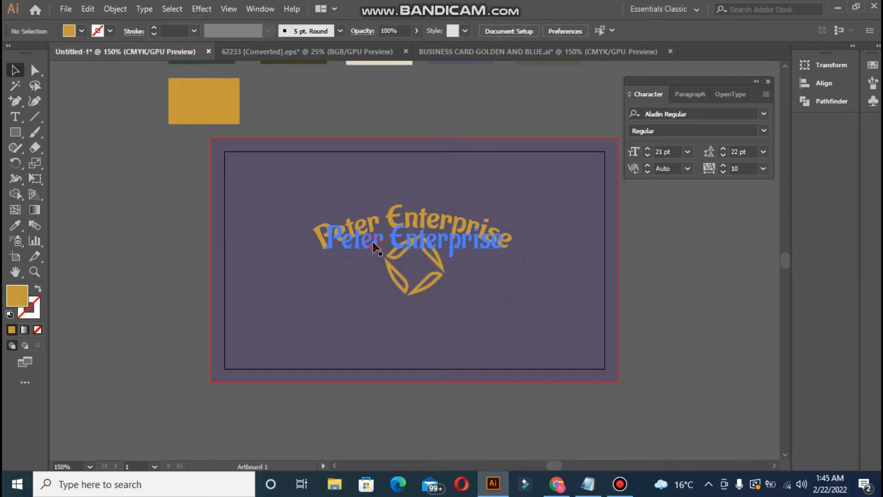
left_click(372, 242, "shift")
left_click(373, 242, "shift")
left_click_drag(405, 281, 373, 228)
Step: Nudge the company name and emblem group to the right and re-center it horizontally on the card
left_click(378, 223)
key("Right")
key("Right")
key("Right")
key("Right")
key("Right")
key("Right")
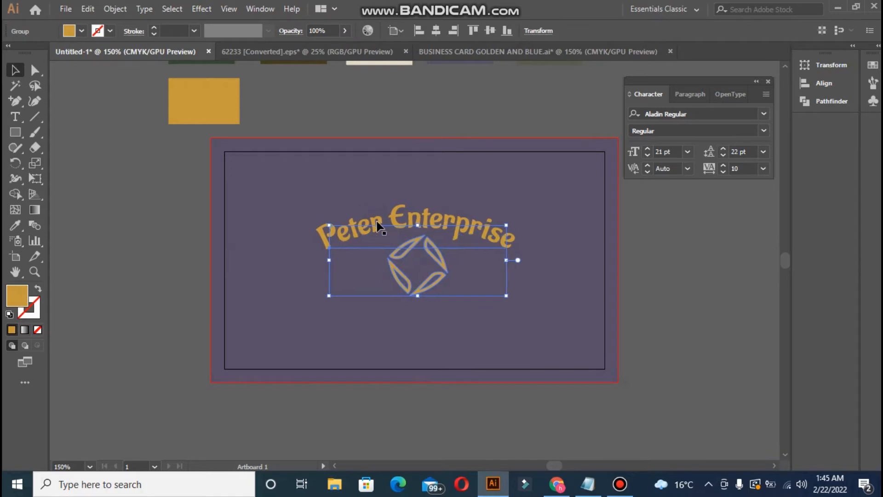
key("Left")
key("Left")
key("Left")
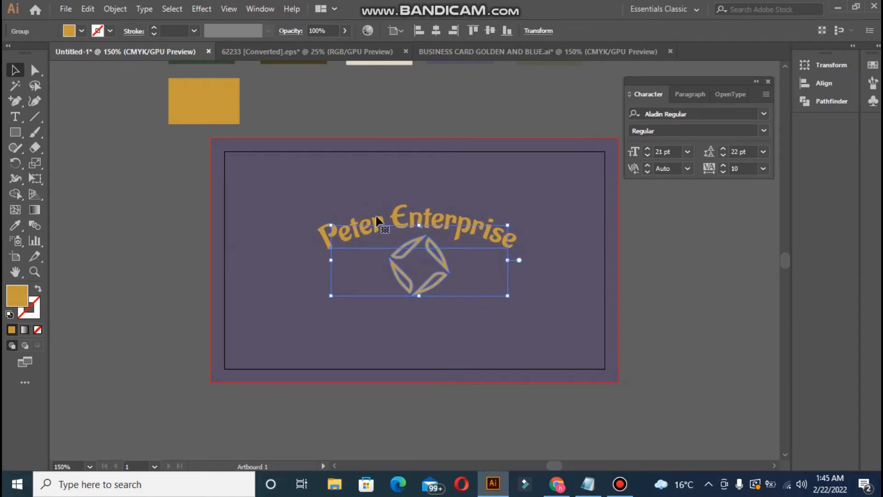
left_click(438, 29)
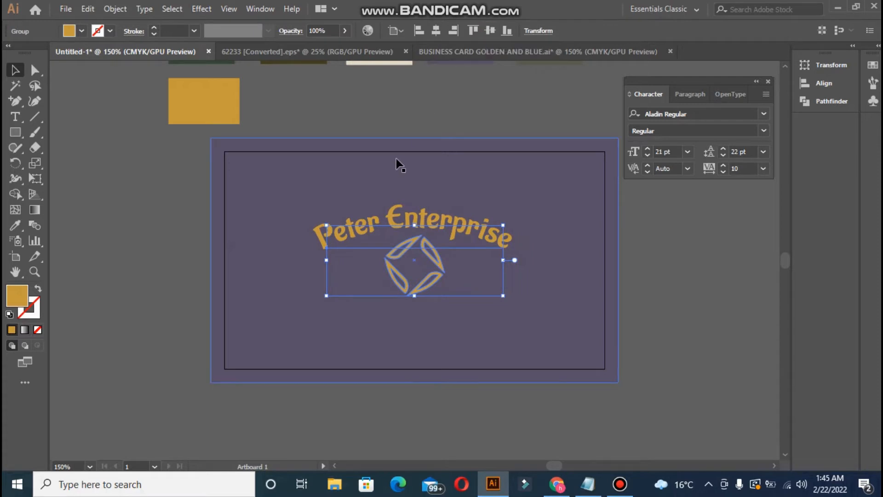
left_click(409, 118)
left_click(294, 168)
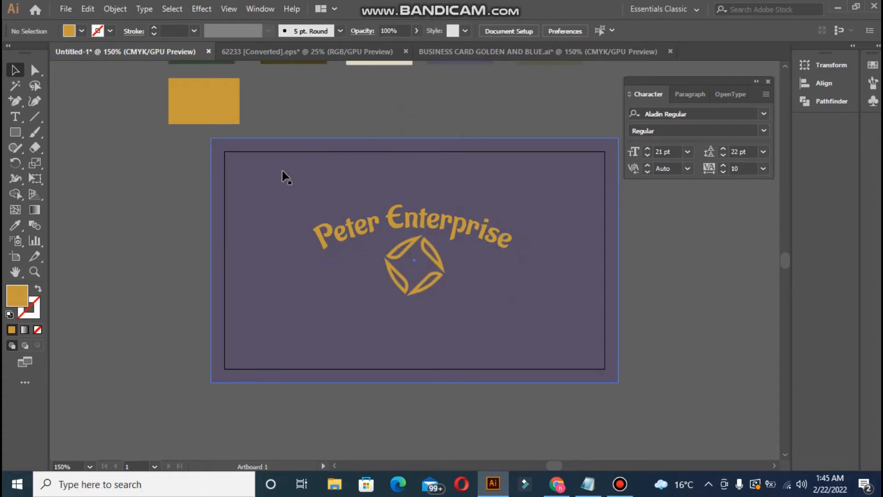
Step: Preview the card as a PNG-24 image in Save for Web at 300% zoom, without exporting it
left_click(82, 8)
mouse_move(70, 9)
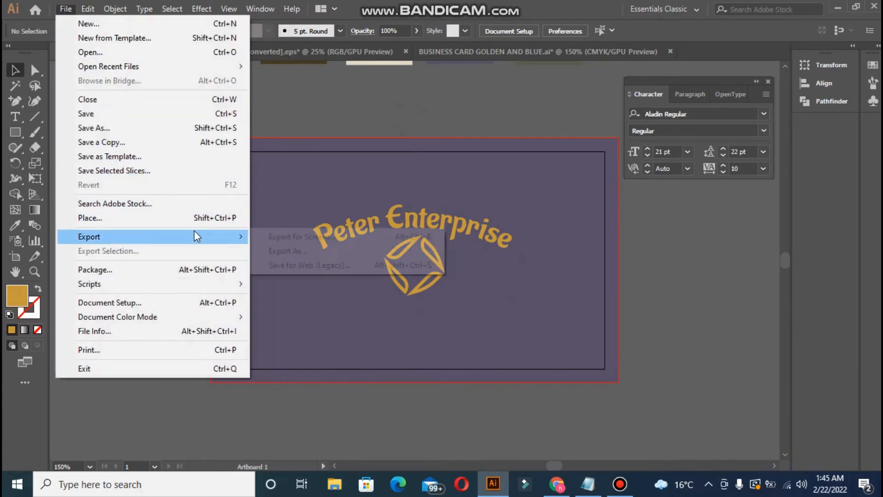
mouse_move(194, 231)
left_click(327, 265)
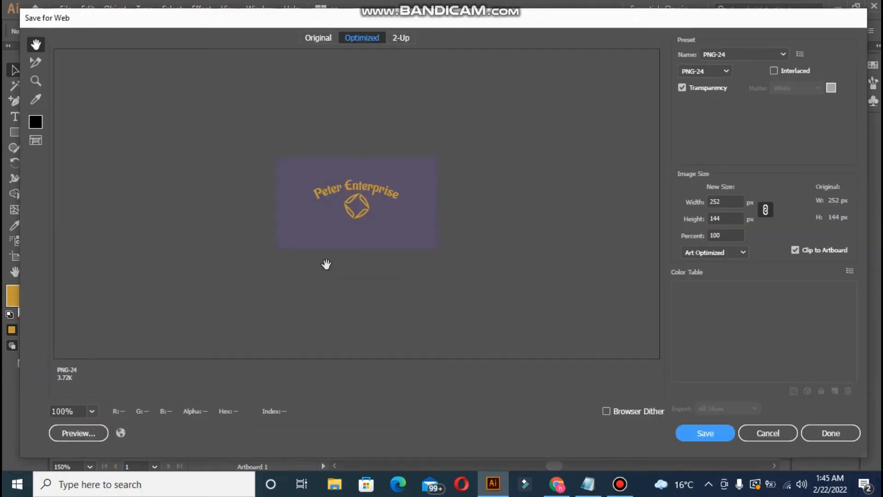
left_click(327, 265, "ctrl")
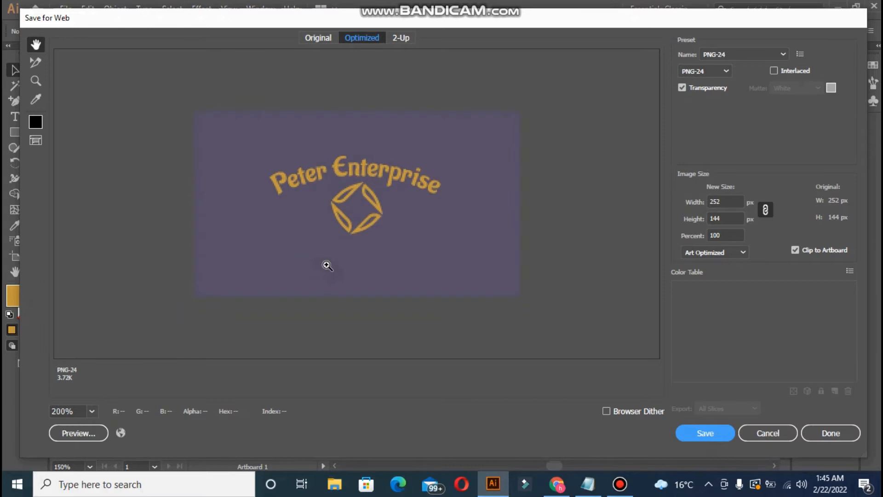
left_click(327, 266, "ctrl")
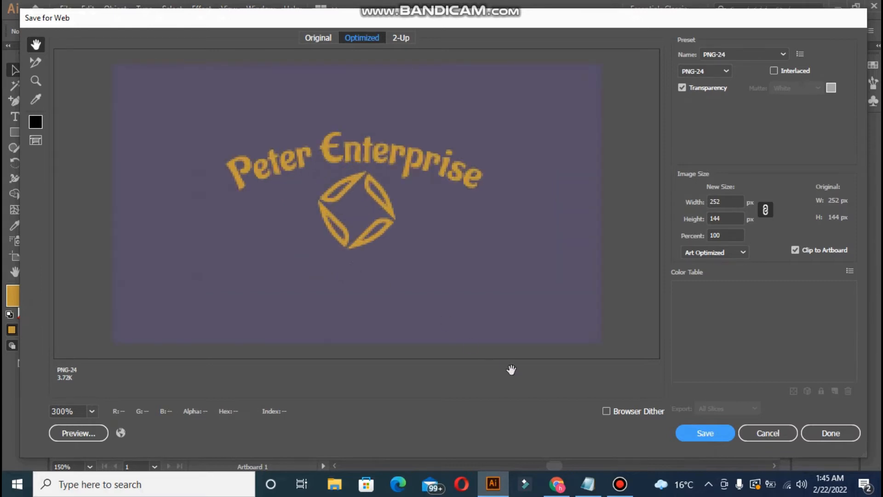
left_click(825, 434)
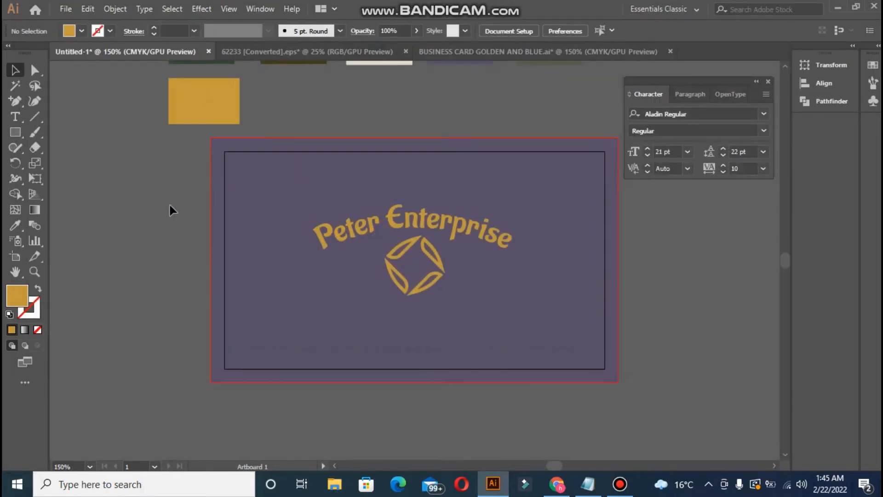
left_click(15, 132)
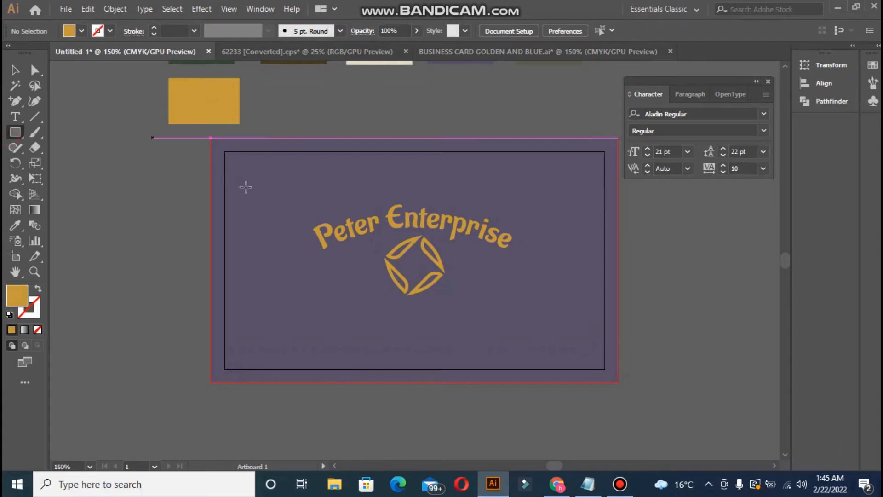
left_click(212, 137)
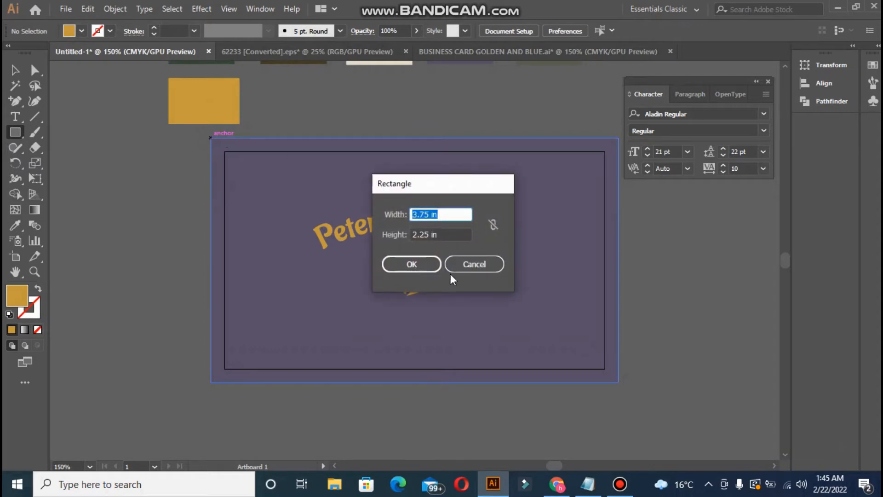
left_click(475, 264)
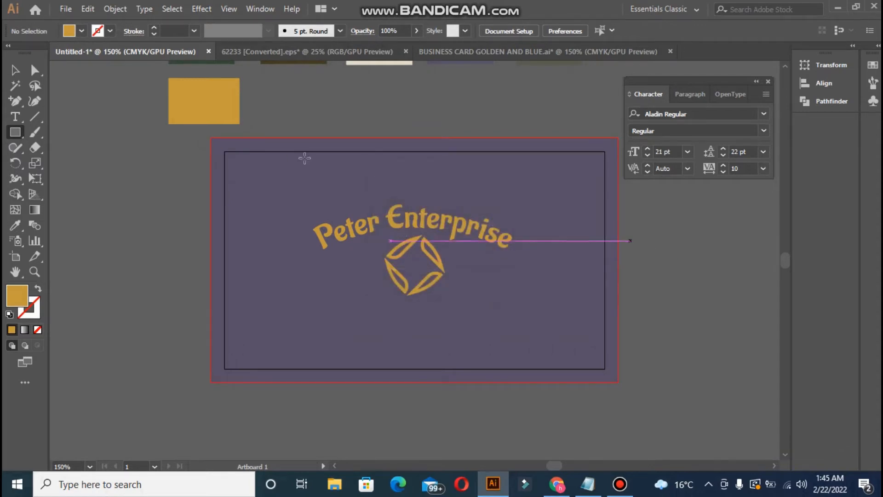
left_click(15, 70)
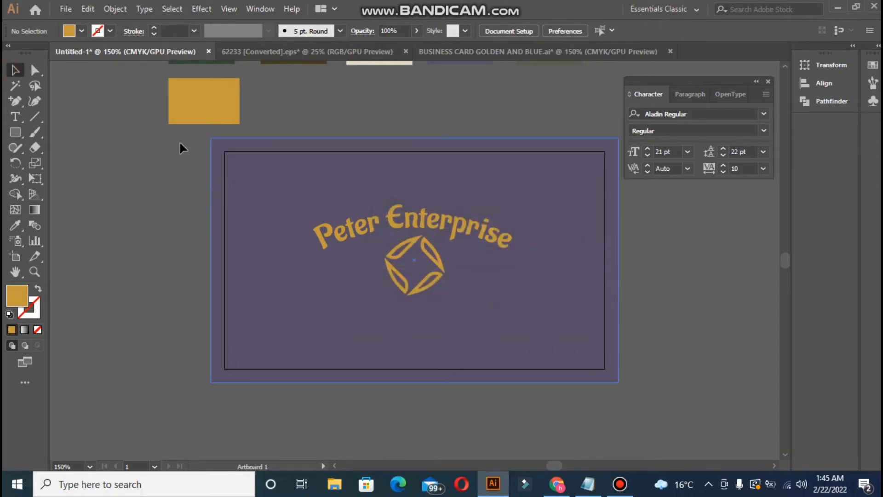
Step: Create a new 3.5 x 2 in landscape CMYK document with one artboard and a 0.125 in bleed on all sides
left_click(65, 10)
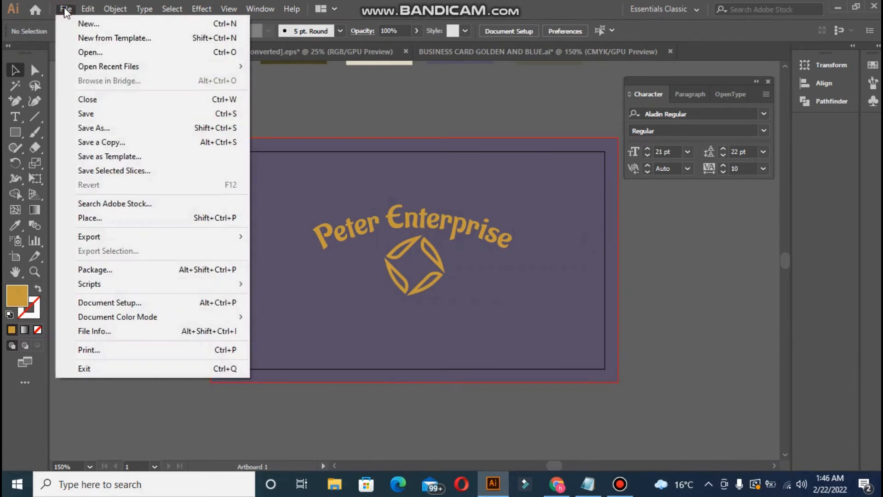
left_click(110, 22)
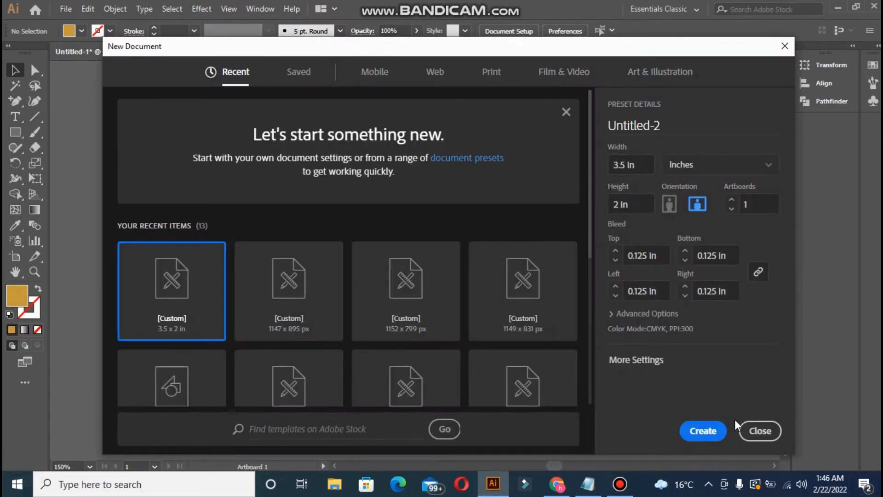
left_click(710, 431)
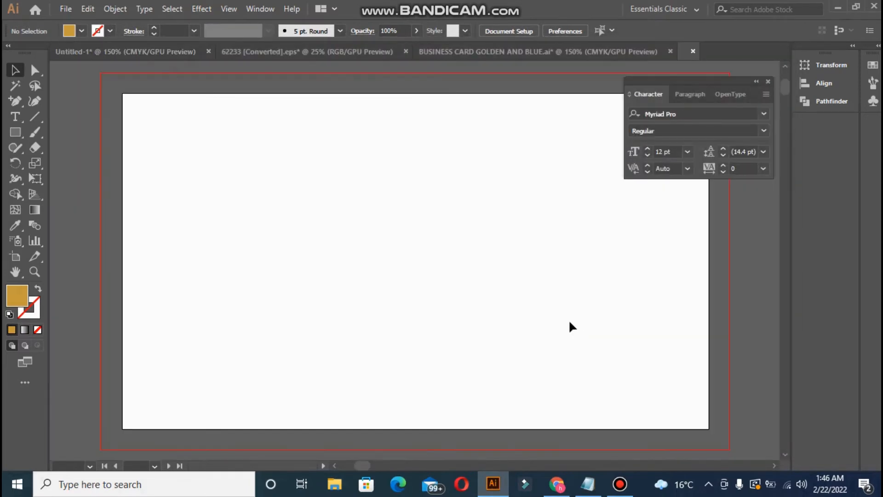
Step: Try to duplicate the Untitled-1 artboard with its artwork directly beside the original, and undo the copy
left_click(166, 59)
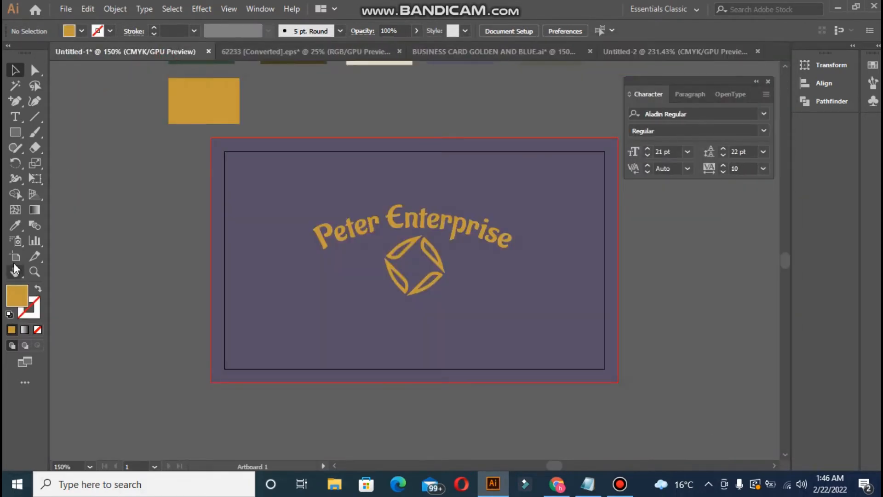
left_click(14, 261)
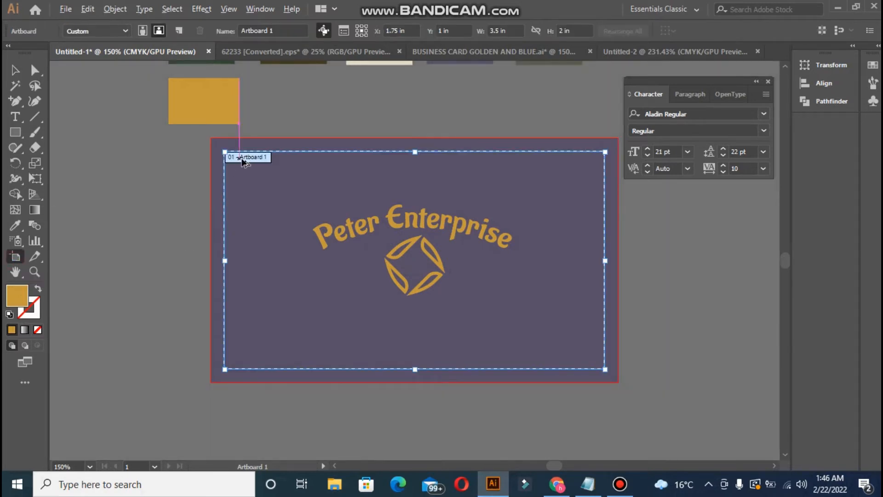
left_click_drag(242, 162, 655, 166)
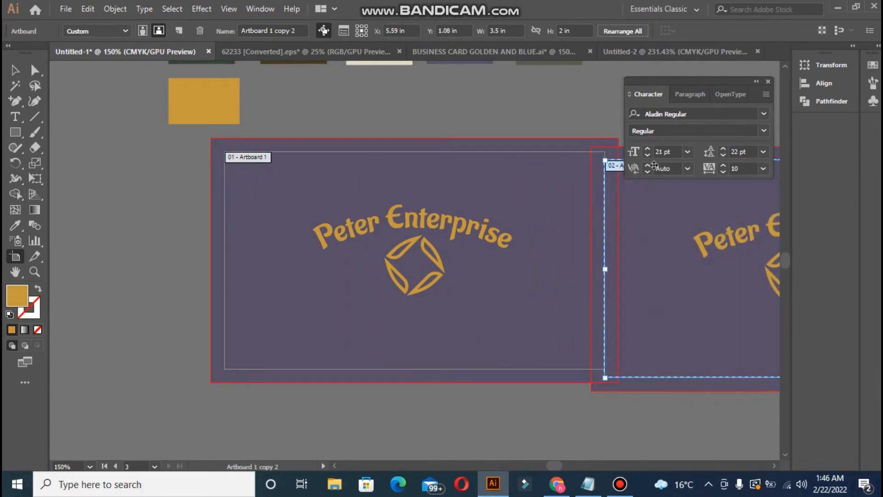
key("ctrl+z")
key("ctrl+z")
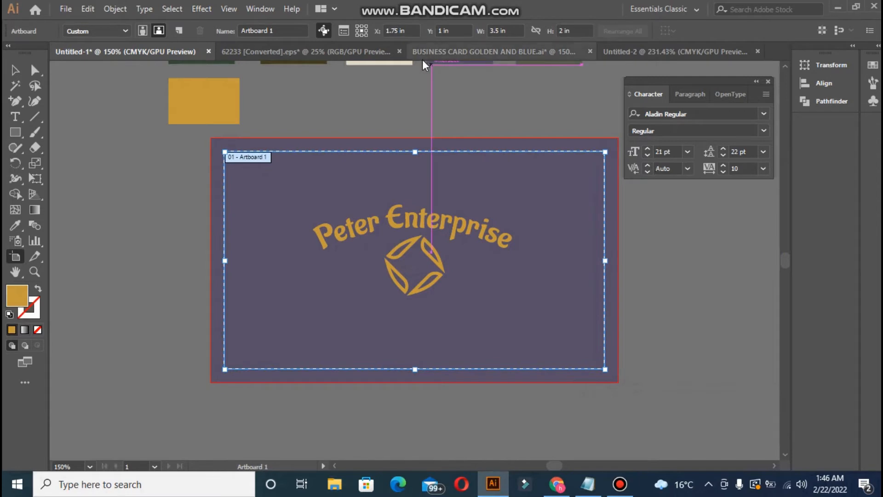
left_click(15, 71)
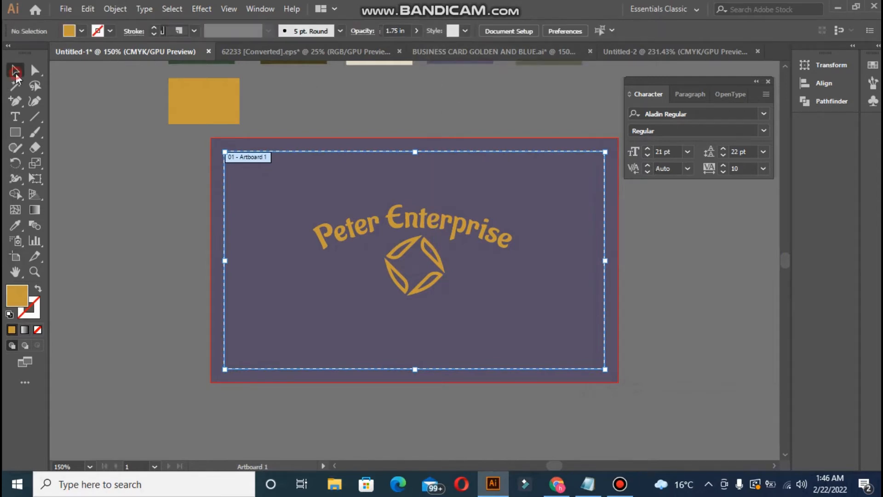
Step: Draw a rectangle in the Untitled-2 document that covers the artboard and reaches the bleed edges on all sides
left_click(688, 53)
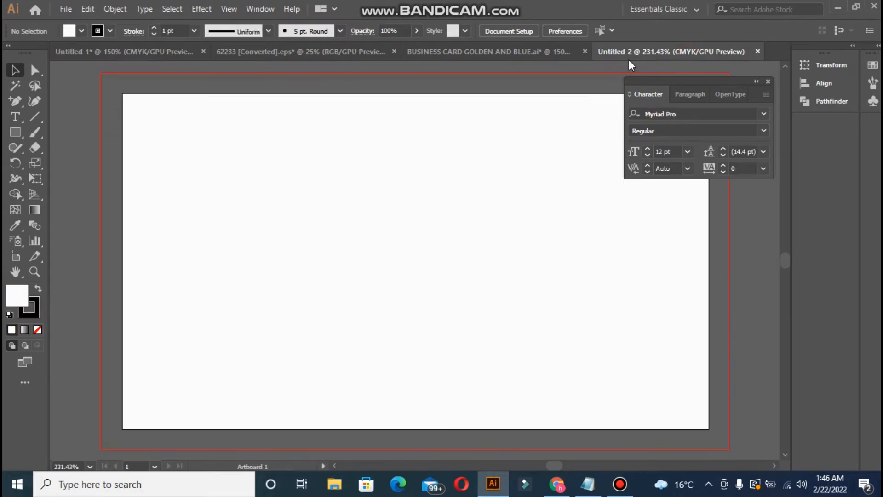
left_click(15, 134)
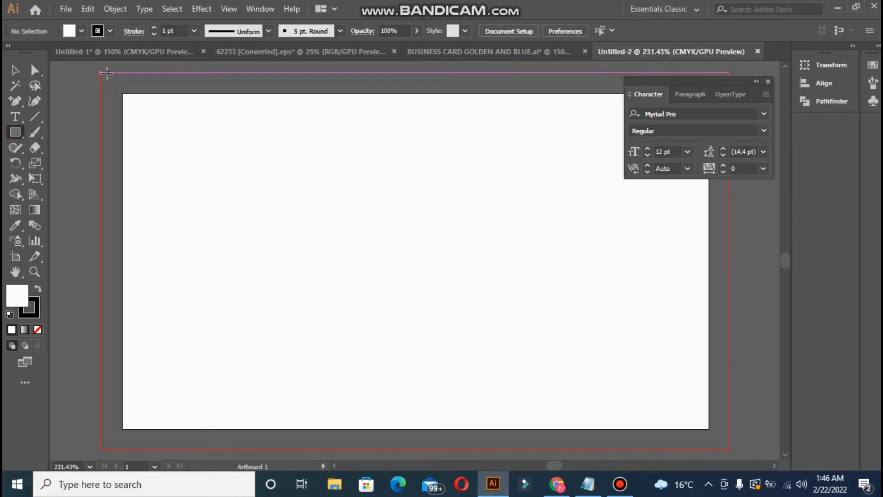
left_click_drag(102, 72, 553, 316)
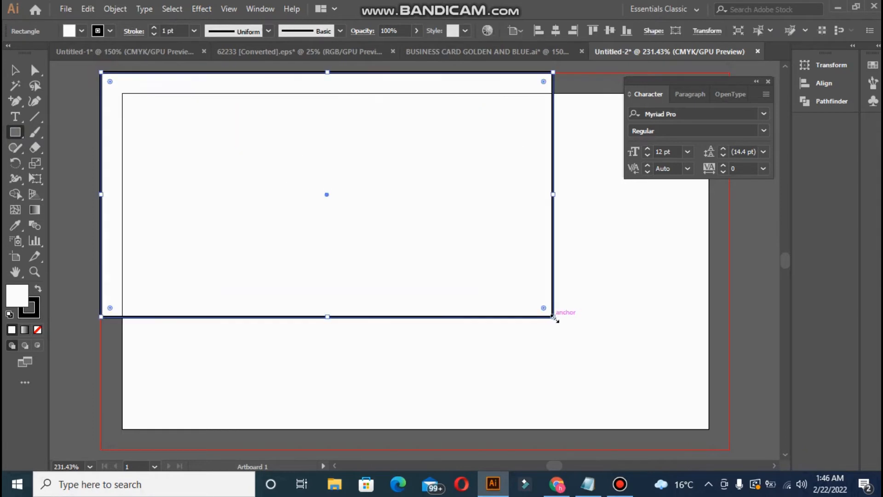
left_click(768, 82)
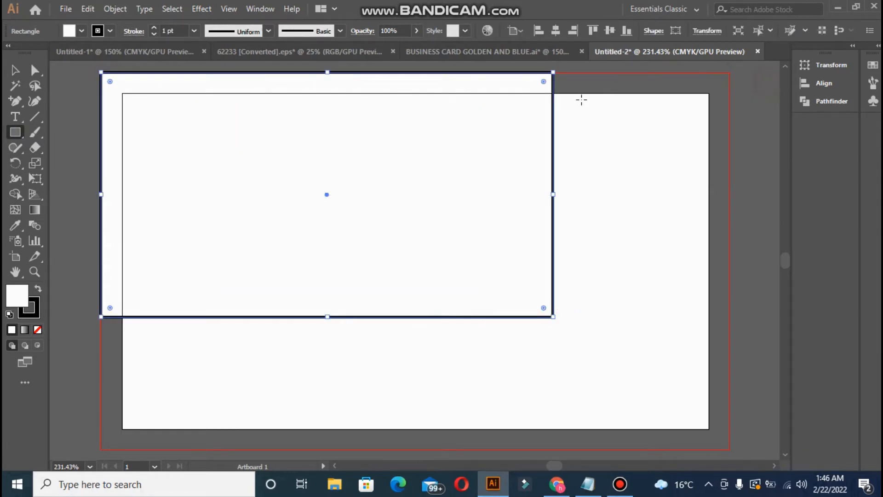
left_click(15, 70)
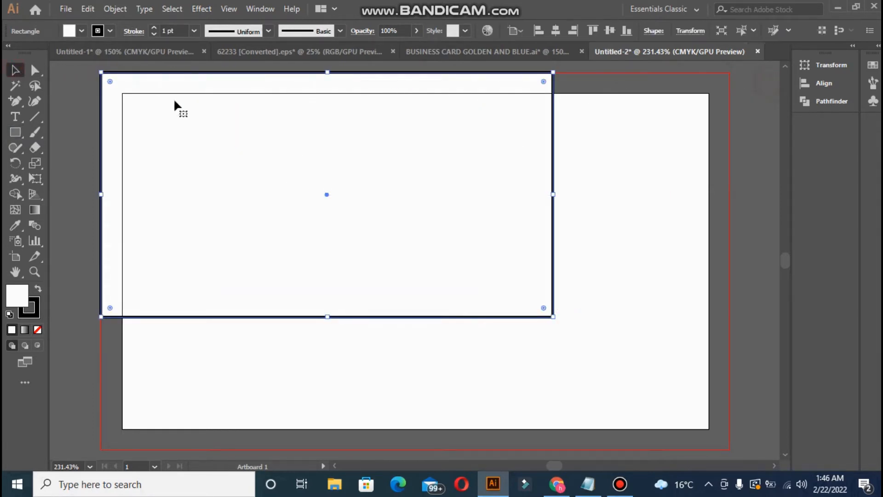
left_click_drag(553, 316, 731, 450)
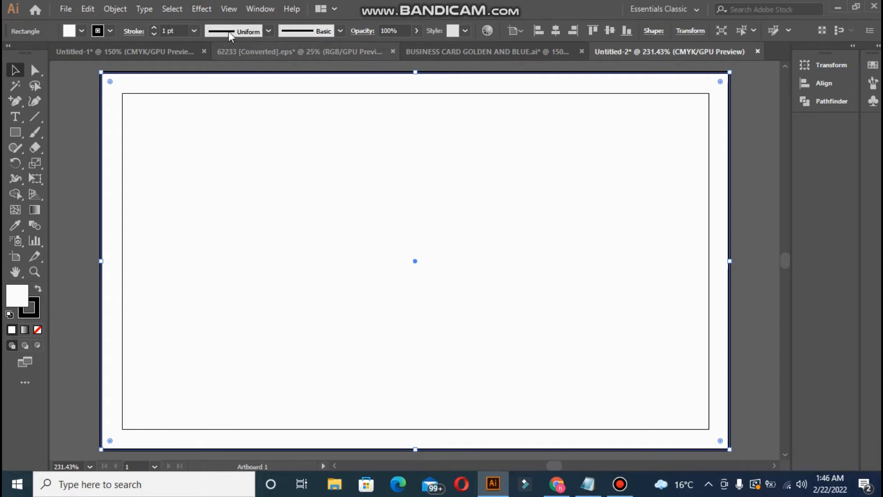
Step: Copy the cream colour swatch square from the Untitled-1 document into the Untitled-2 document
left_click(176, 52)
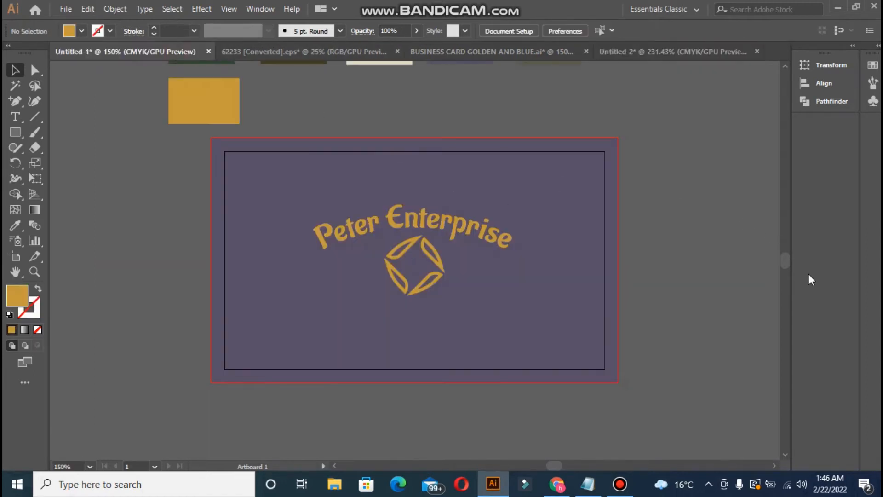
left_click_drag(786, 261, 786, 256)
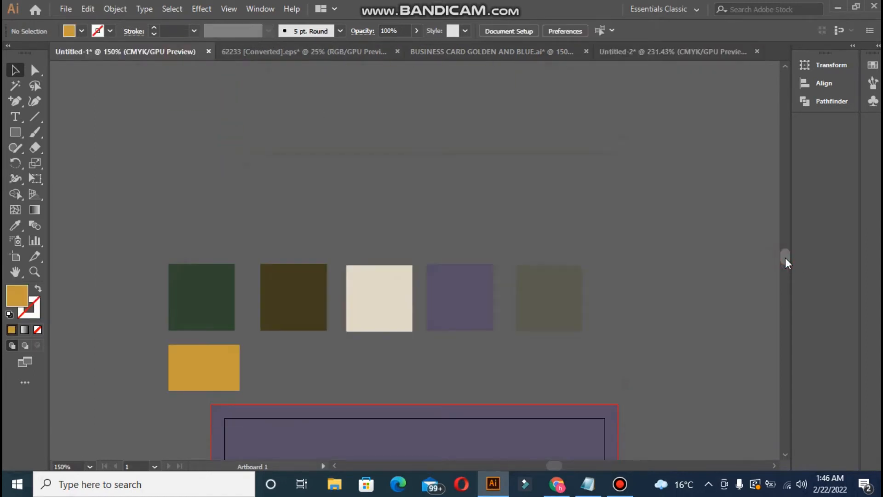
scroll(786, 258, "down", 3)
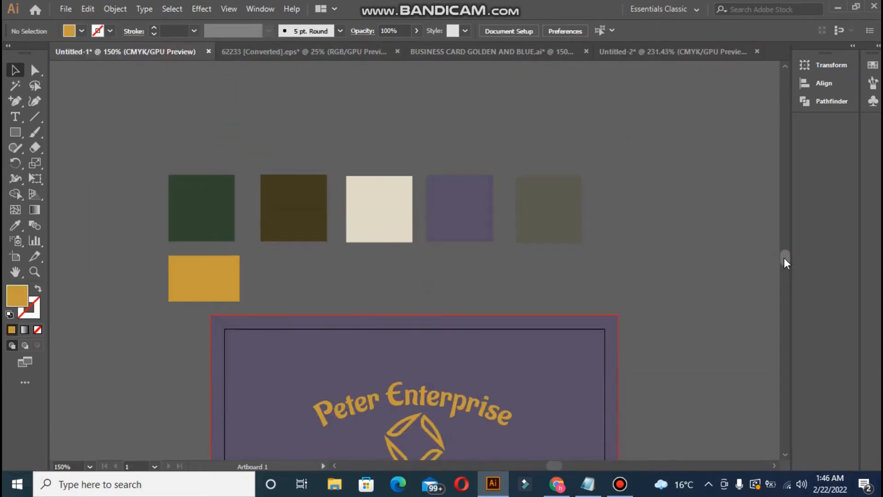
left_click(15, 132)
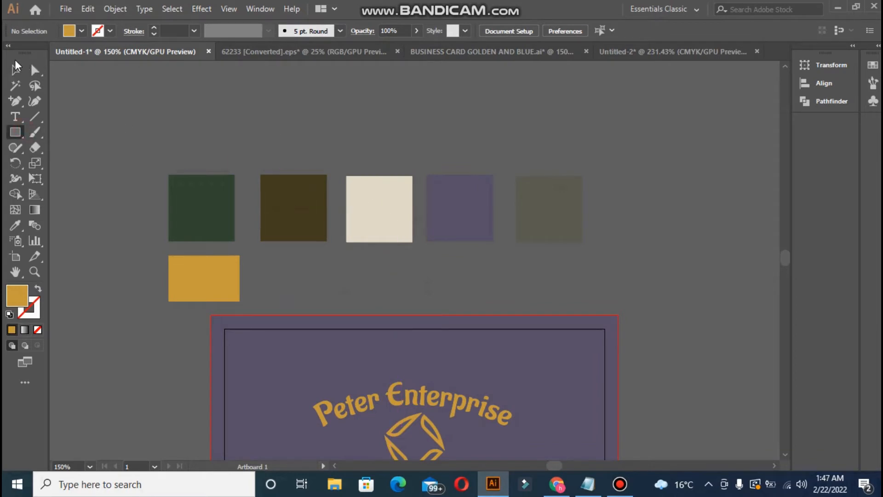
left_click(16, 64)
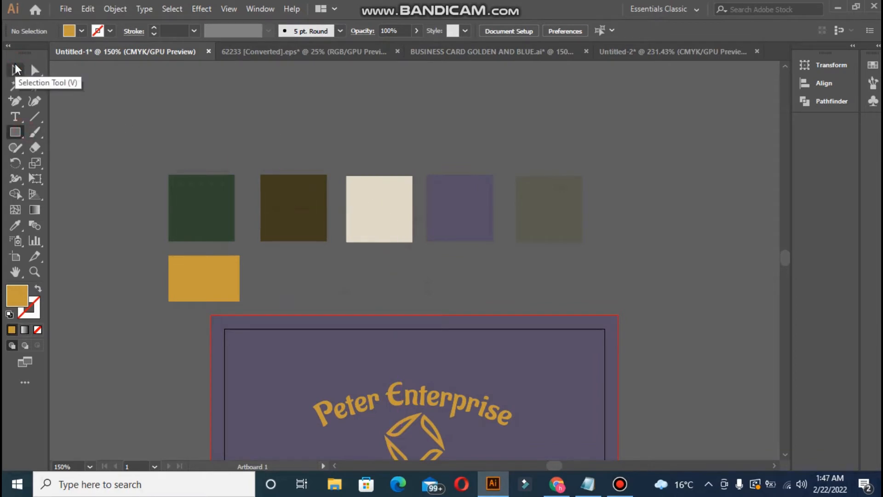
left_click(360, 226)
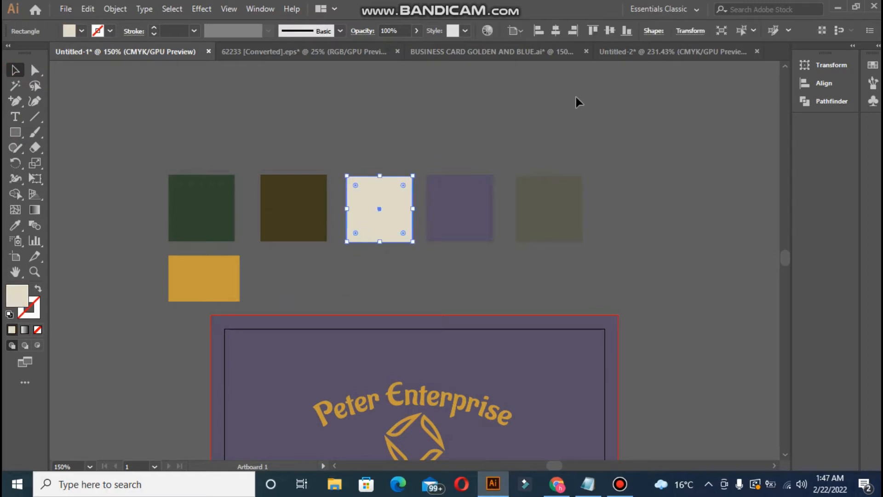
left_click(643, 57)
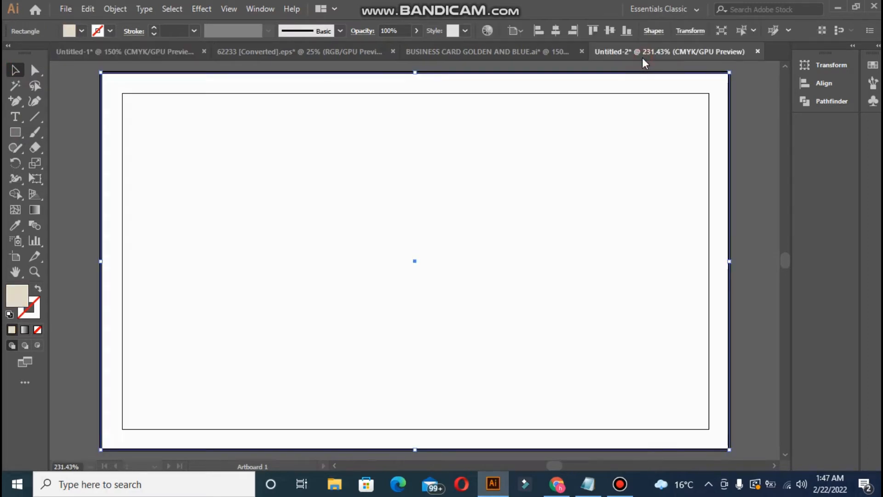
left_click(321, 188)
key("ctrl+v")
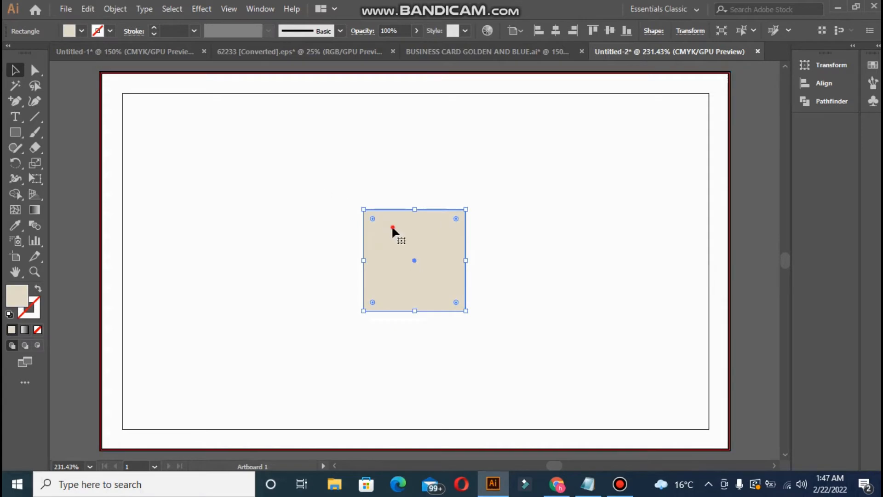
Step: Move the pasted cream square off the artboard to the empty canvas on the card's left side
left_click_drag(391, 225, 395, 225)
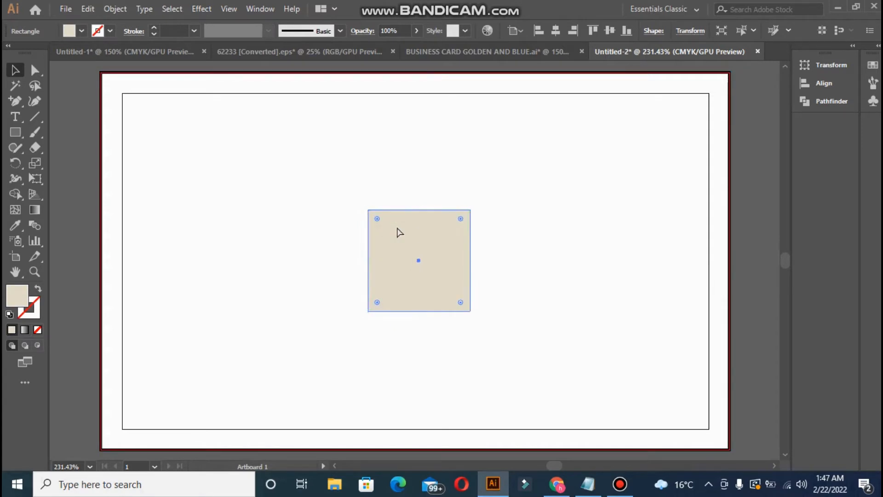
left_click(397, 180)
key("ctrl+minus")
key("ctrl+minus")
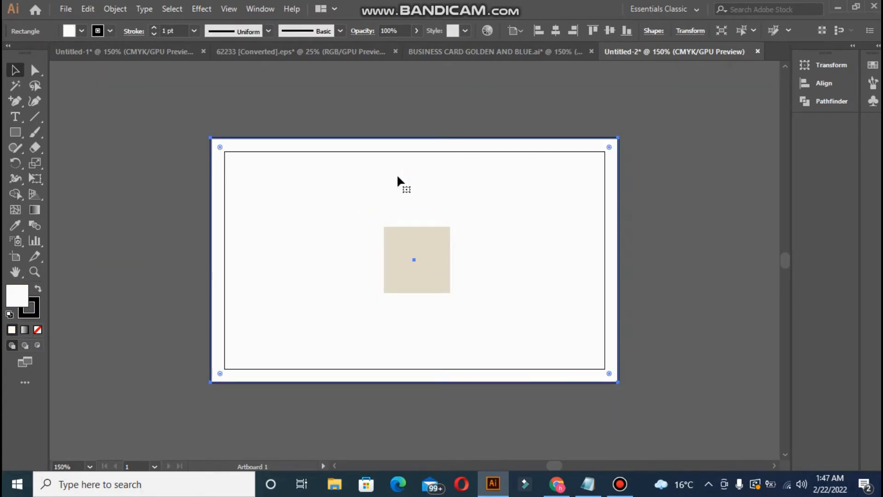
double_click(386, 236)
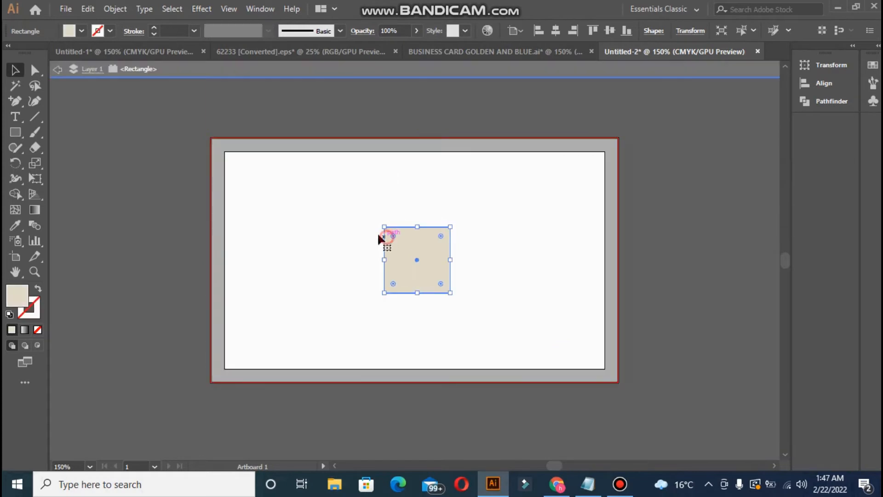
left_click(173, 181)
double_click(173, 182)
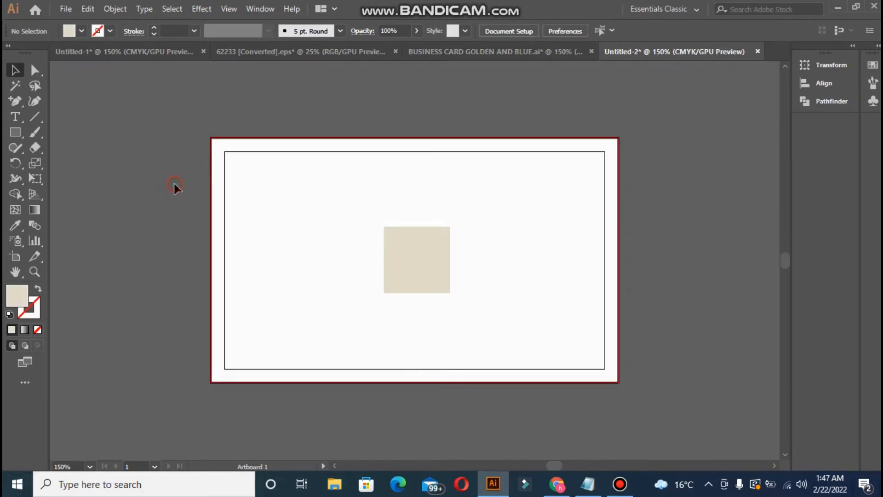
left_click_drag(408, 246, 119, 168)
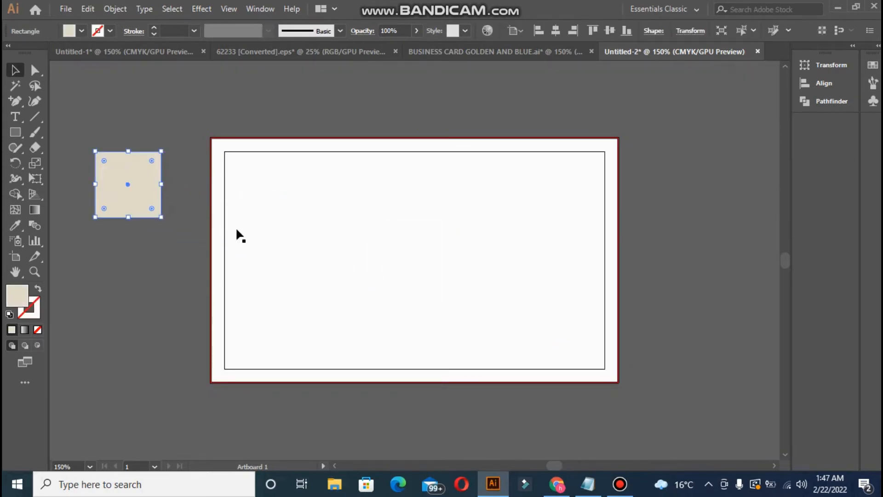
Step: Apply the cream square's fill and absent stroke to the card's background rectangle with the Eyedropper
left_click(237, 230)
left_click(15, 225)
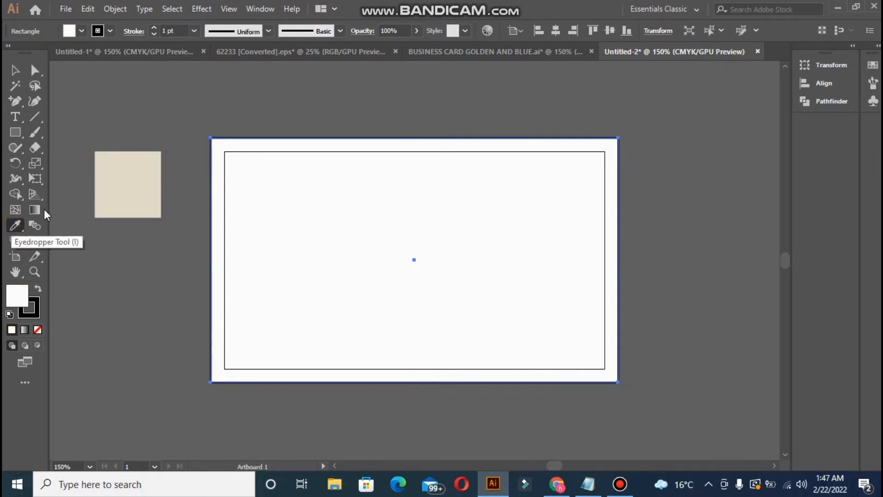
left_click(122, 195)
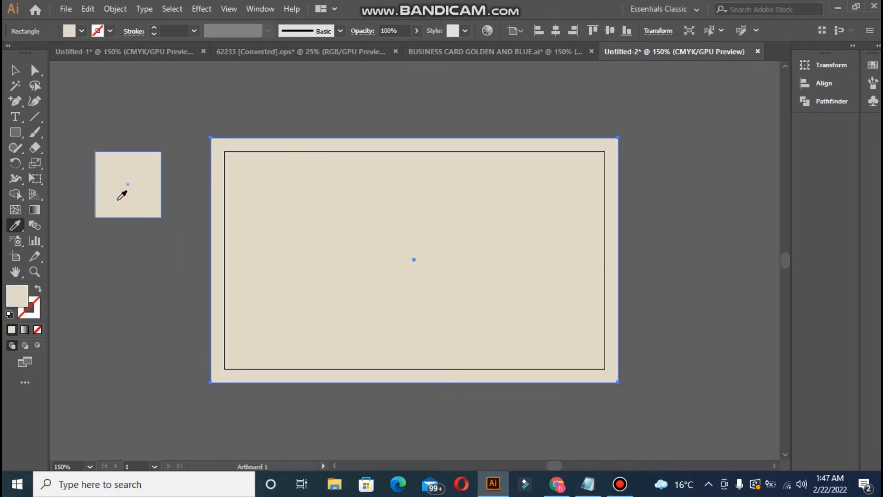
left_click(16, 70)
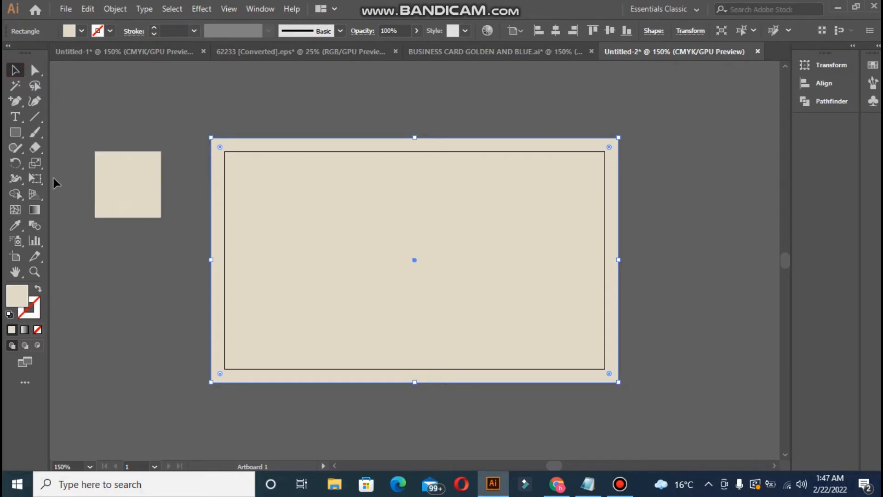
Step: Change the background rectangle's fill to a slightly warmer, more saturated cream in the Color Picker
double_click(19, 304)
left_click(303, 177)
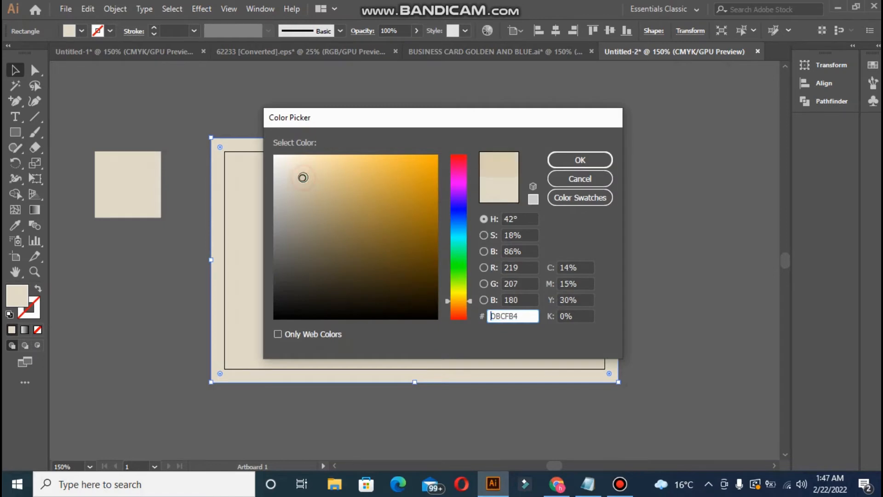
left_click(308, 171)
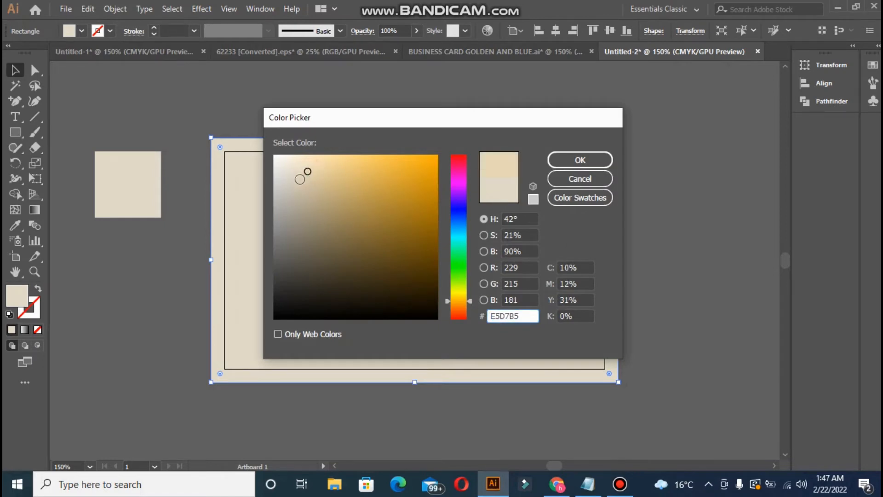
left_click(300, 181)
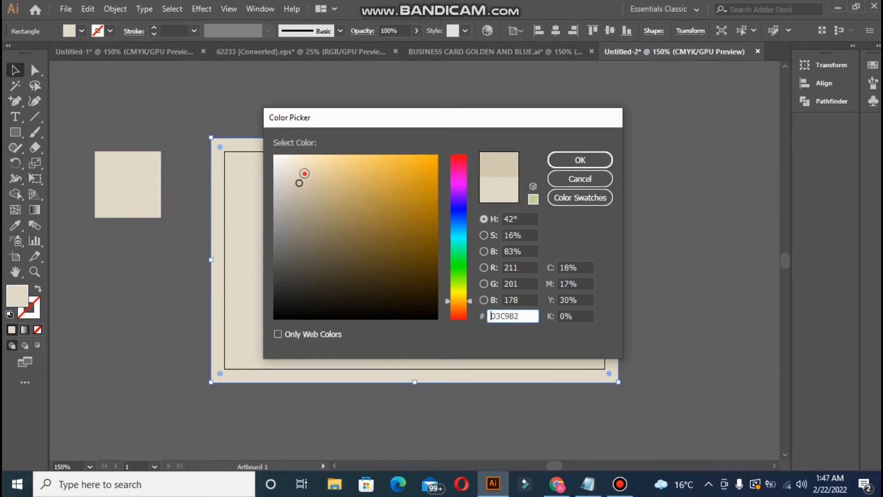
left_click(305, 174)
left_click(574, 165)
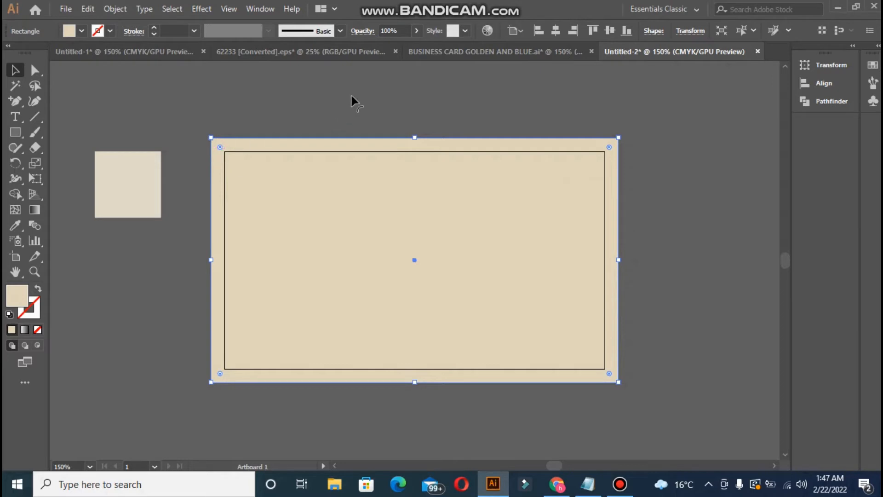
Step: Copy the gold "Peter Enterprise" logo group from the Untitled-1 card and paste it onto the Untitled-2 card
left_click(150, 54)
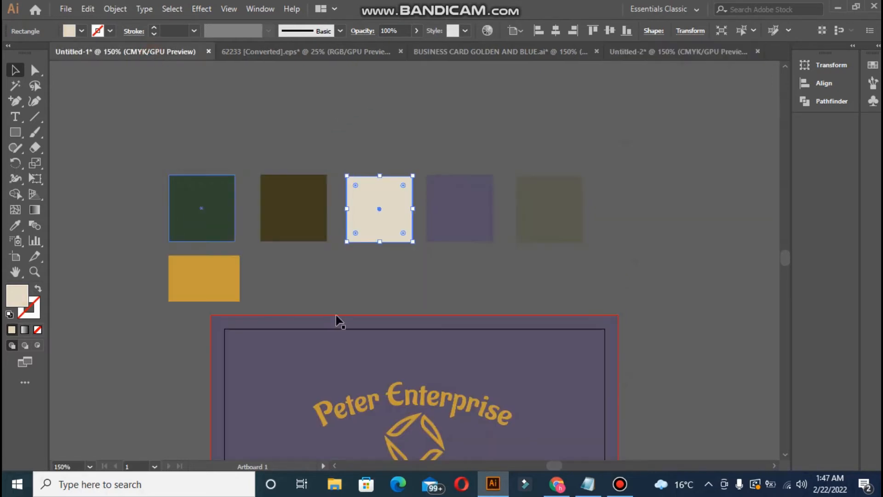
left_click_drag(561, 463, 558, 463)
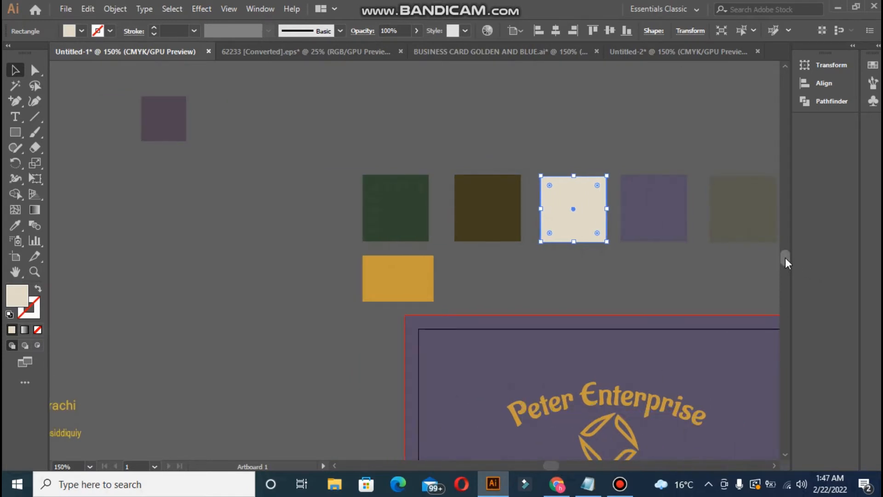
left_click_drag(786, 258, 786, 260)
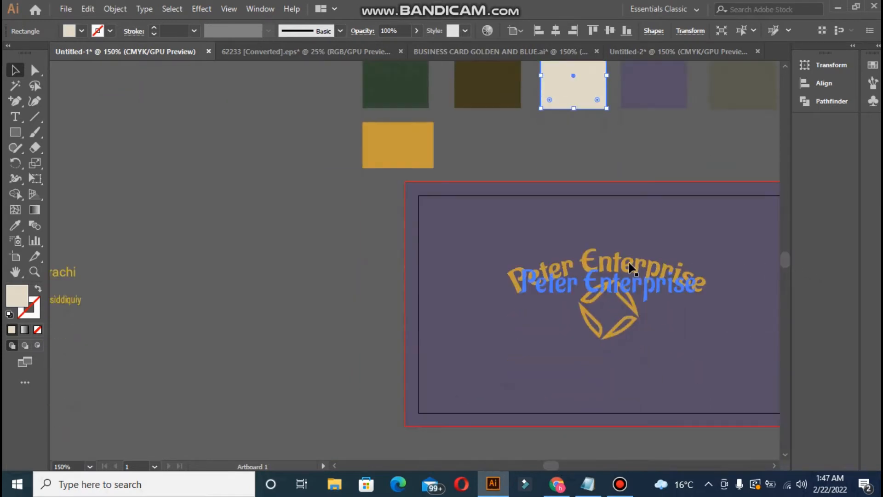
left_click(619, 294)
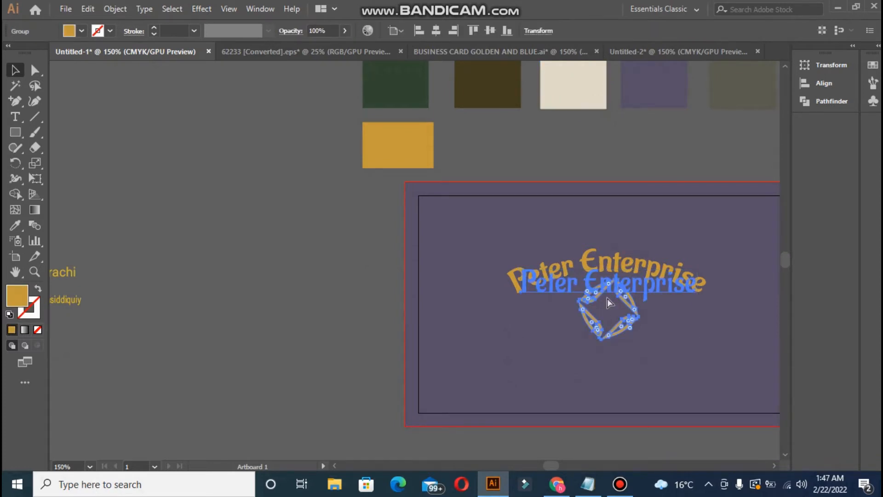
key("ctrl+c")
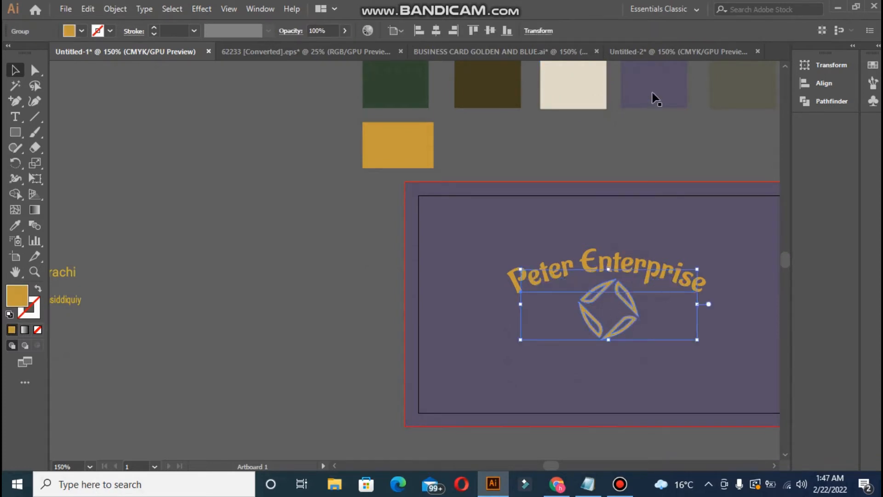
left_click(658, 55)
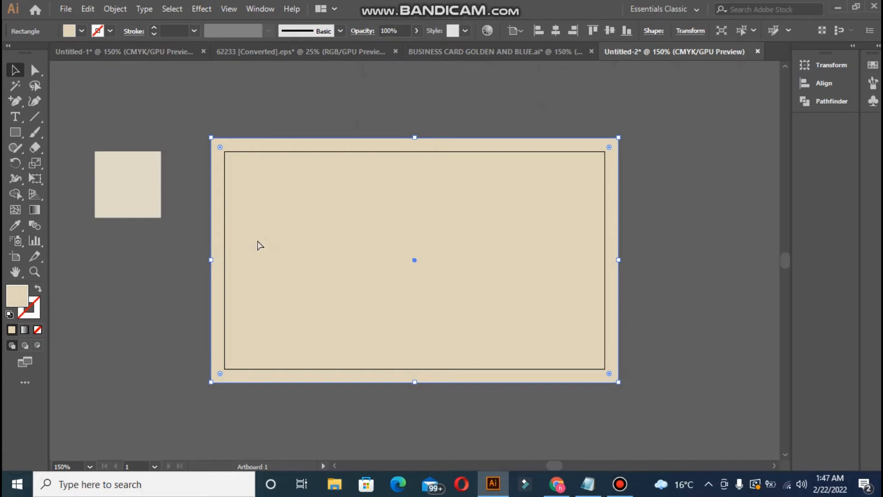
key("ctrl+v")
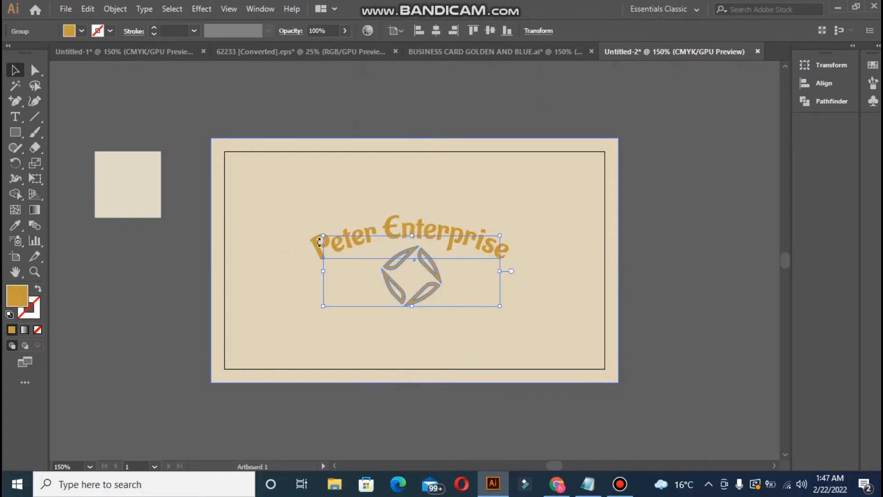
Step: Scale the pasted logo group down to about 70% of its size and move it to the card's left half
left_click_drag(319, 239, 391, 263)
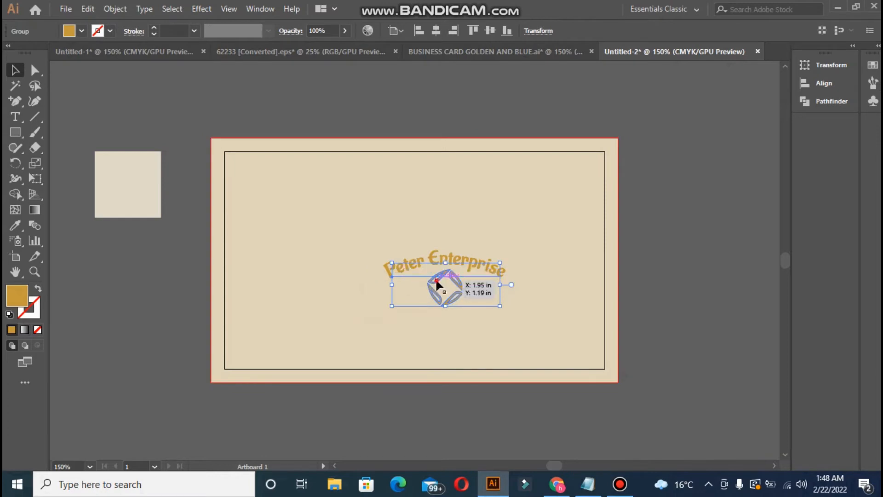
left_click_drag(437, 280, 287, 266)
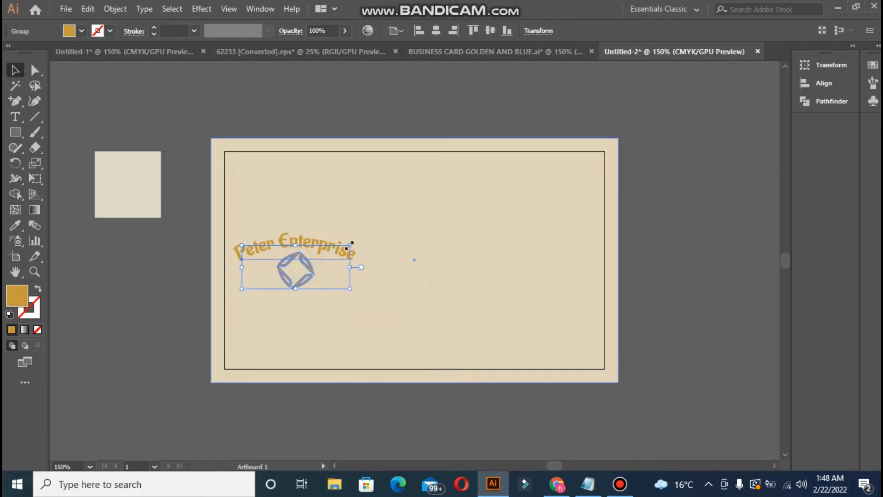
left_click_drag(350, 245, 368, 238)
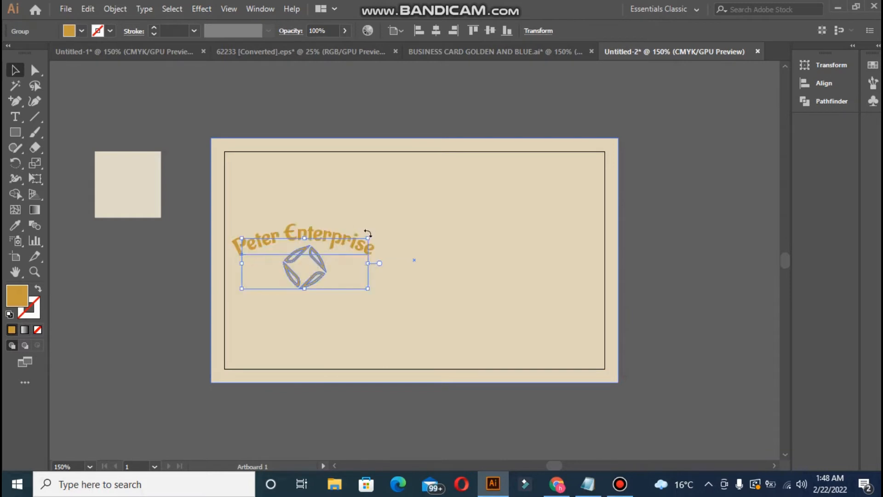
left_click(160, 289)
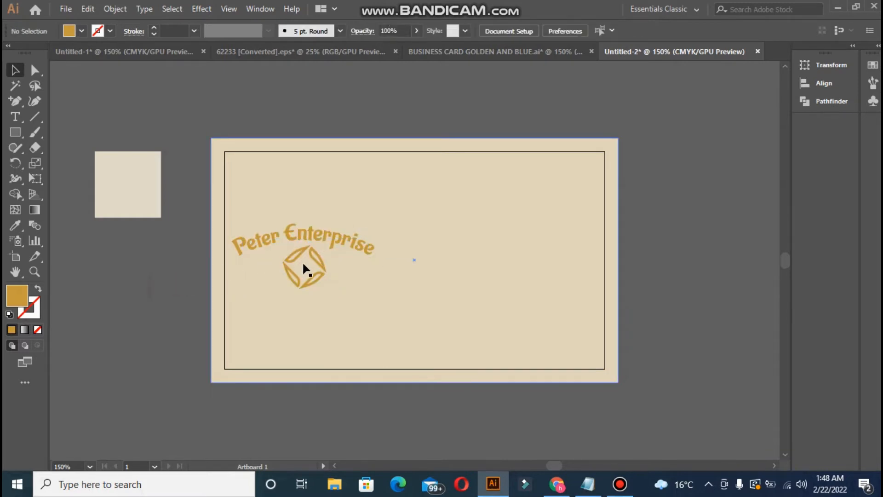
Step: Align the logo group to the artboard's left edge and centre it vertically on the card
left_click(301, 240)
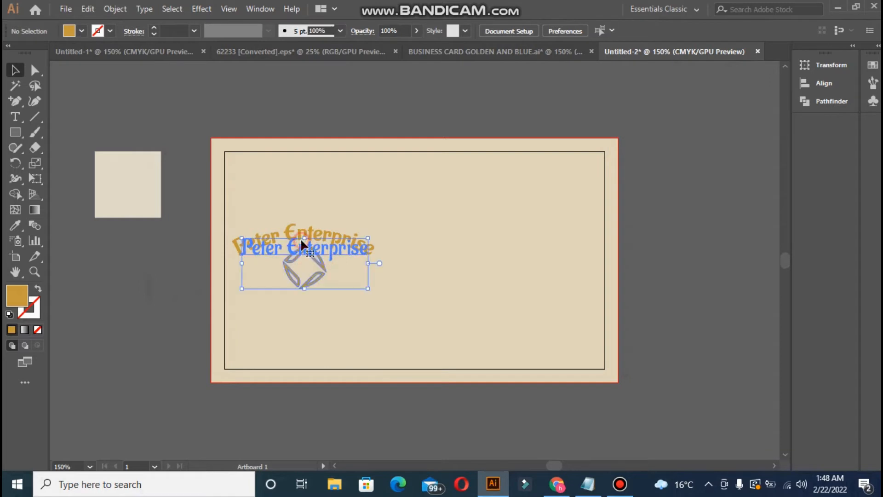
left_click(436, 31)
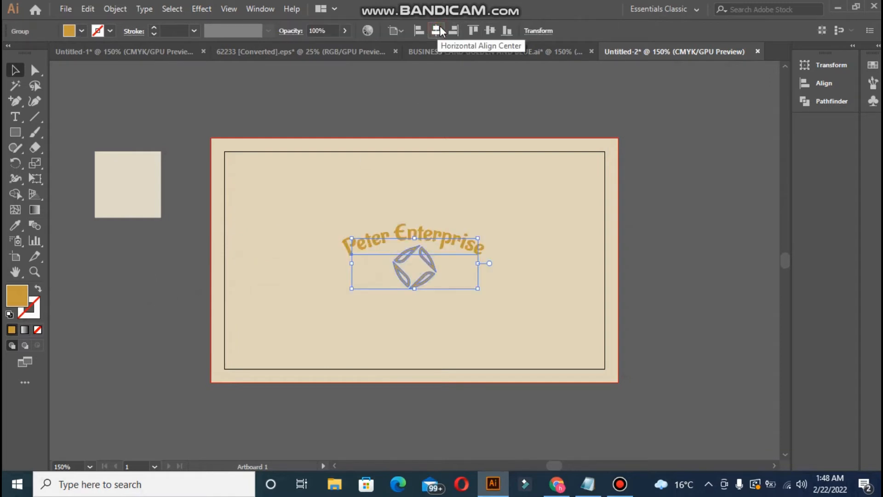
left_click(419, 30)
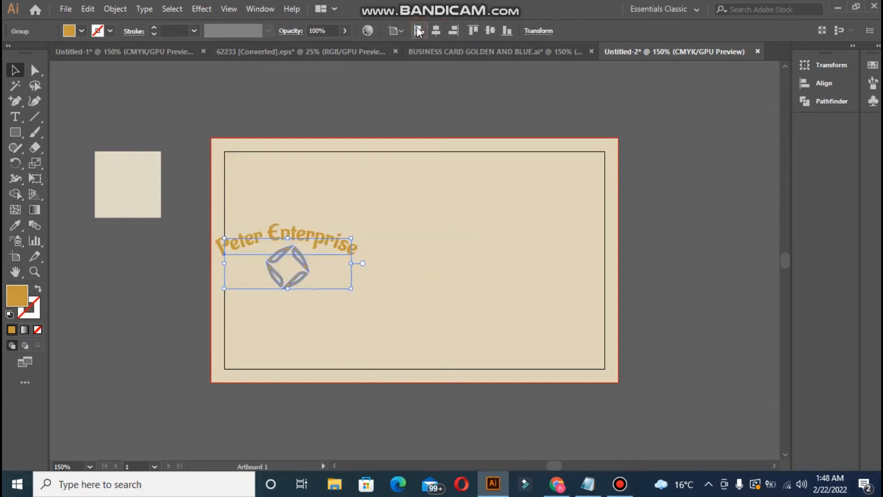
left_click(492, 30)
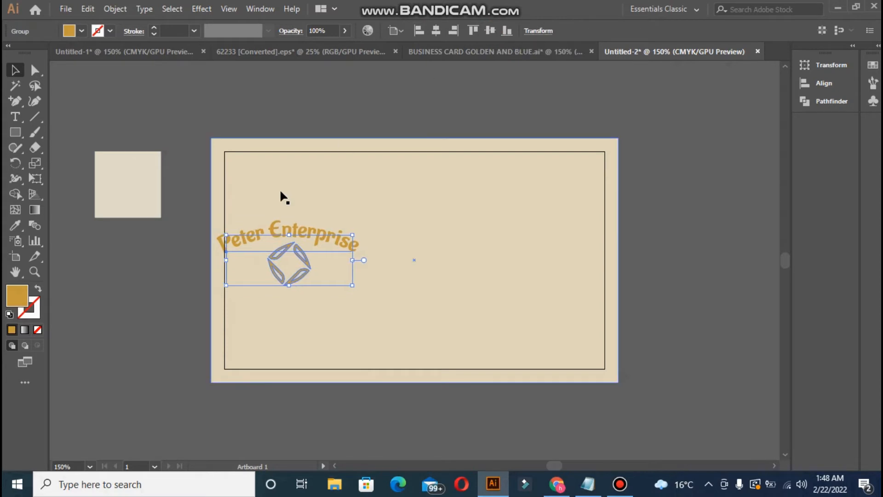
Step: Nudge the logo group right until the arched lettering sits just inside the card's left margin line
key("Right")
key("Right")
key("Right")
key("Right")
key("Right")
key("Right")
key("Right")
key("Right")
key("Right")
key("Right")
key("Right")
key("Right")
key("Right")
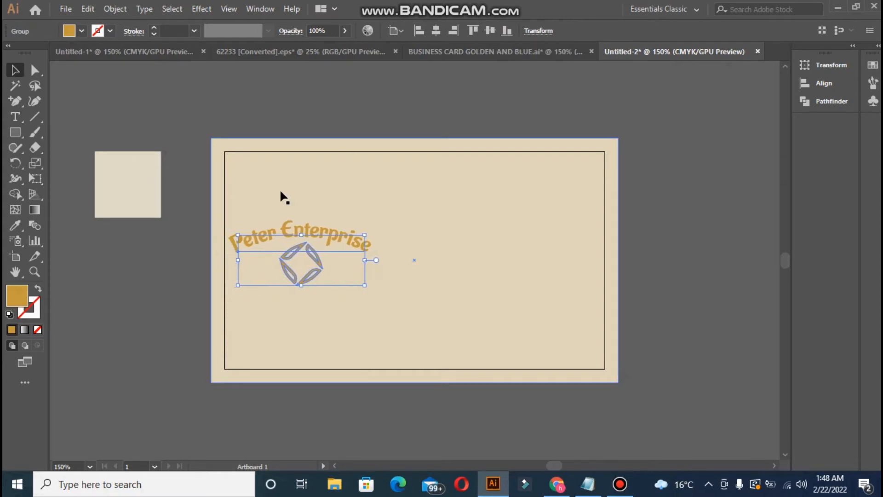
key("Right")
key("Right")
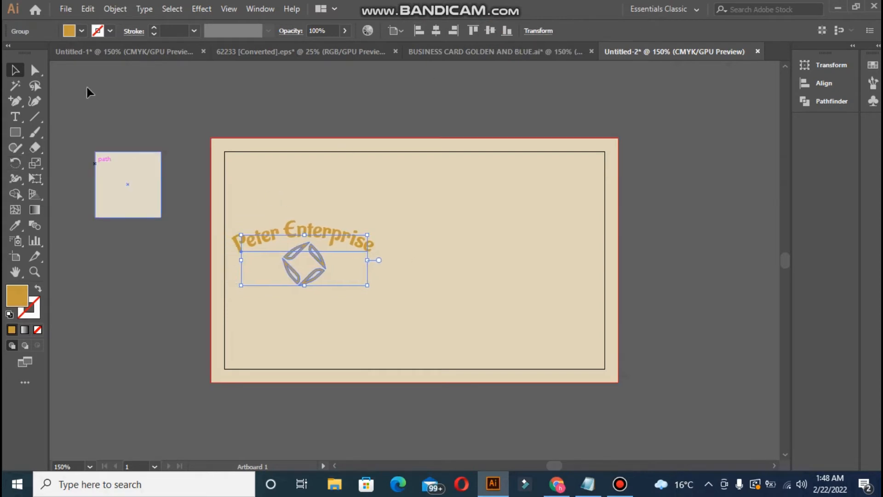
Step: Copy the four contact lines with their icons from Untitled-1, paste them onto the Untitled-2 card and move them to its right half
left_click(122, 49)
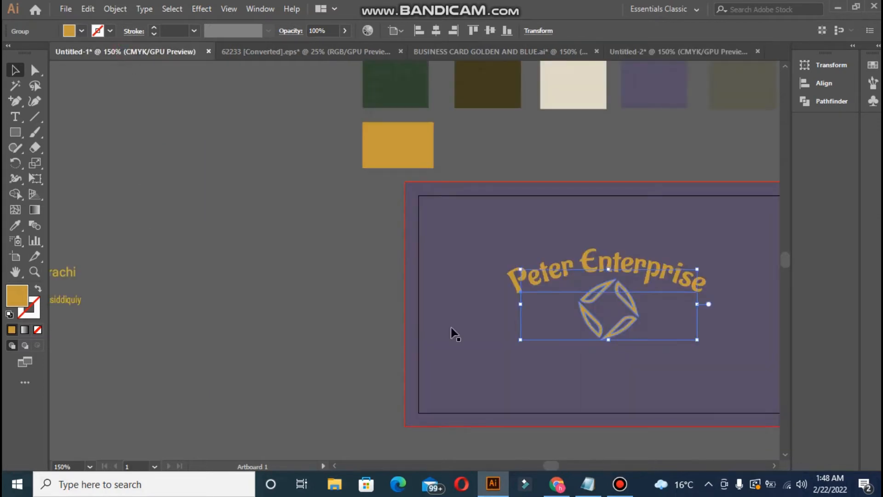
left_click_drag(553, 465, 549, 466)
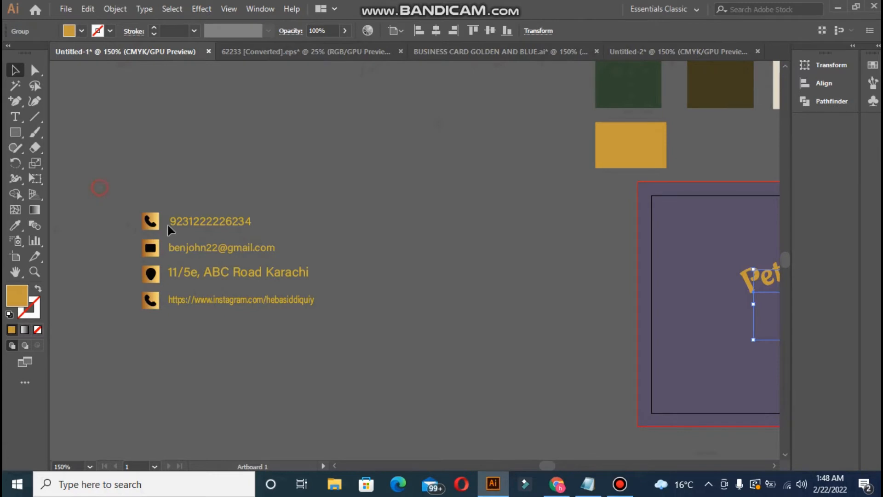
left_click_drag(357, 353, 374, 354)
key("ctrl+c")
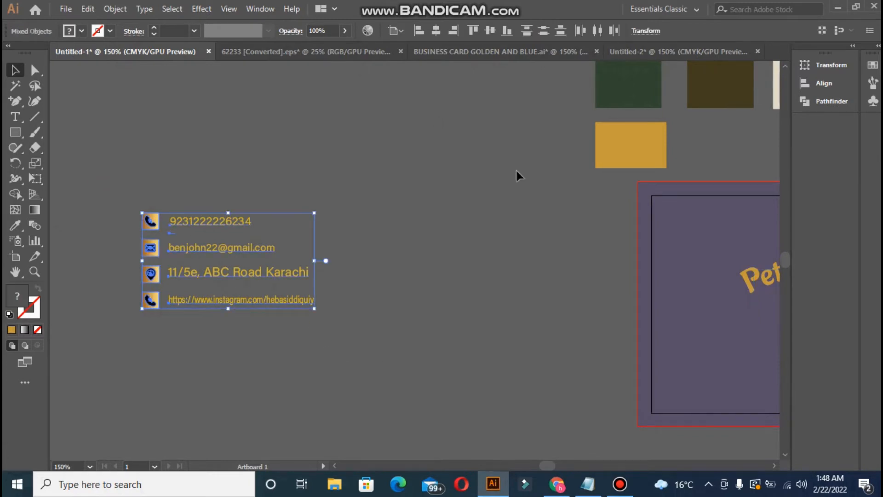
left_click(626, 53)
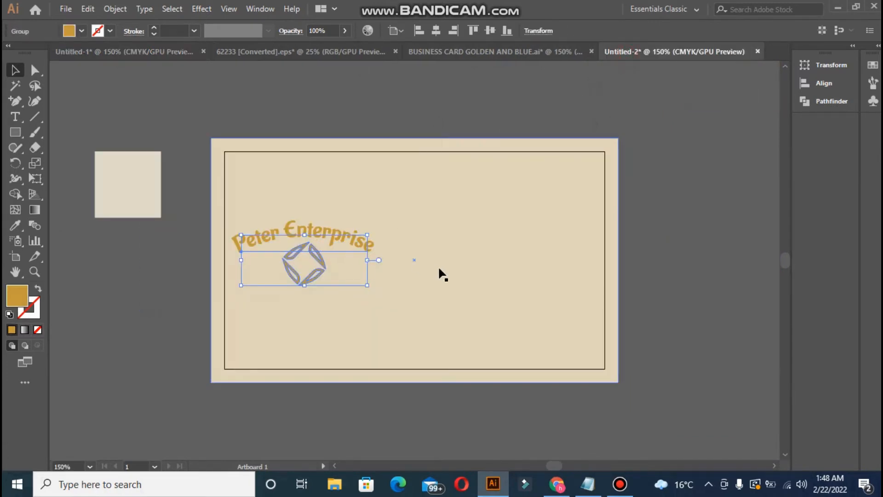
key("ctrl+v")
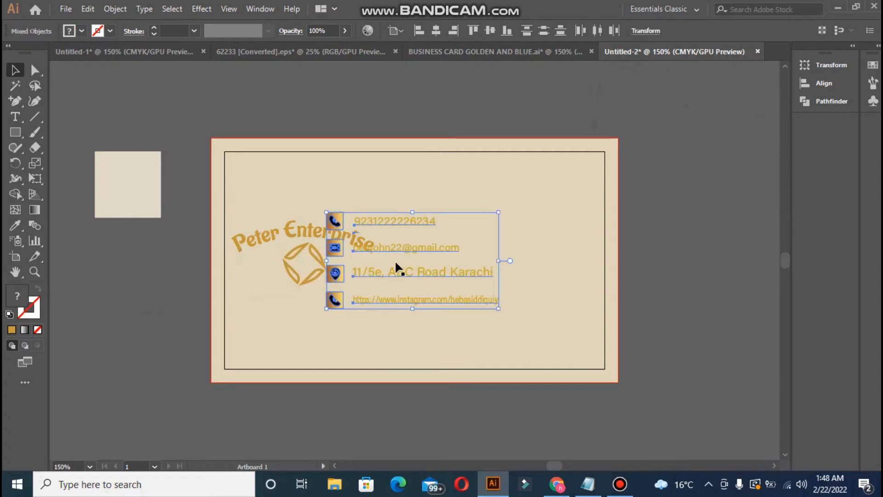
left_click_drag(409, 247, 503, 253)
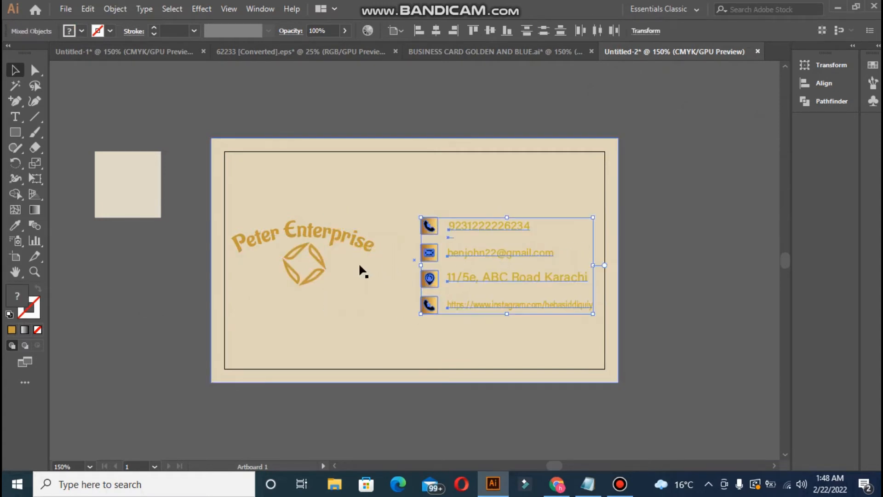
Step: Try to apply the logo lettering's colour to the phone number text with the Eyedropper, and undo it
right_click(451, 252)
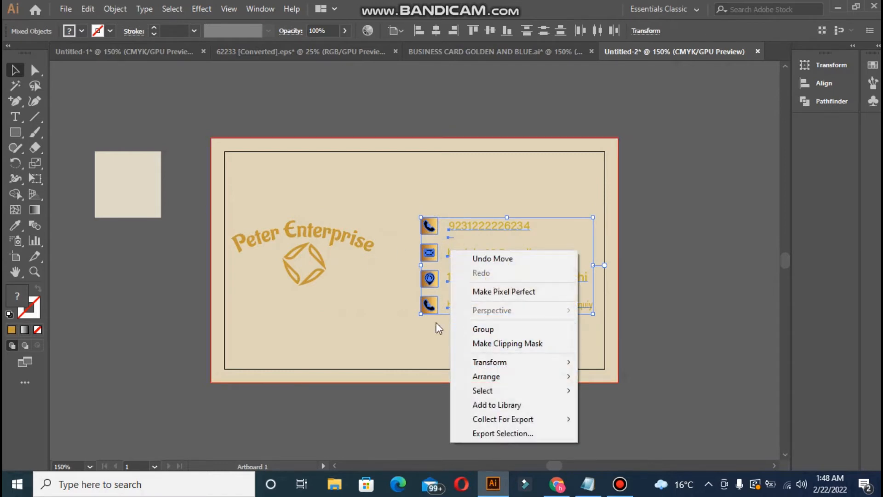
left_click(415, 317)
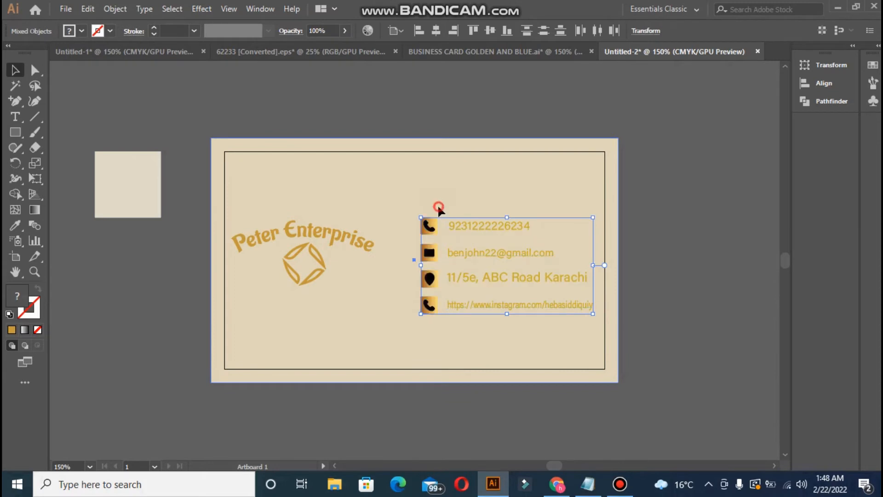
left_click(454, 217)
left_click(456, 225)
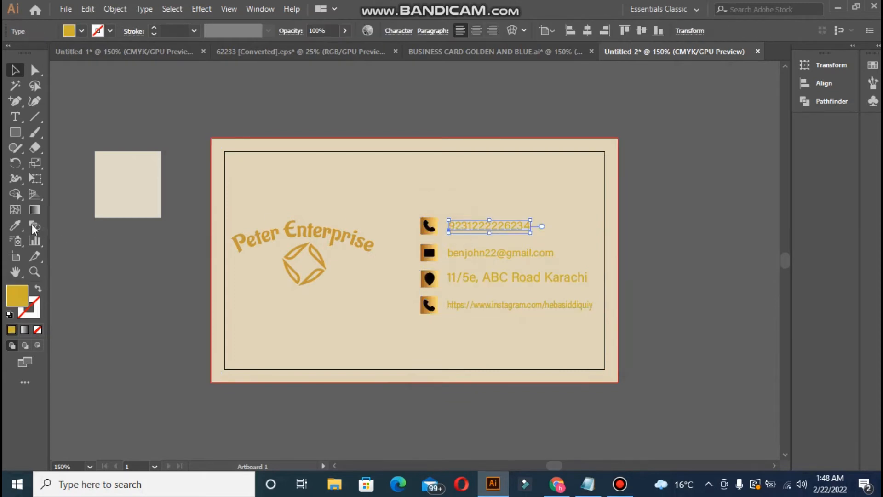
left_click(16, 225)
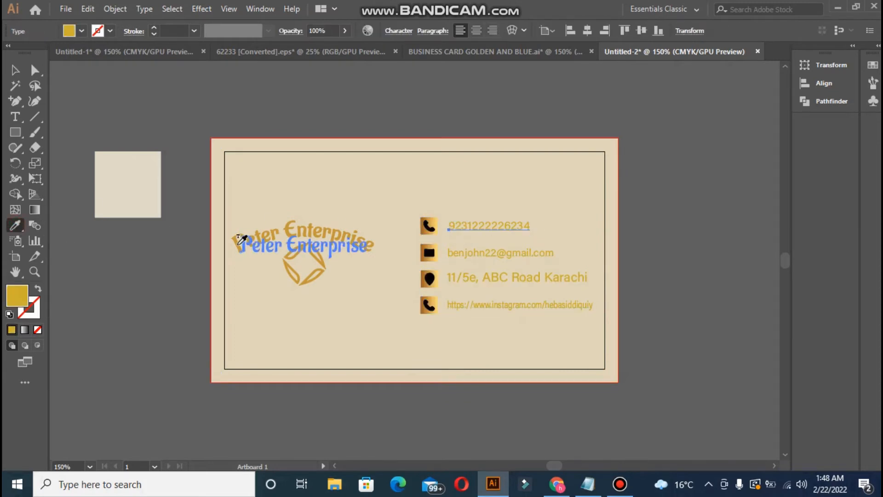
left_click(239, 241)
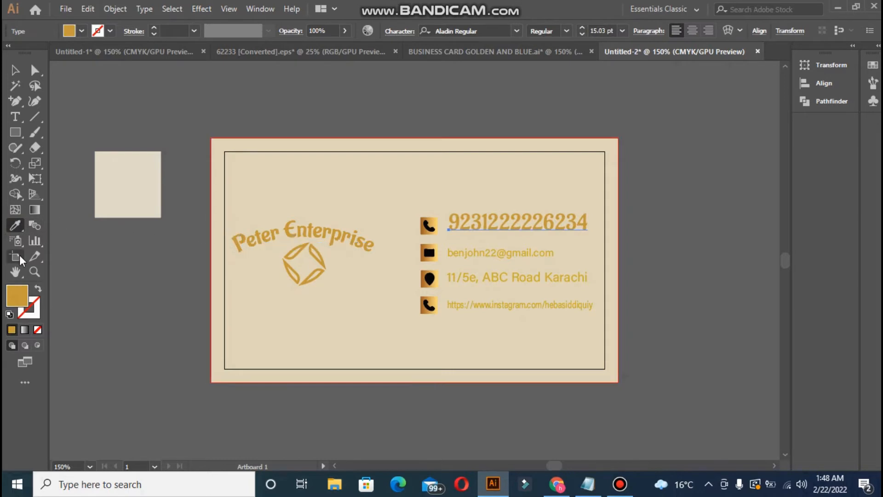
key("ctrl+z")
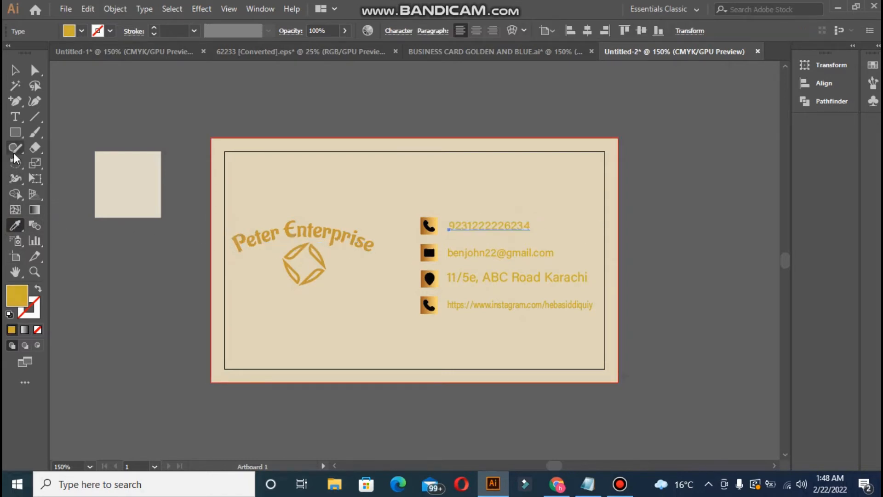
Step: Draw a small rectangle above the cream swatch beside the artboard and fill it with the gold sampled from the logo lettering
left_click(15, 132)
mouse_move(102, 107)
left_mouse_down()
mouse_move(137, 116)
mouse_move(137, 132)
left_mouse_up()
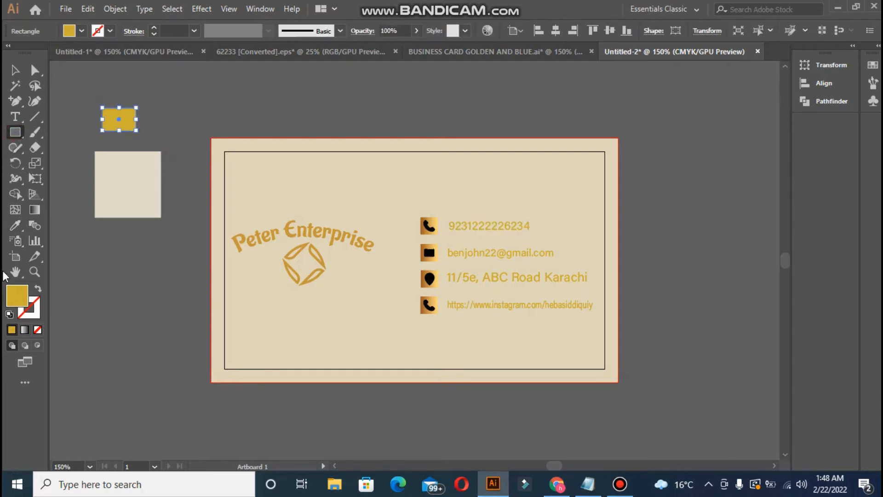
left_click(16, 226)
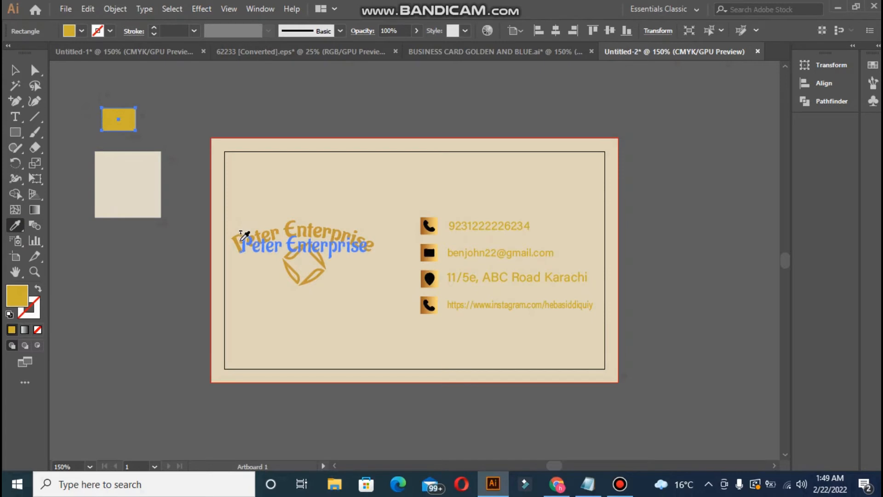
left_click(240, 239)
double_click(11, 67)
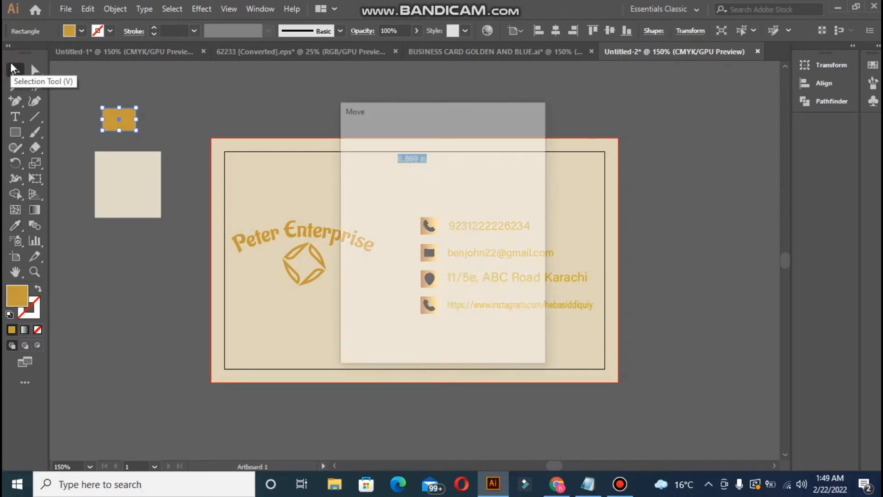
left_click(509, 341)
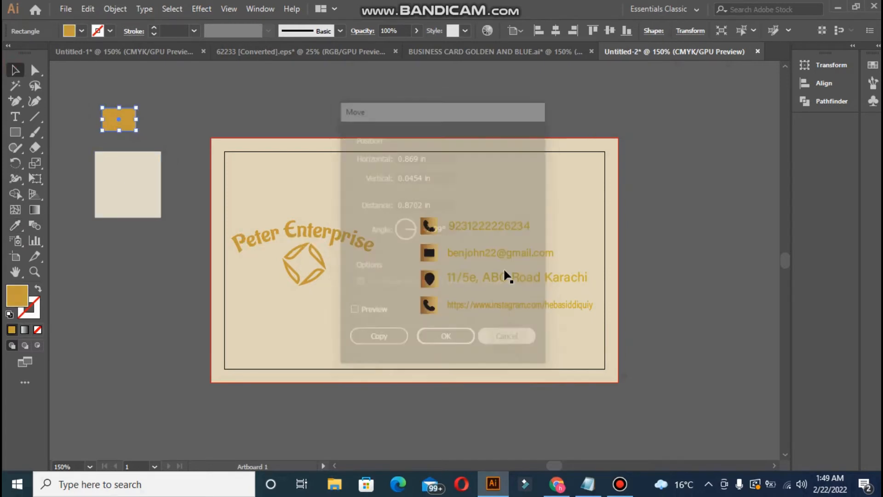
Step: Recolour all four contact text lines with the gold sampled from the small swatch rectangle
left_click(502, 229)
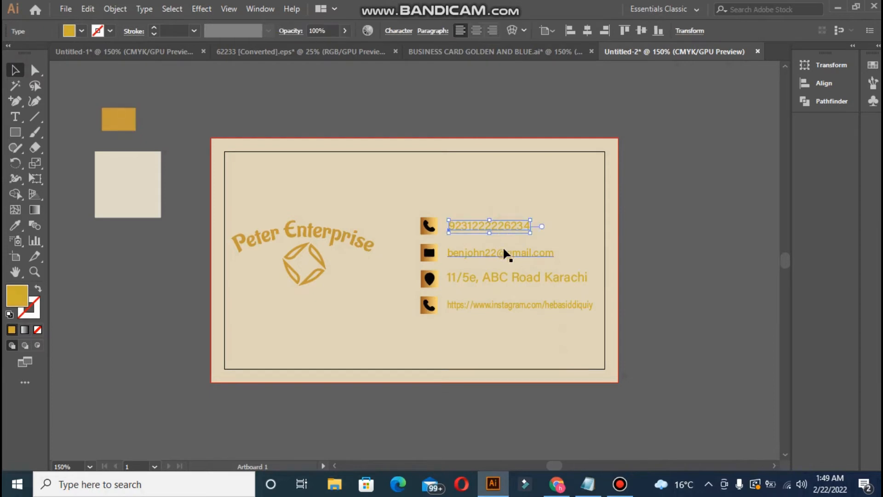
left_click(503, 249, "shift")
left_click(508, 279, "shift")
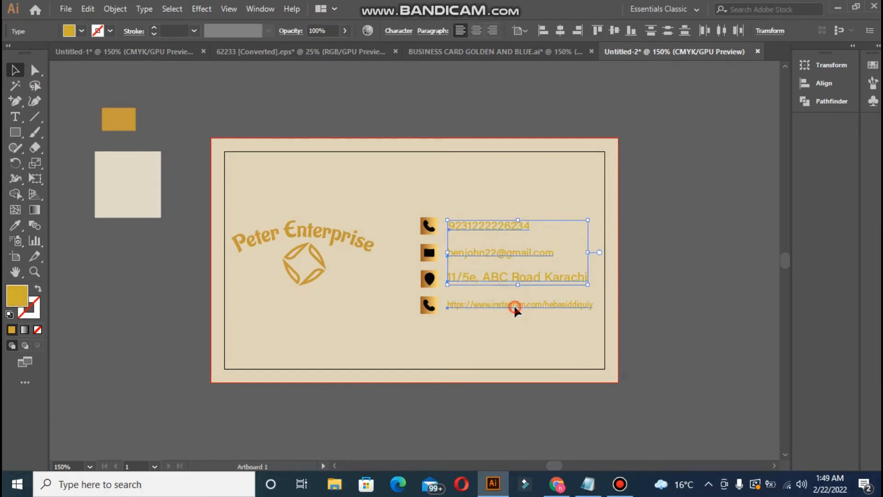
left_click(515, 305, "shift")
left_click(13, 225)
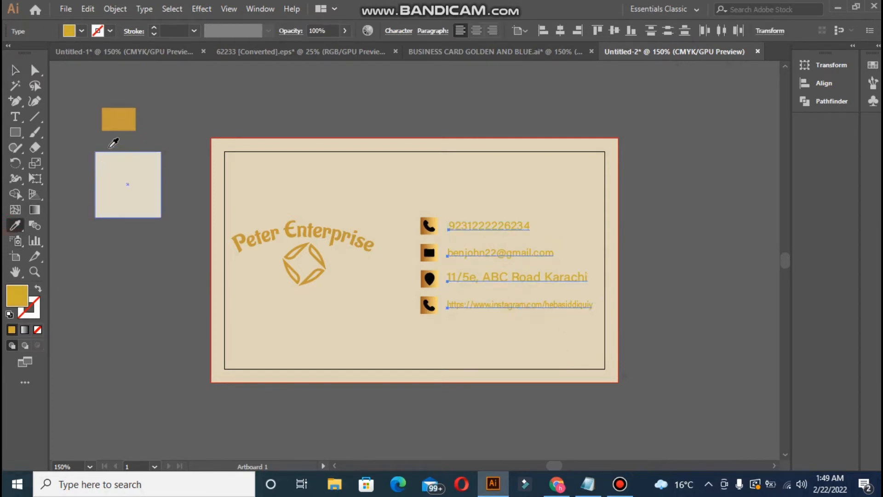
left_click(123, 120)
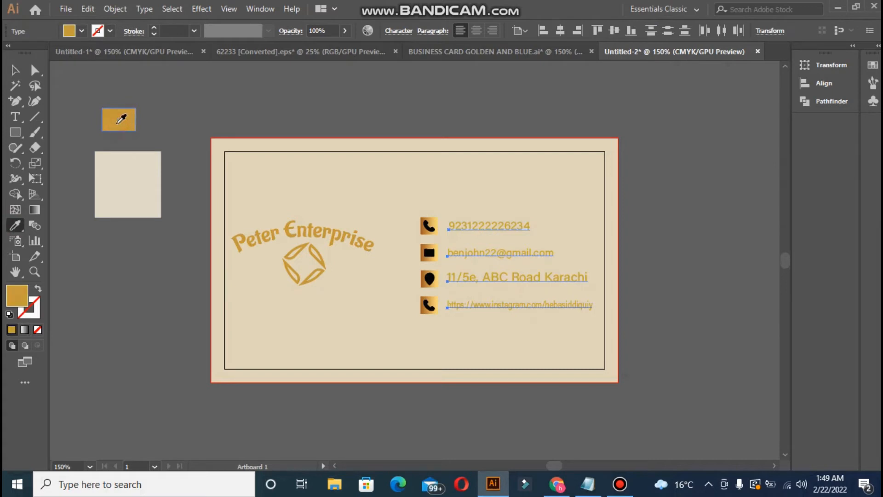
left_click(15, 70)
left_click(391, 177)
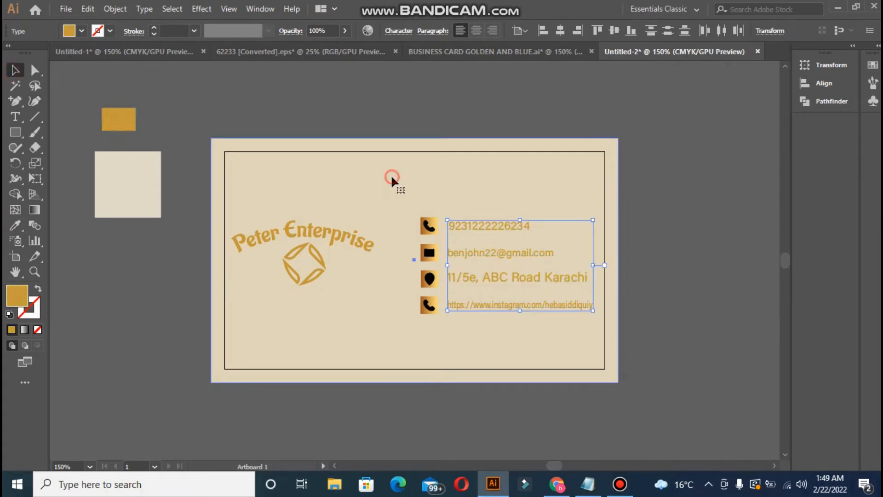
Step: Ungroup the phone icon beside the phone number and fill its square background with the solid gold from the swatch
left_click(435, 224)
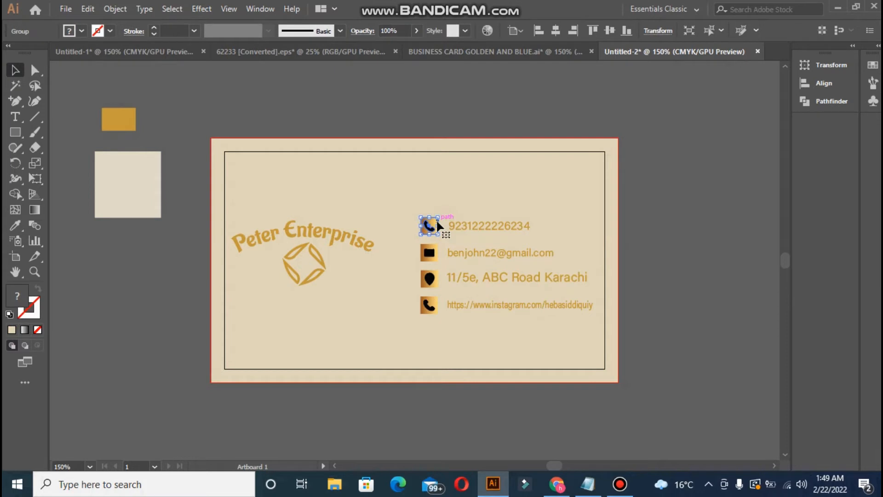
right_click(437, 223)
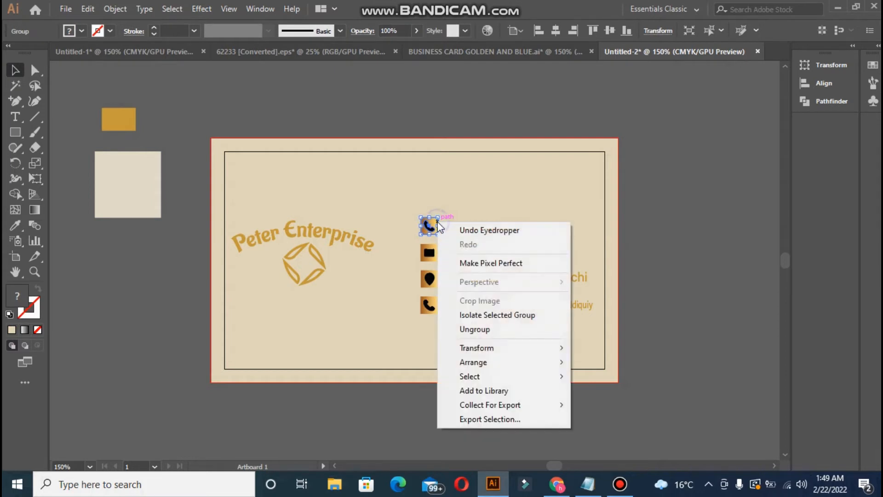
left_click(487, 329)
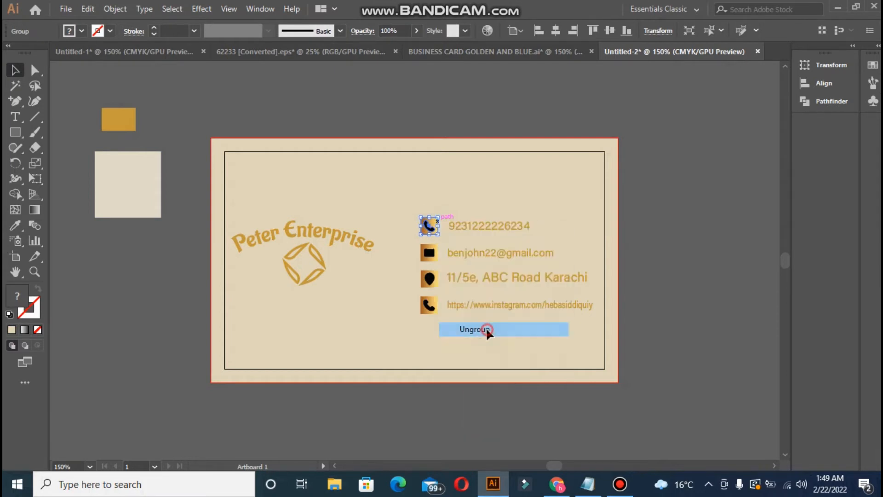
left_click(430, 84)
left_click_drag(441, 199, 435, 233)
left_click(15, 225)
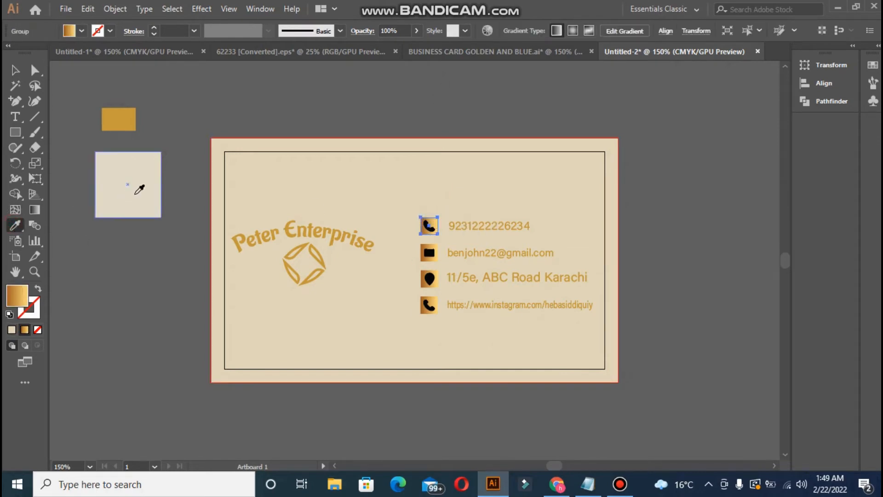
left_click(127, 121)
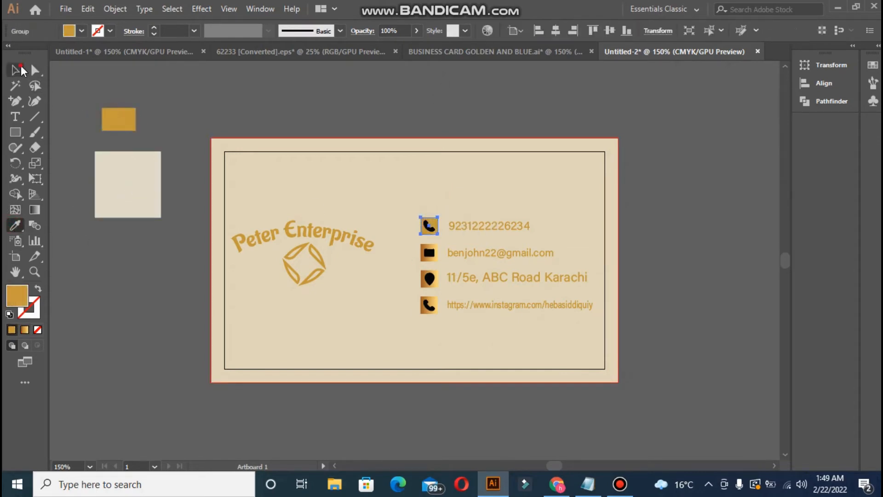
left_click(20, 69)
left_click(257, 117)
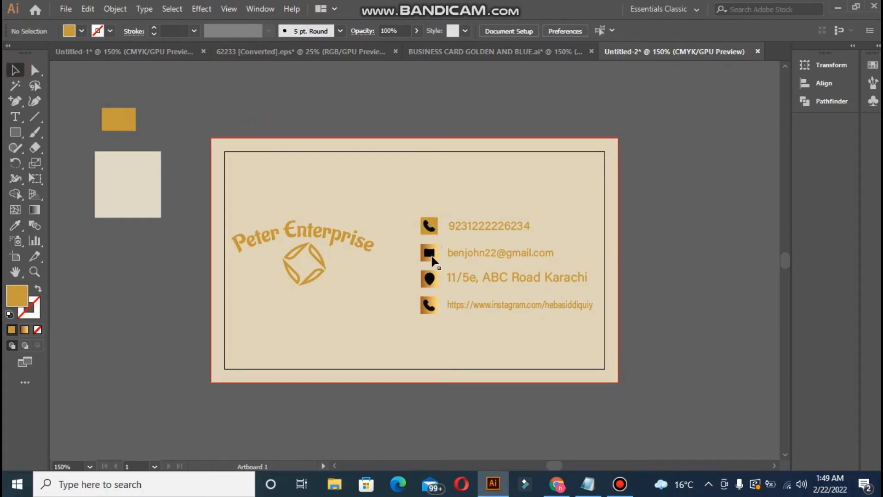
Step: Fill the black handset shape of the phone number's icon with the card's cream background colour
left_click(431, 232)
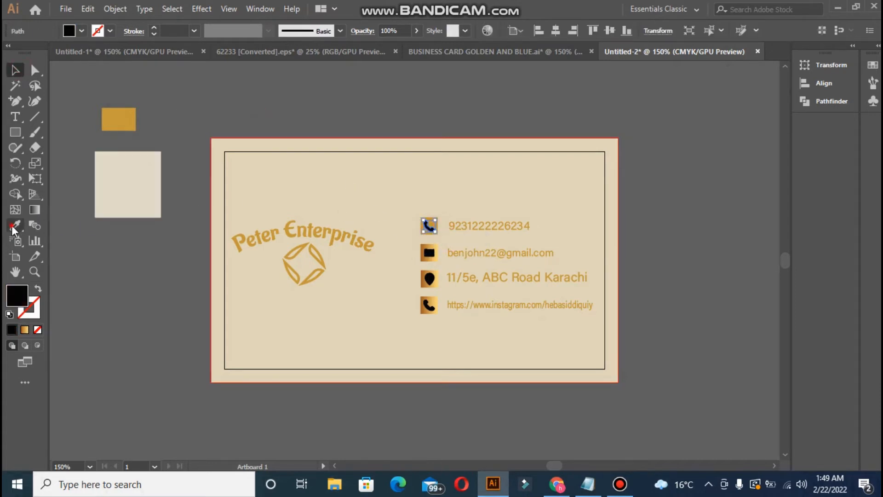
key("i")
left_click(290, 183)
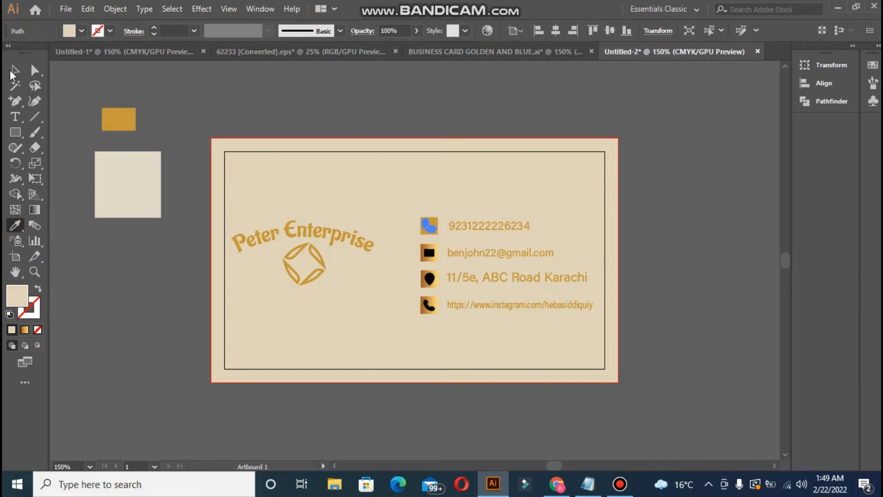
left_click(12, 70)
left_click(180, 107)
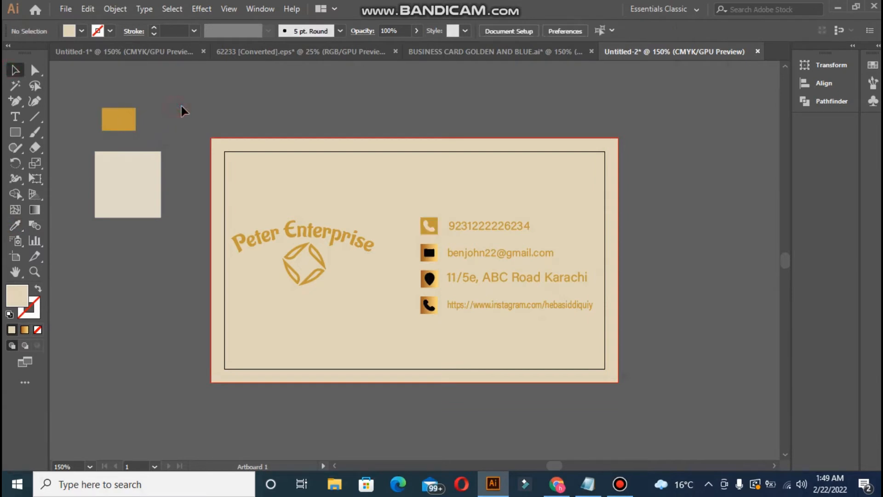
Step: Ungroup the envelope icon beside the e-mail address and deselect its parts
left_click(434, 257)
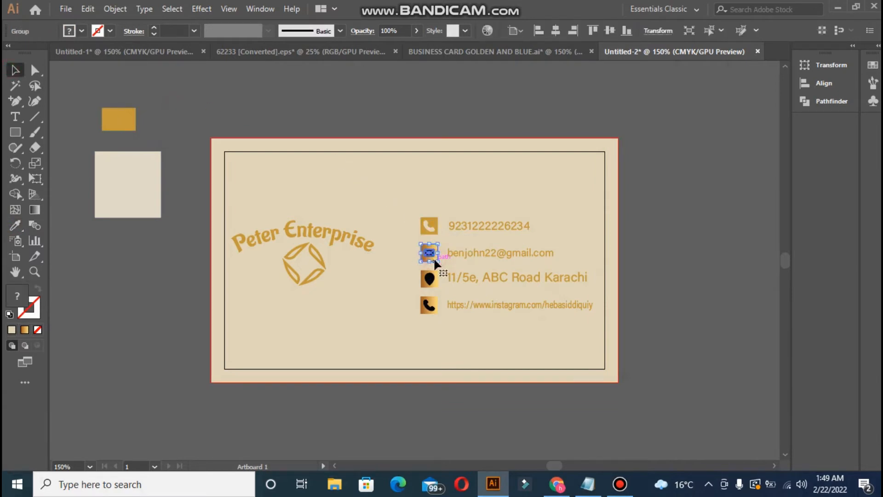
right_click(435, 260)
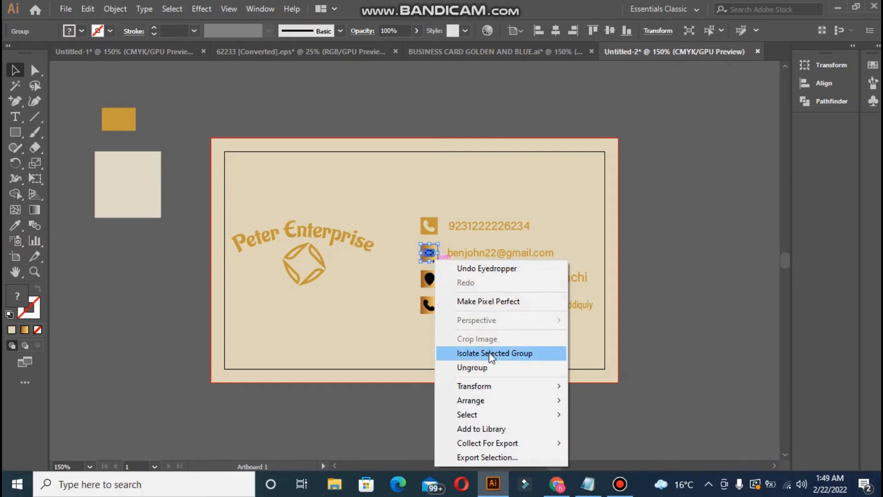
left_click(487, 367)
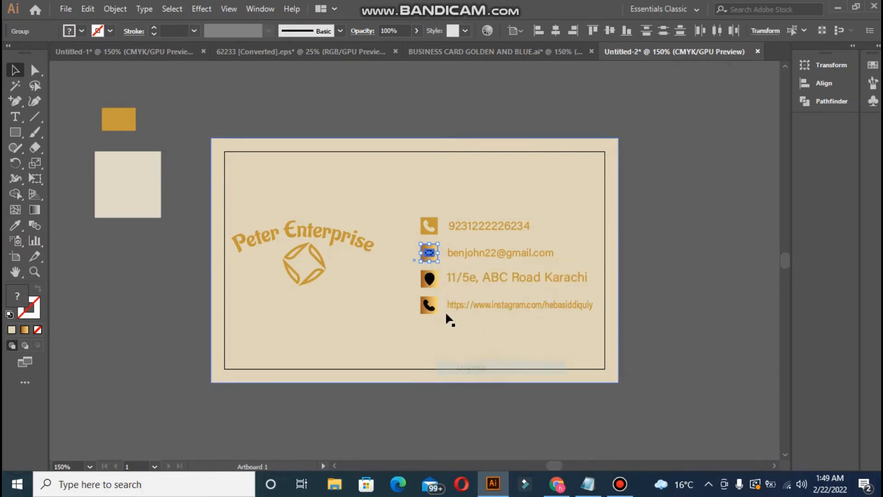
left_click(354, 147)
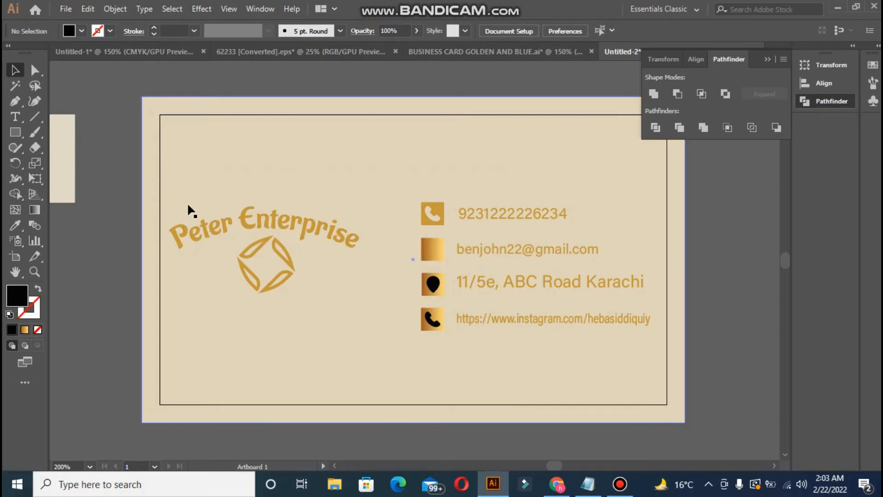
Step: Draw a nearly square black rectangle below the logo, just inside the card's lower border line, as the body of a new envelope
left_click(15, 133)
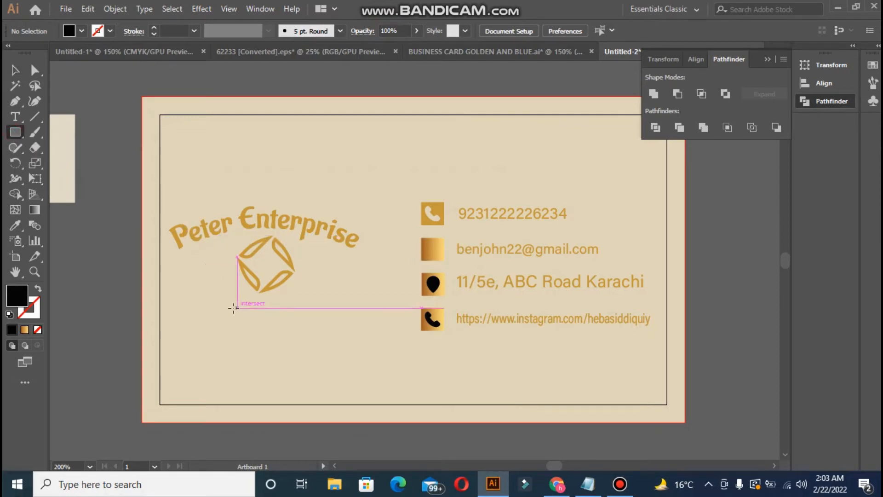
left_click_drag(209, 338, 276, 399)
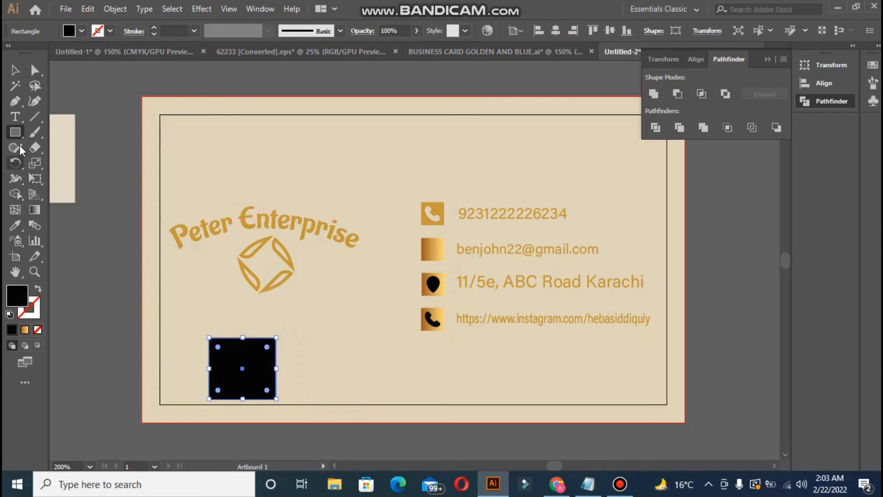
left_click(14, 70)
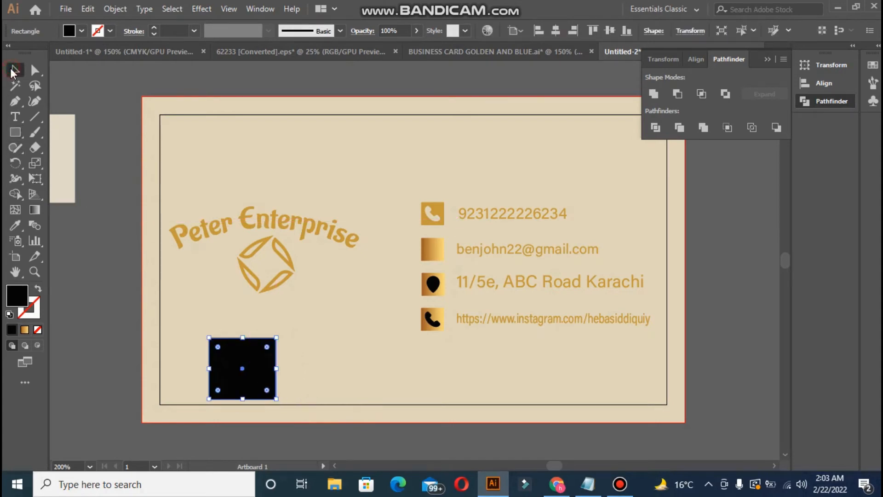
left_click(90, 115)
Step: Draw two separate diagonal lines with the Pen tool from the black rectangle's upper corners, crossing near its middle, each about 0.35 in long
left_click(14, 100)
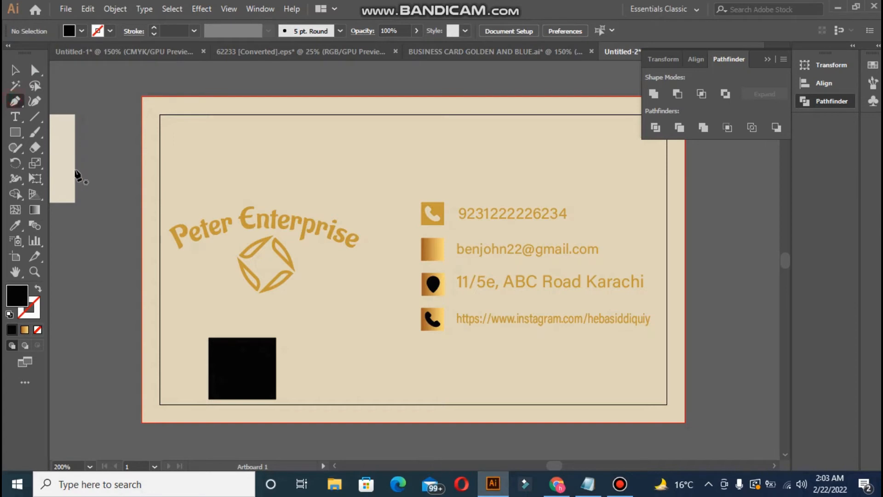
key("ctrl+plus")
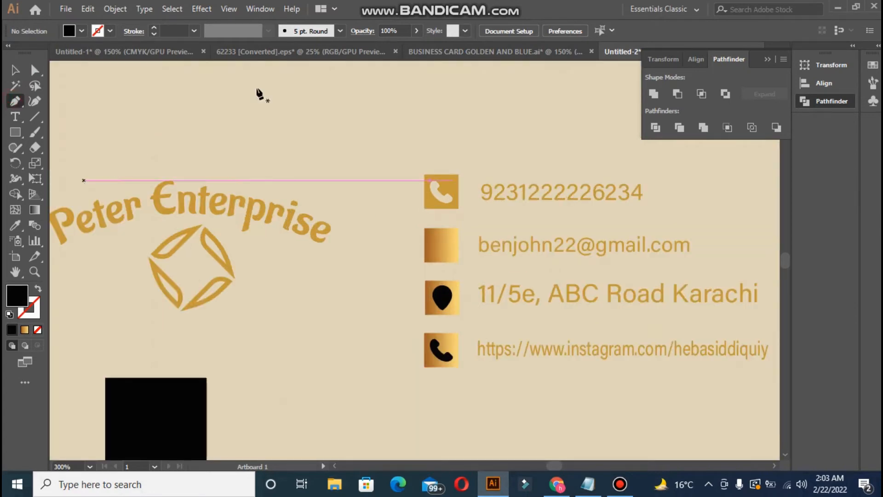
scroll(786, 257, "down", 3)
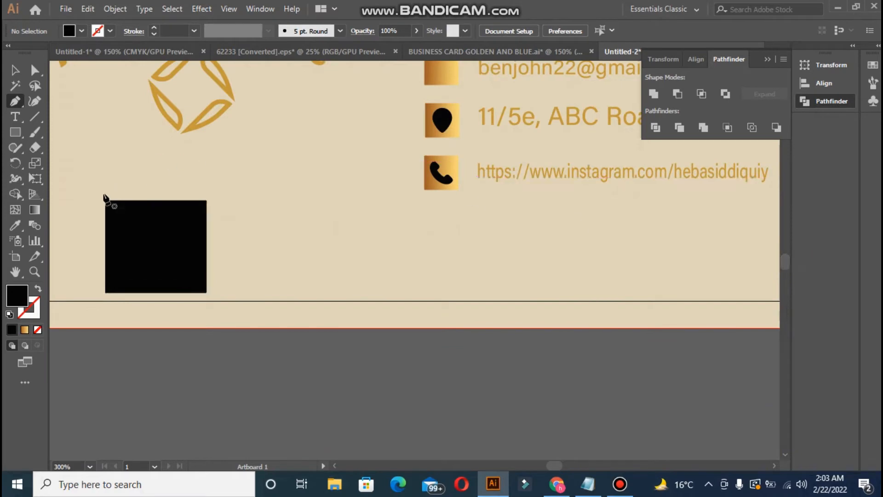
left_click(105, 201)
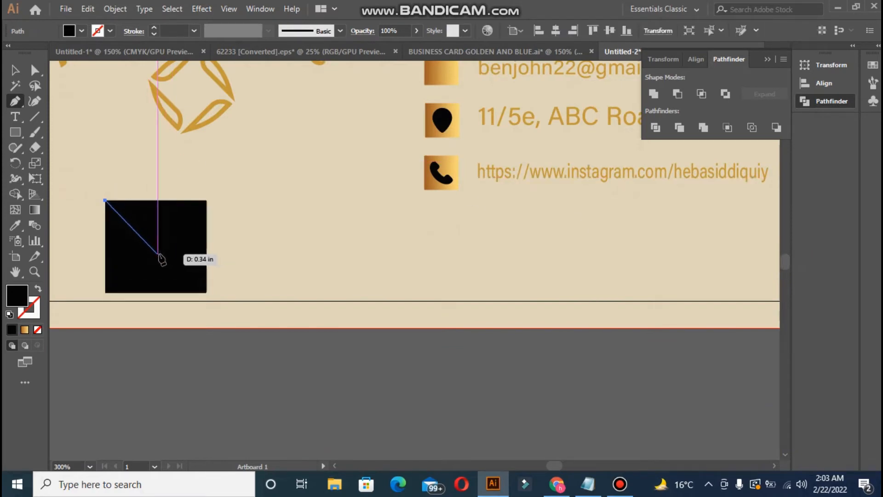
left_click(157, 251)
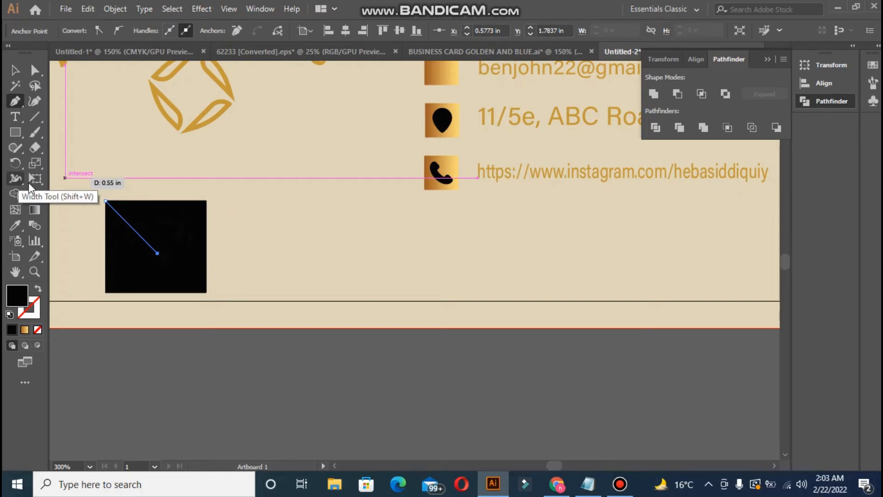
left_click(207, 200)
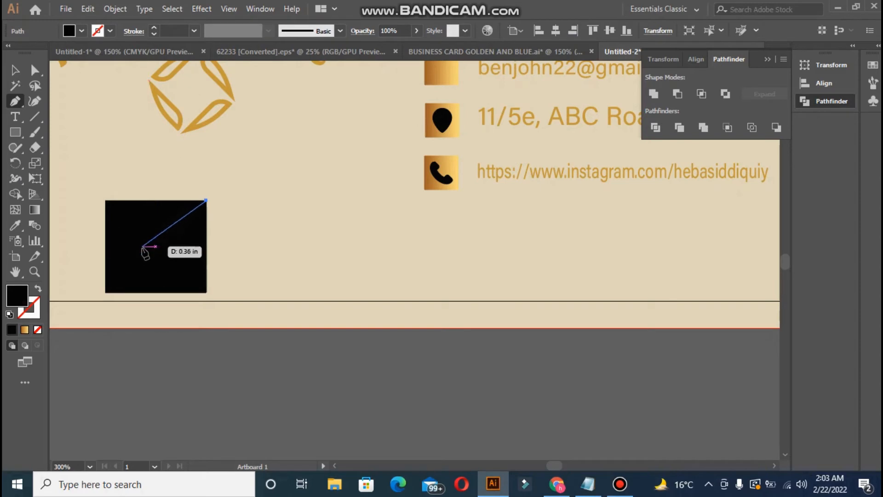
left_click(140, 247)
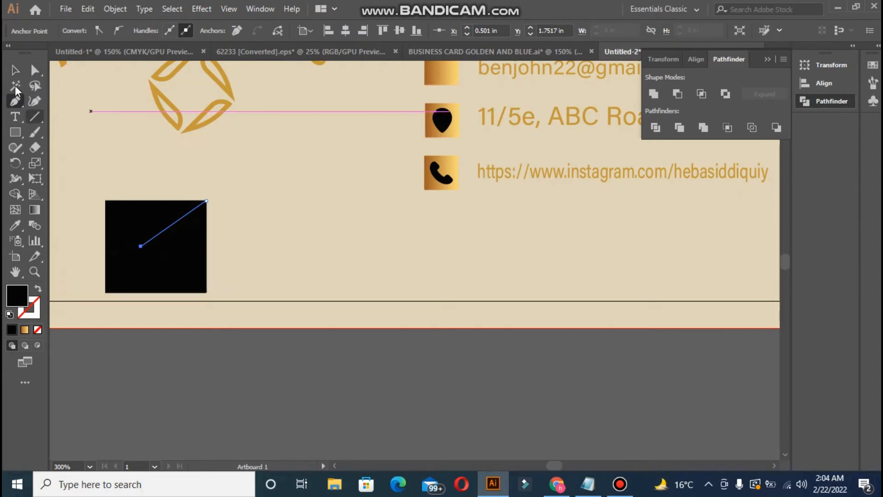
Step: Give both diagonal lines a teal 10918E stroke with no fill
left_click(14, 74)
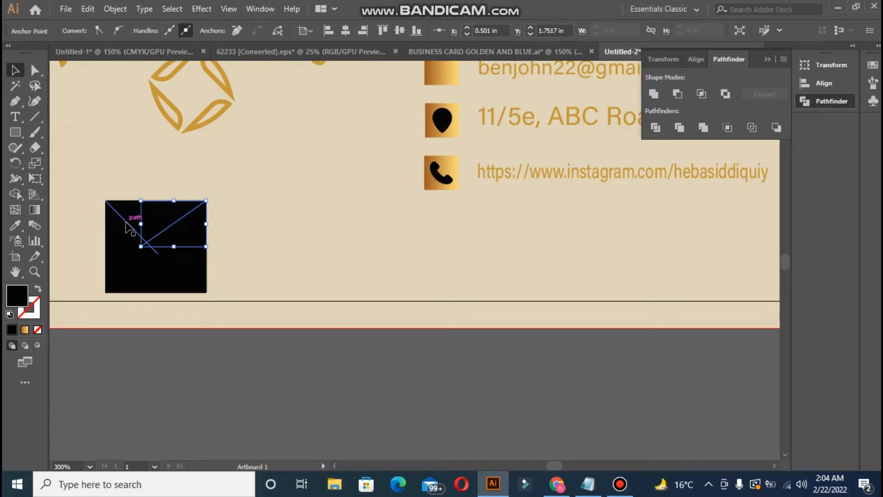
left_click(125, 222)
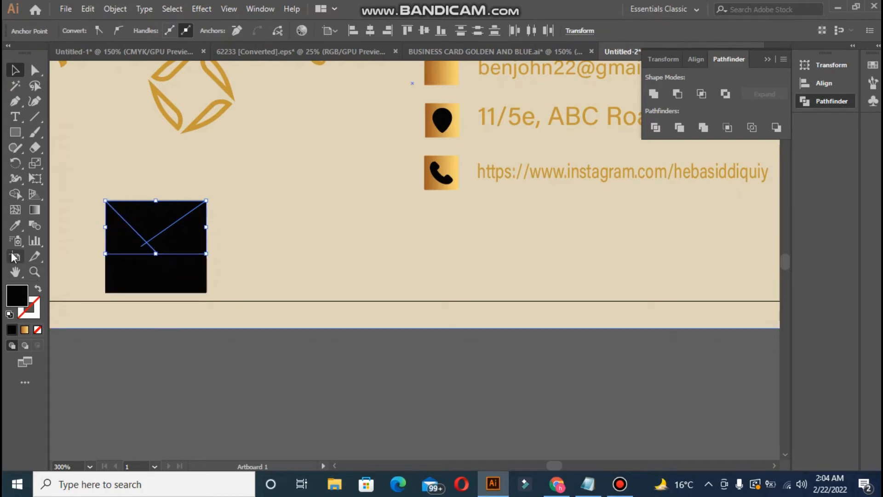
double_click(23, 297)
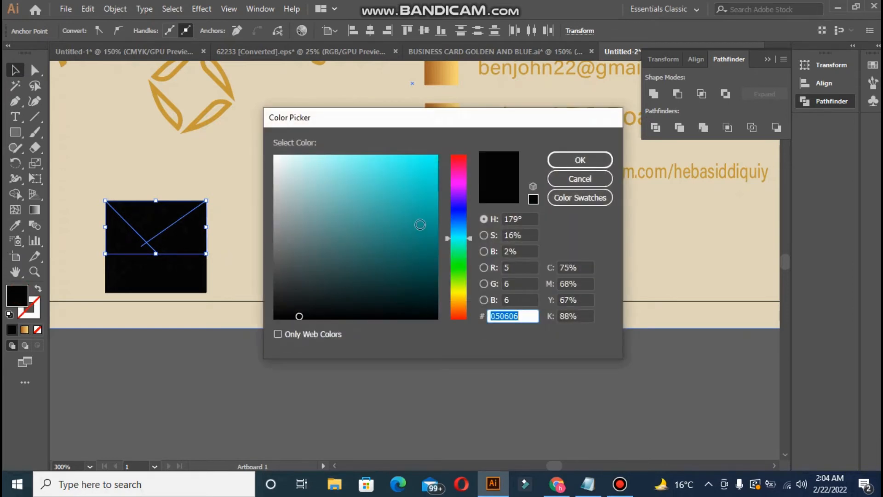
left_click(420, 224)
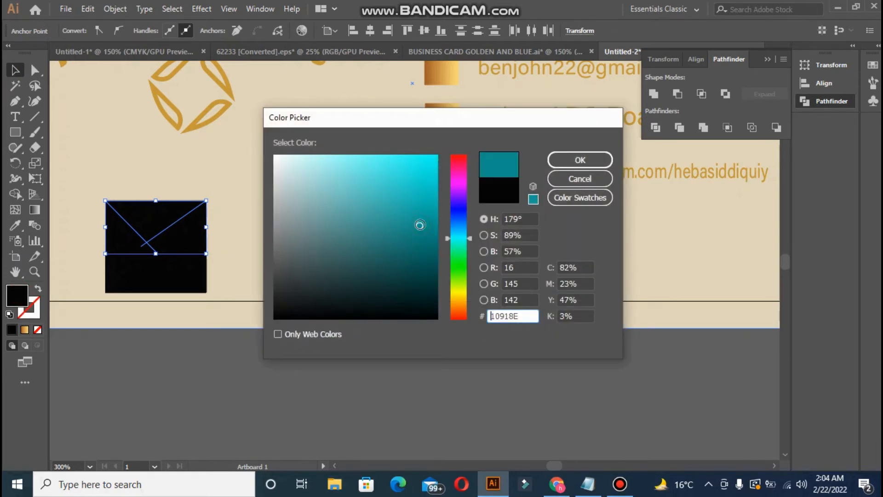
left_click(580, 161)
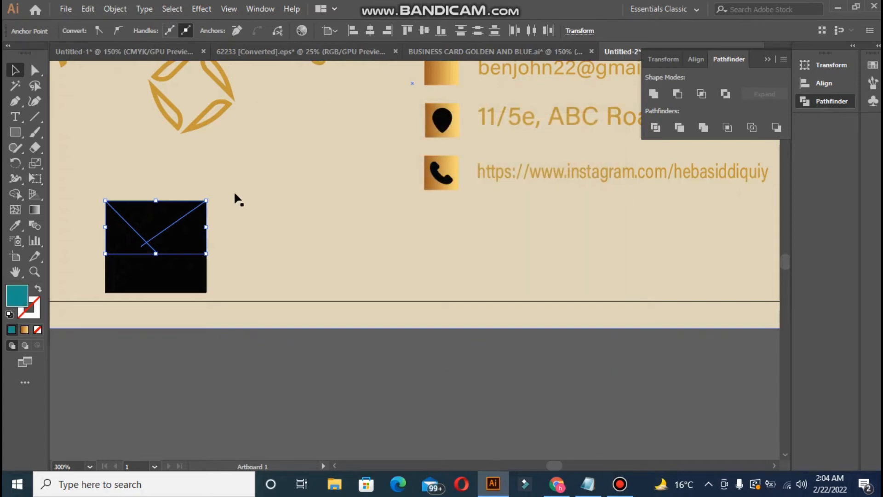
left_click(39, 289)
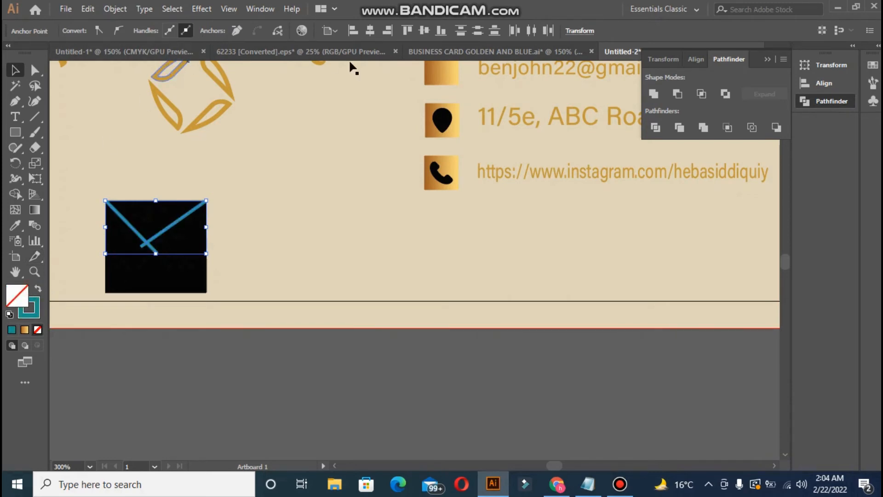
Step: Set the stroke weight of the two teal lines to 3 pt
left_click(261, 10)
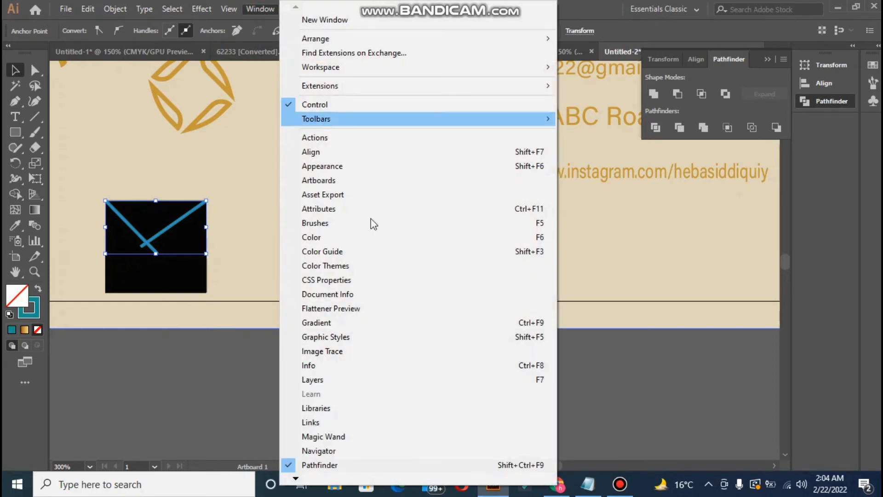
left_click(297, 479)
left_click(298, 479)
left_click(298, 479)
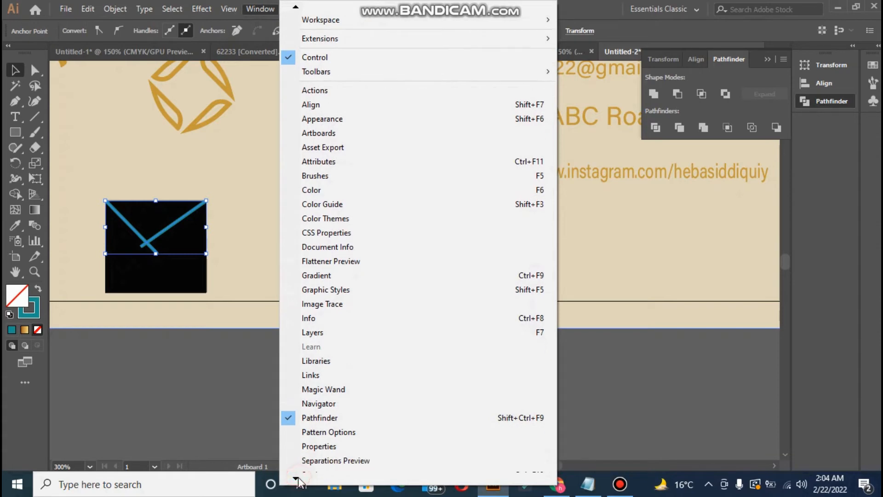
left_click(299, 479)
left_click(299, 479)
left_click(298, 478)
left_click(298, 478)
left_click(298, 479)
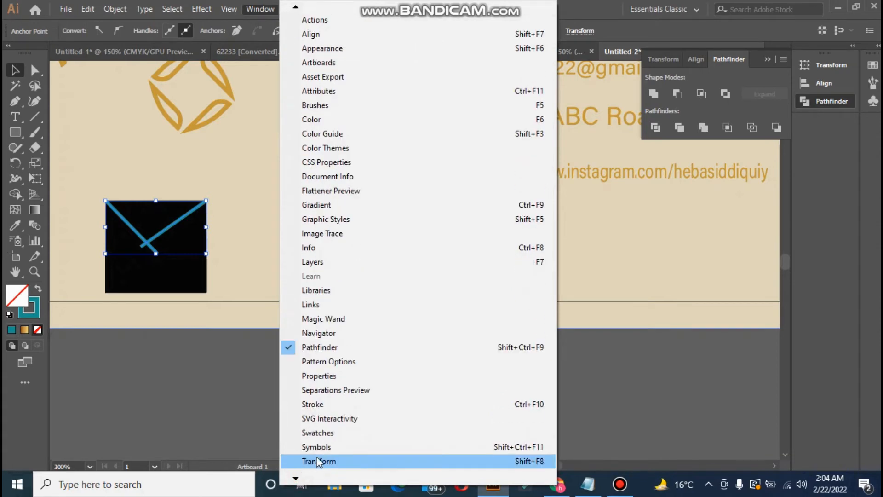
left_click(330, 402)
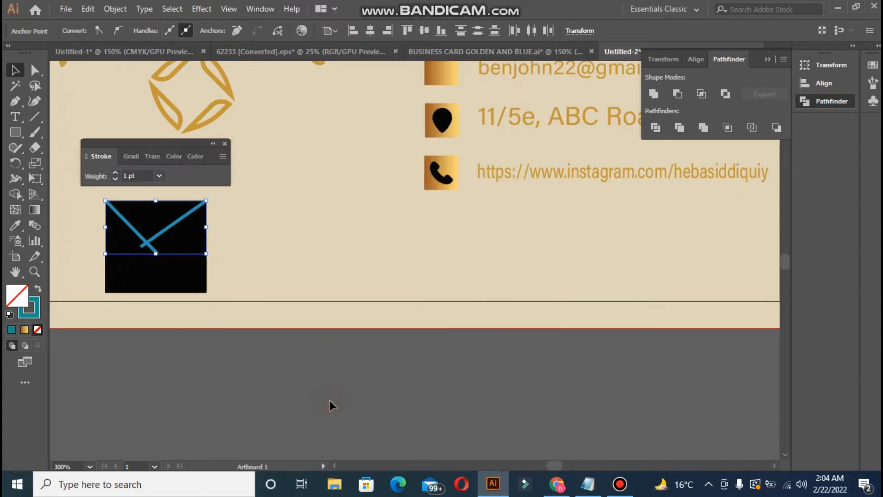
left_click(116, 172)
left_click(115, 173)
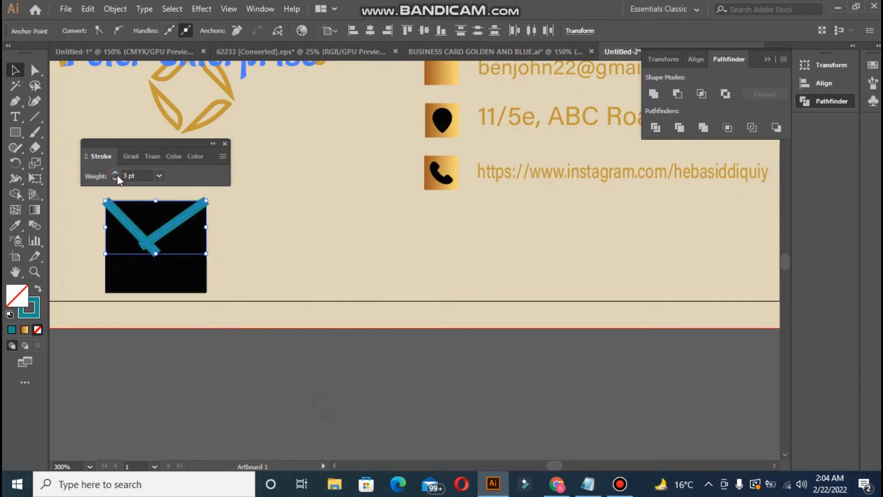
left_click(72, 94)
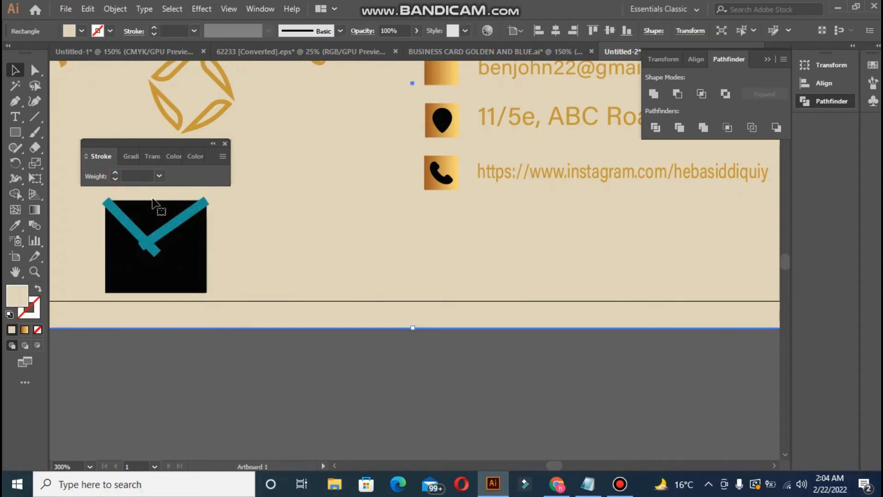
Step: Draw two separate diagonal lines with the Pen tool from the black rectangle's lower corners up to its upper middle
left_click(12, 102)
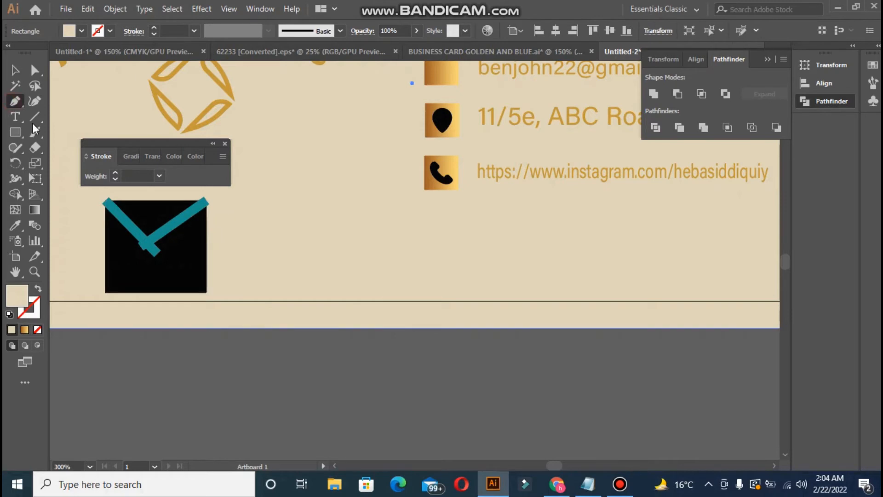
left_click(105, 289)
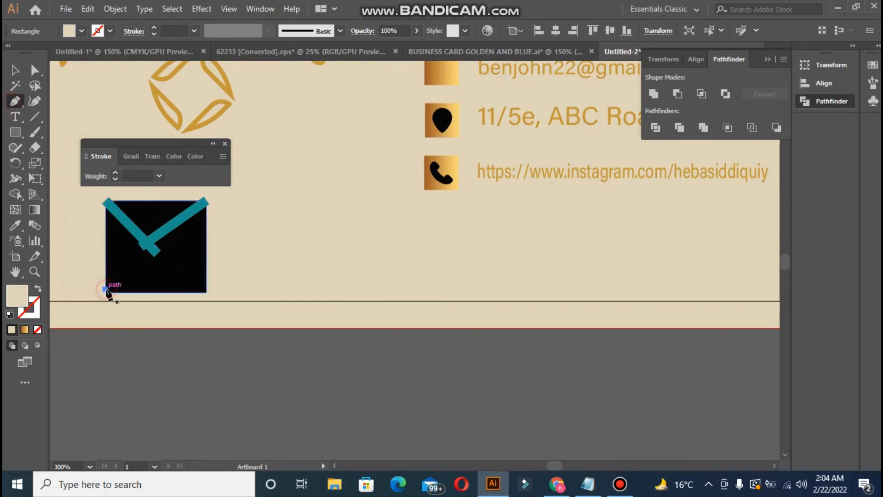
left_click(151, 224)
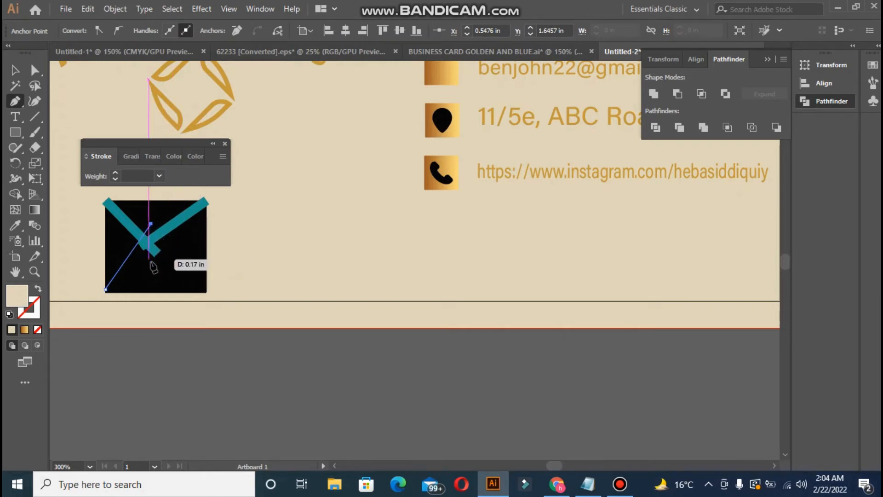
left_click(206, 291)
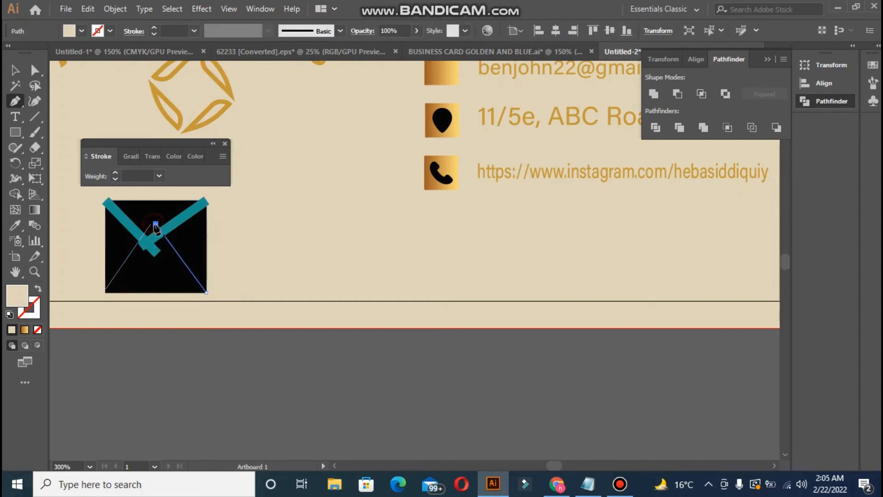
left_click(154, 224)
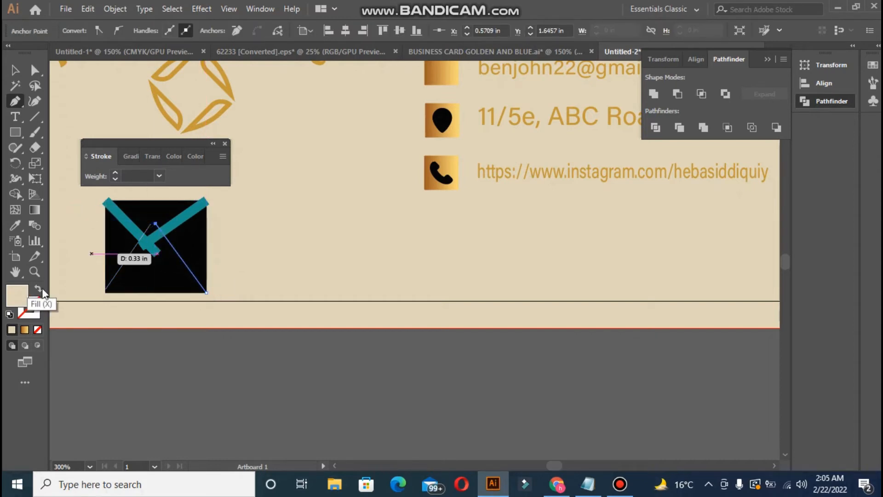
Step: Apply the upper lines' teal 3 pt stroke to both lower diagonal lines with the Eyedropper
left_click(13, 73)
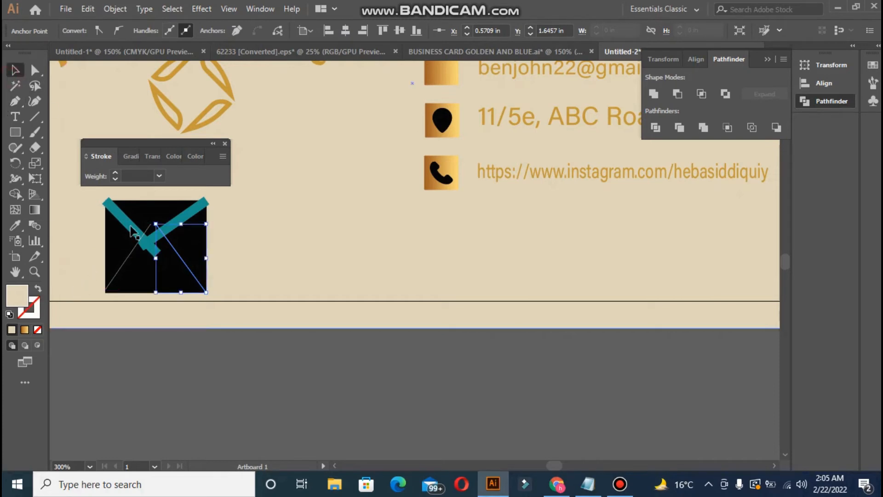
left_click(130, 261)
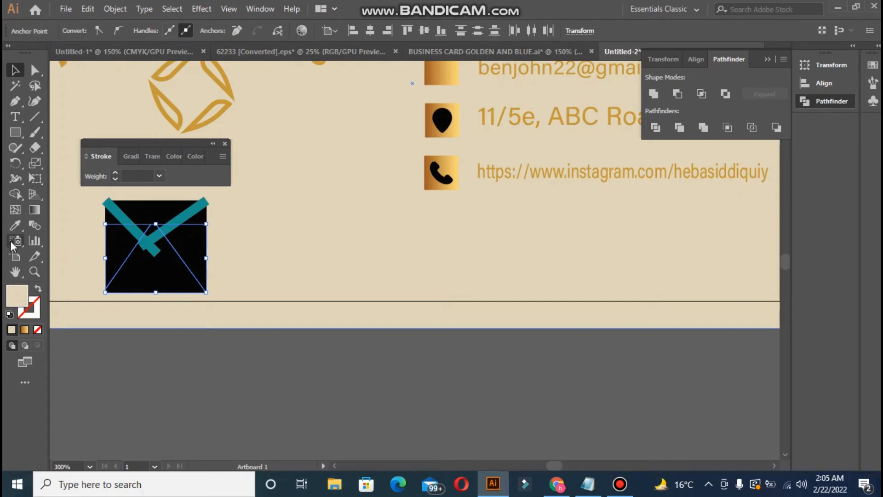
left_click(15, 227)
left_click(142, 230)
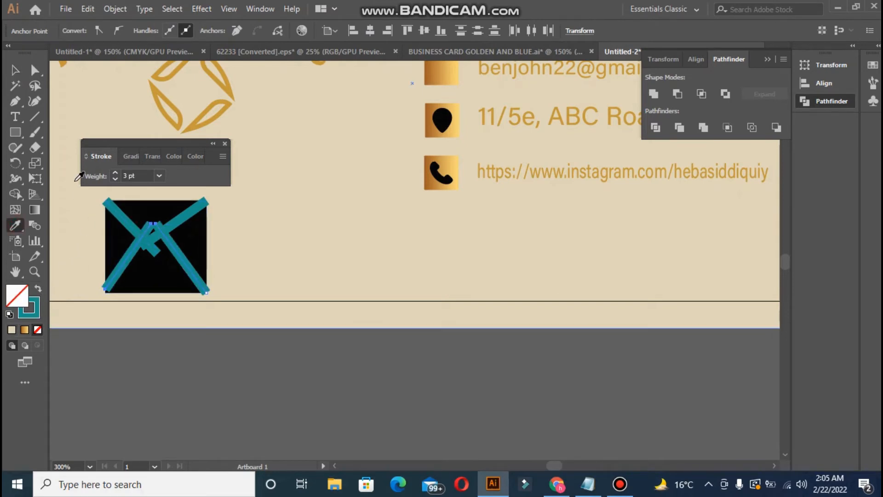
left_click(16, 69)
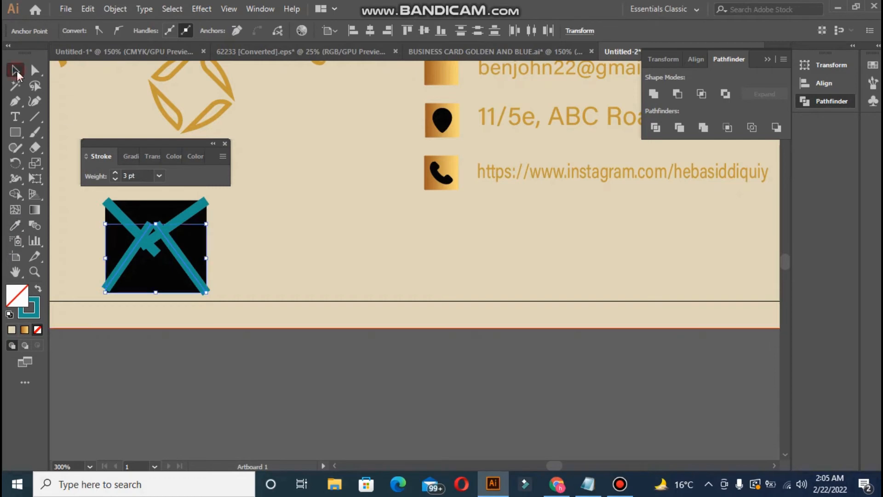
left_click(177, 304)
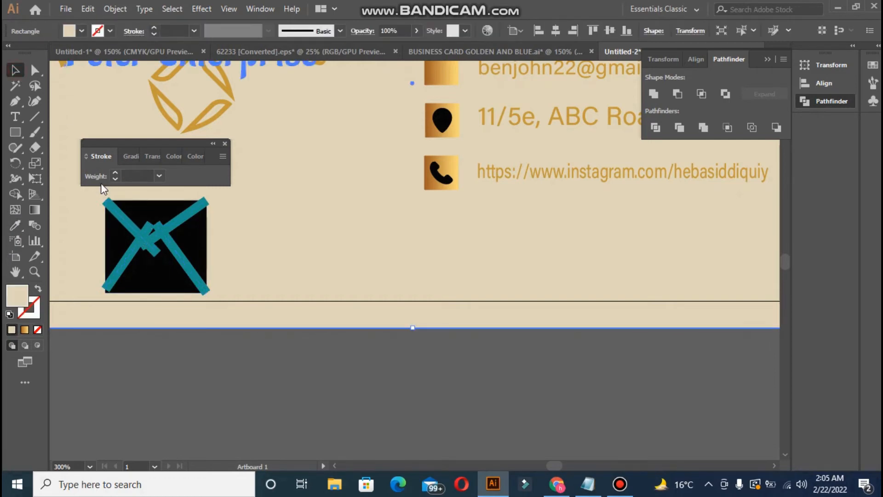
left_click_drag(87, 189, 108, 198)
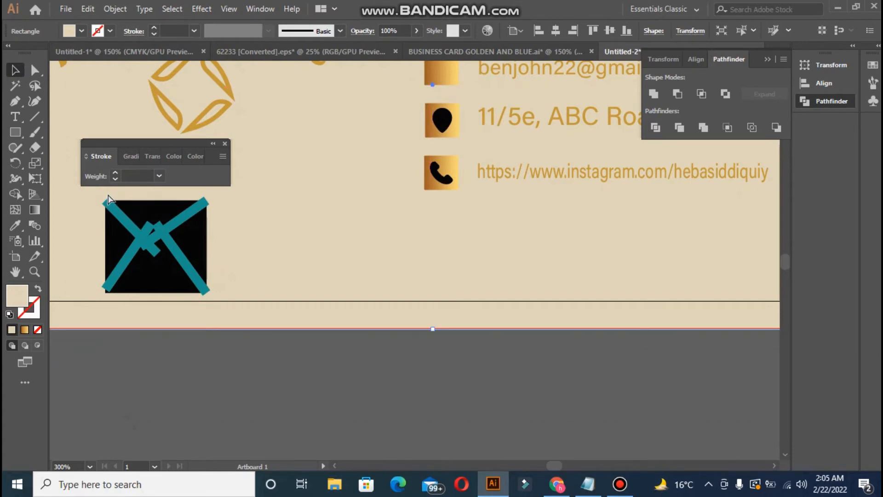
key("ctrl+z")
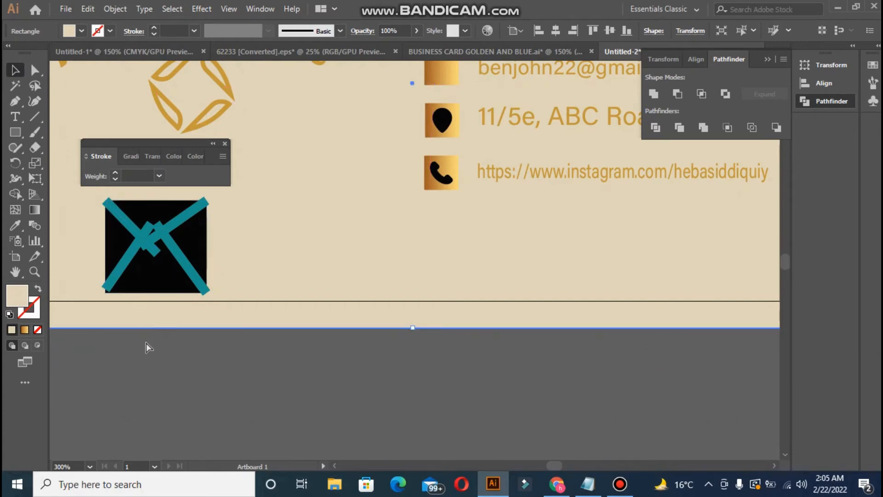
left_click(146, 343)
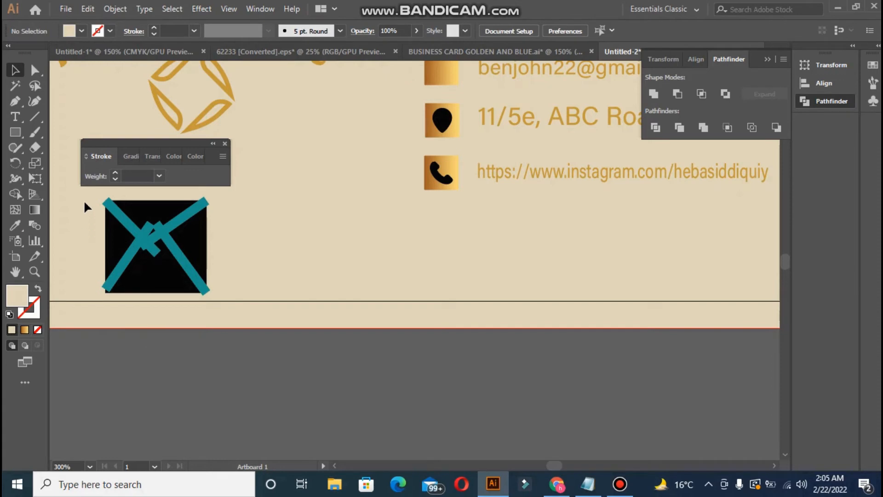
Step: Remove the overlapping teal line ends at the centre of the black rectangle with the Shape Builder tool
left_click_drag(84, 202, 227, 283)
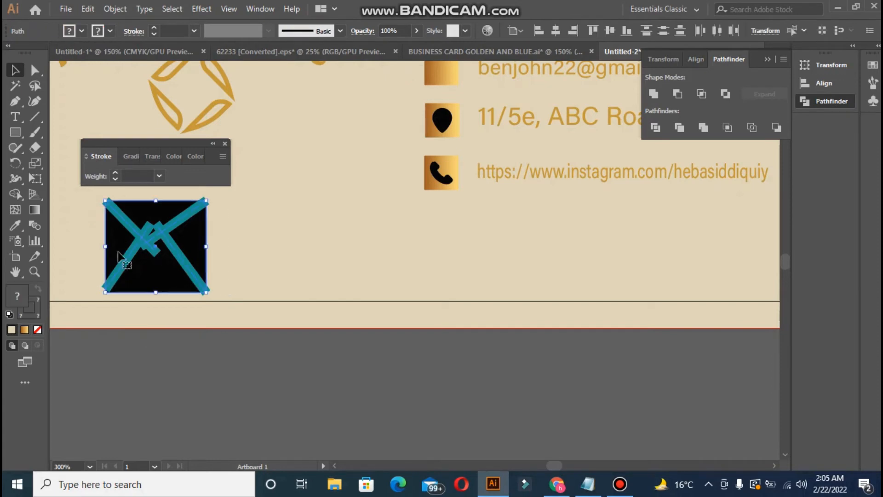
left_click(17, 196)
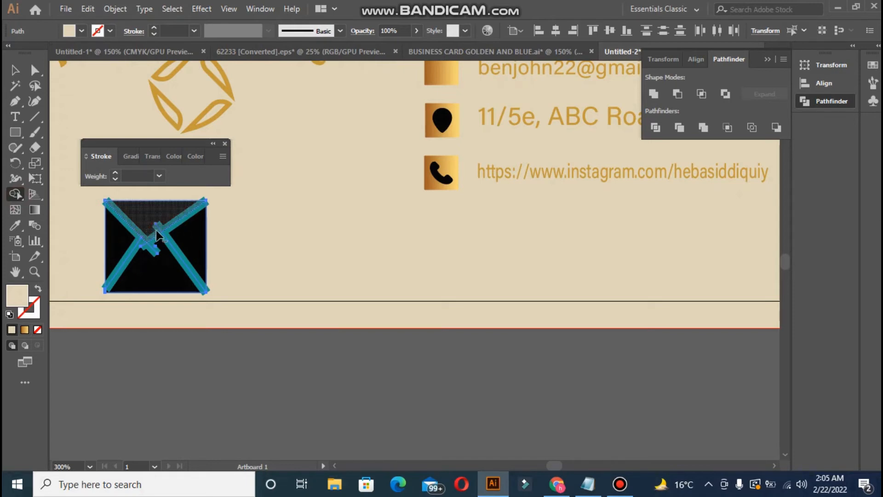
left_click(161, 227, "alt")
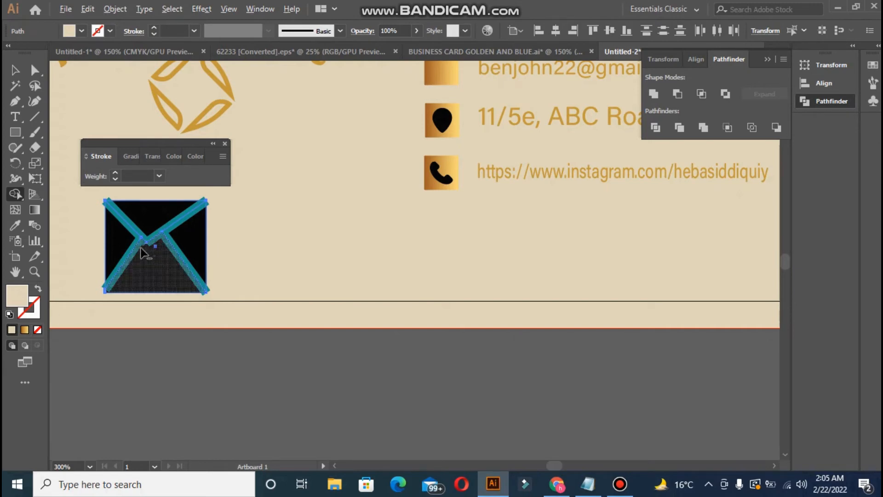
left_click(144, 245, "alt")
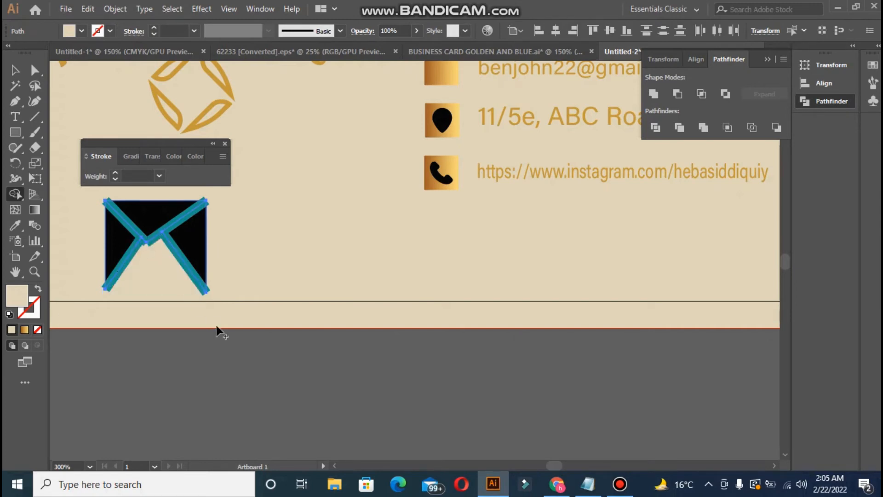
key("ctrl+z")
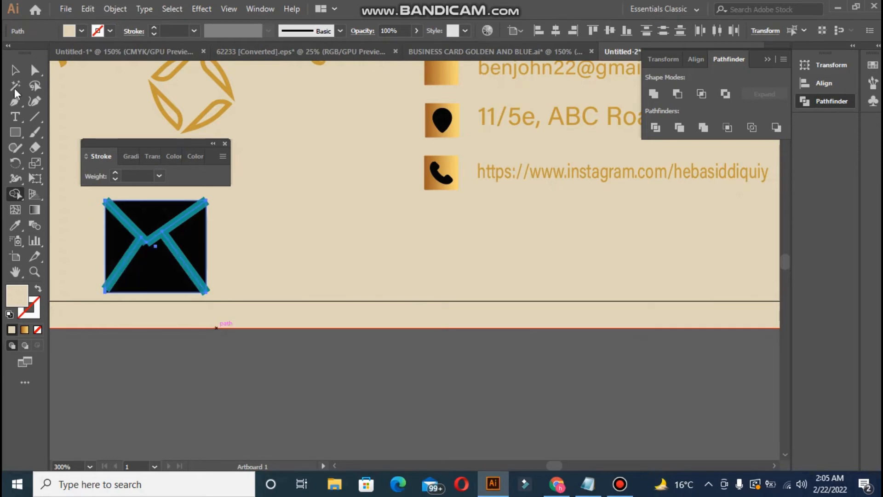
left_click(16, 70)
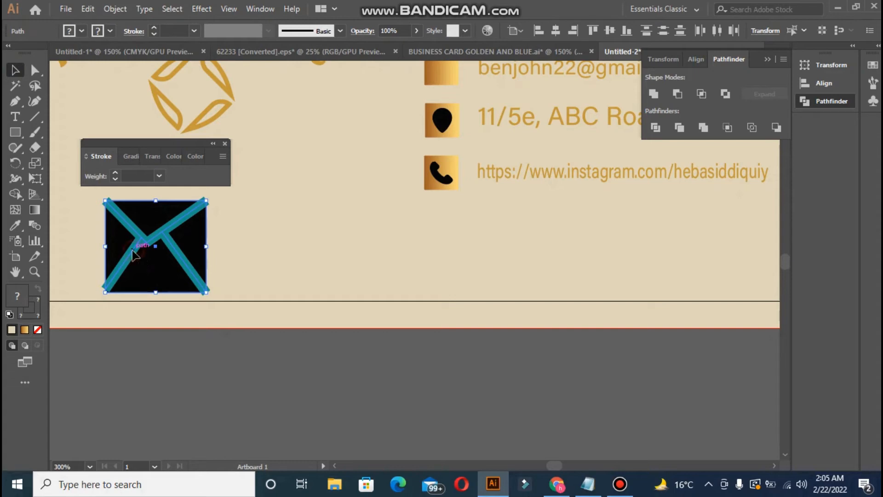
left_click_drag(133, 254, 132, 254)
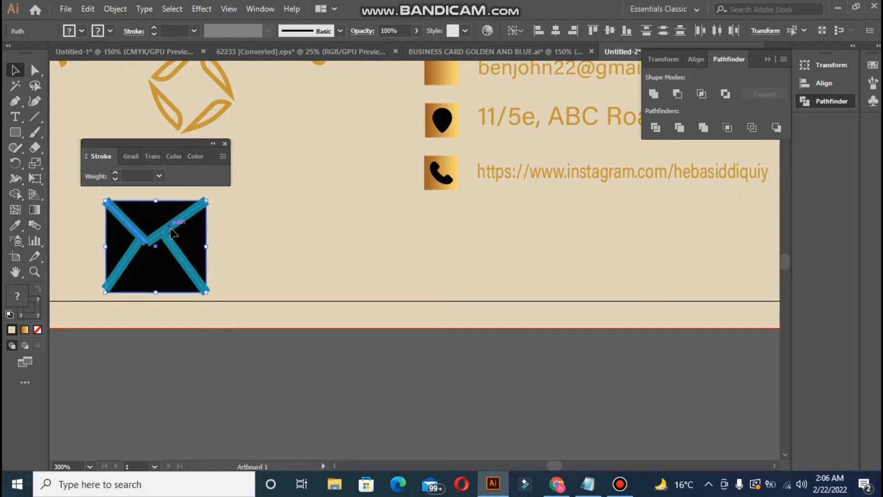
left_click(217, 366)
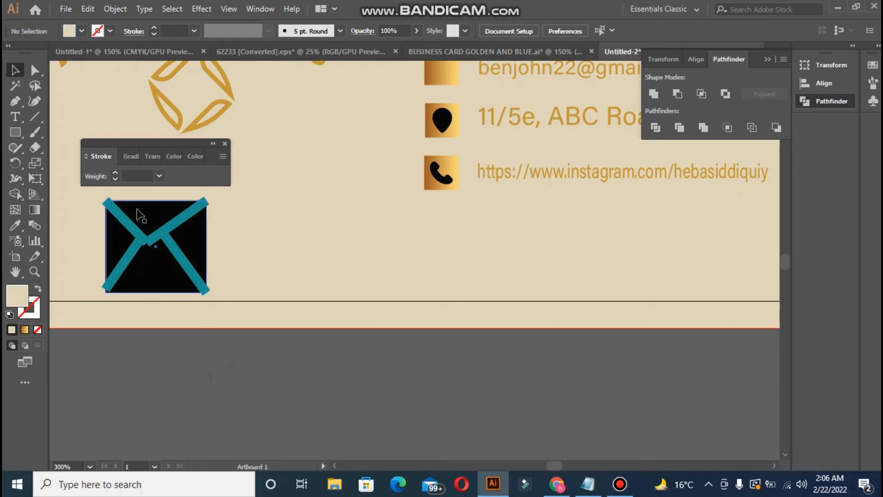
Step: Join the two upper teal lines into a single V-shaped path for the envelope flap
left_click(137, 230)
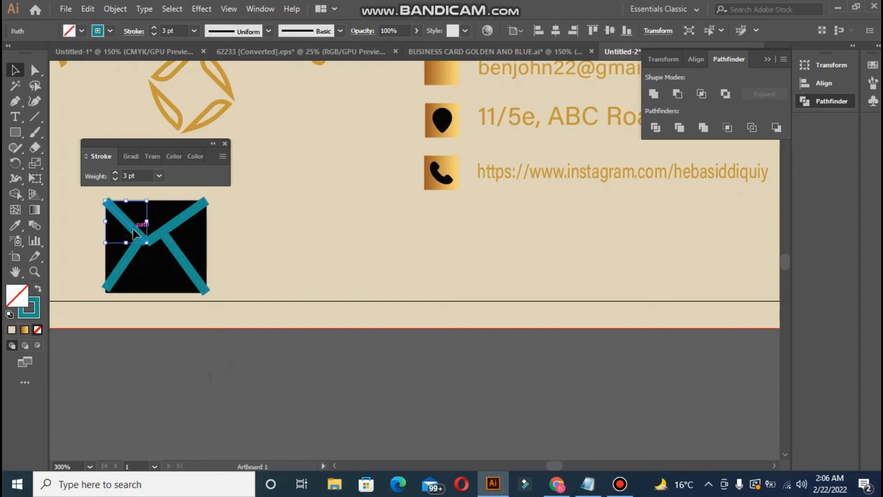
left_click(167, 231, "shift")
right_click(162, 230)
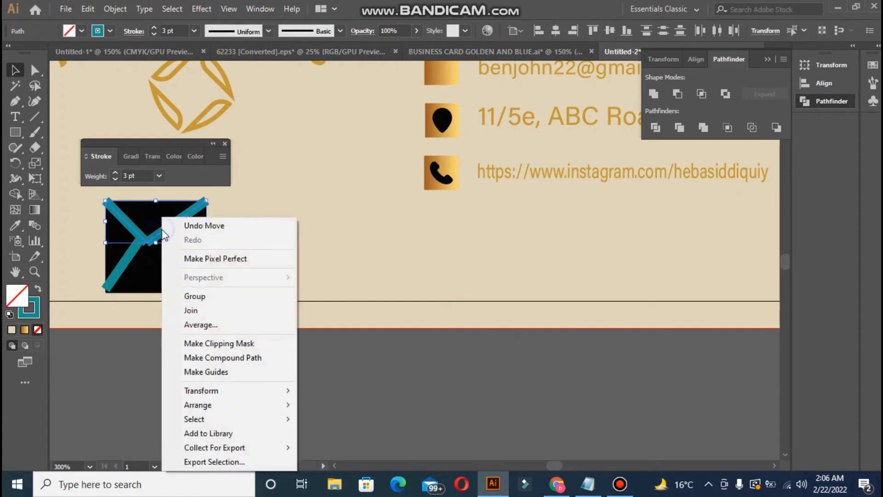
left_click(221, 313)
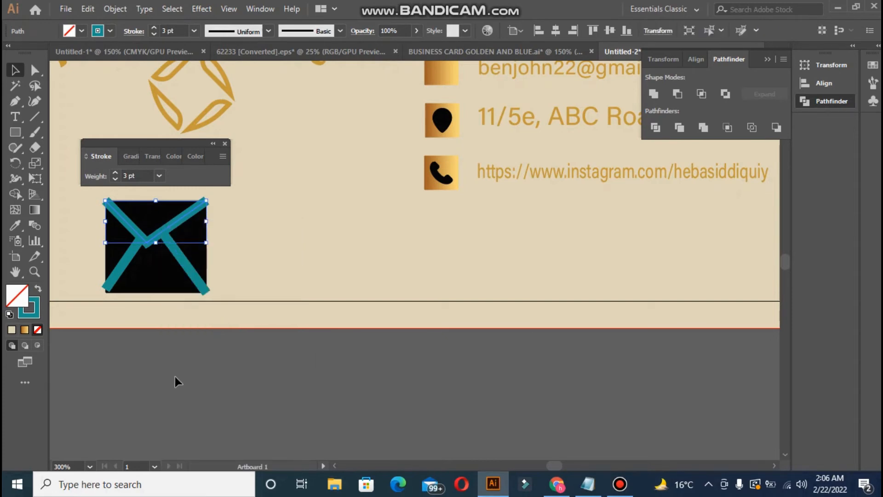
left_click(174, 373)
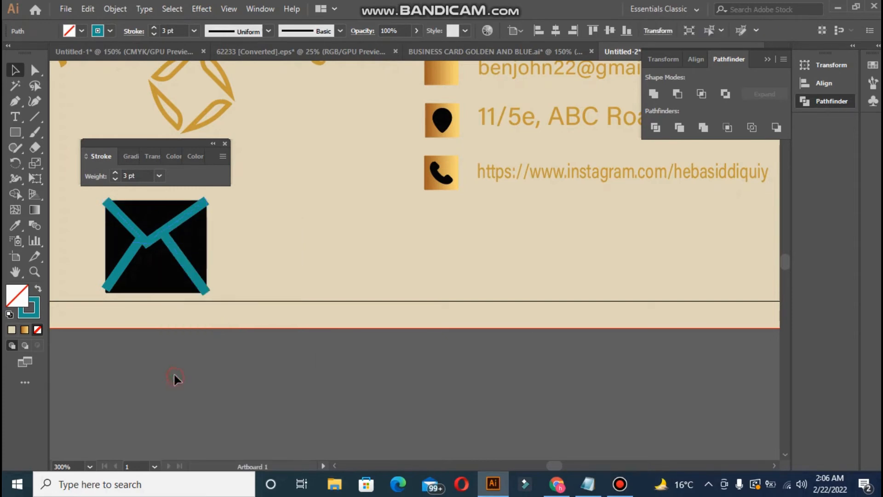
Step: Slightly round all four corners of the black envelope rectangle
left_click(107, 252)
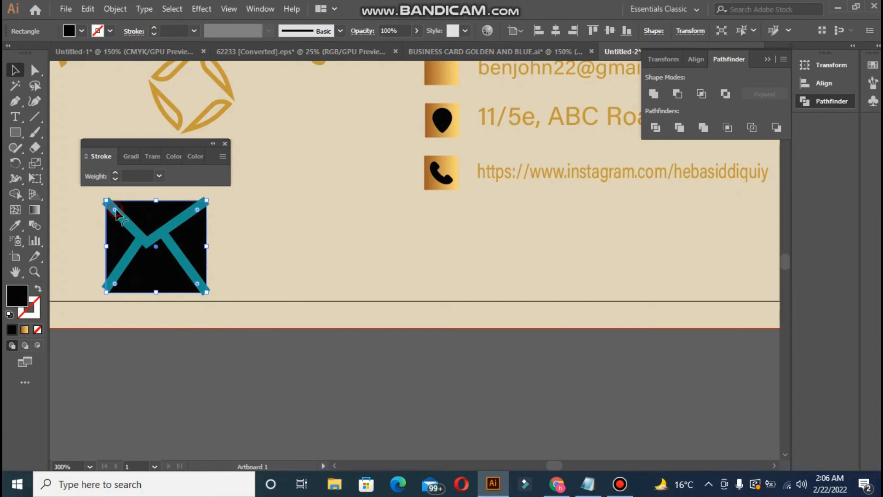
left_click_drag(116, 212, 119, 218)
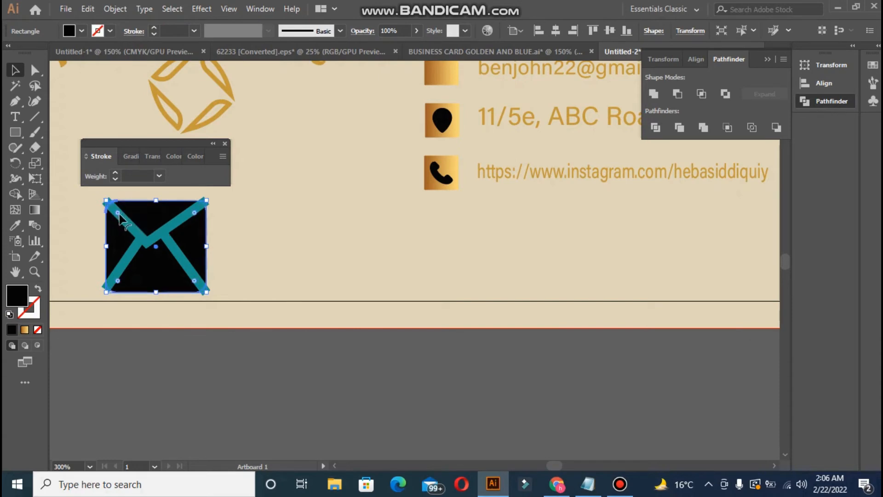
left_click(168, 361)
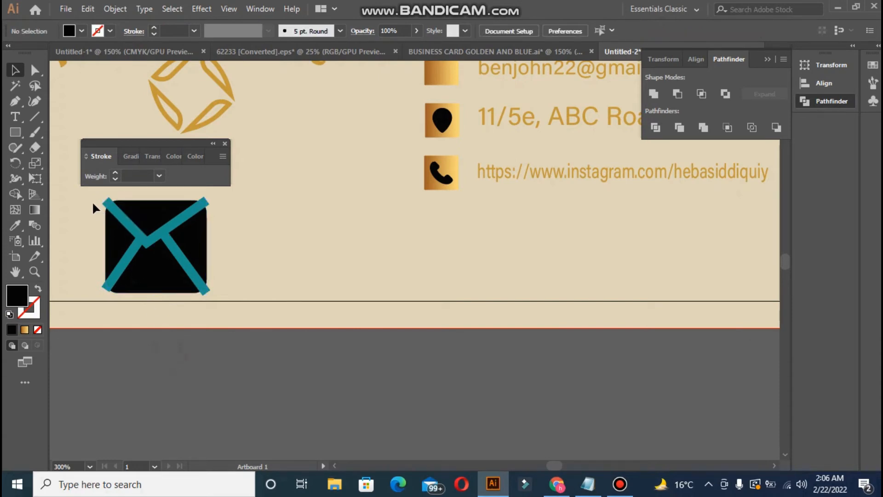
Step: Expand the fill and stroke of the black rectangle and teal lines, and apply Pathfinder Trim to them
left_click_drag(92, 203, 226, 289)
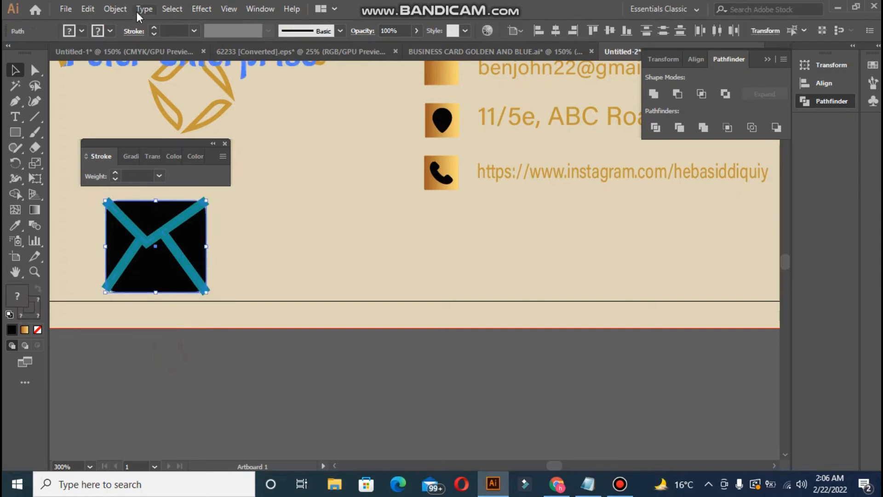
left_click(116, 9)
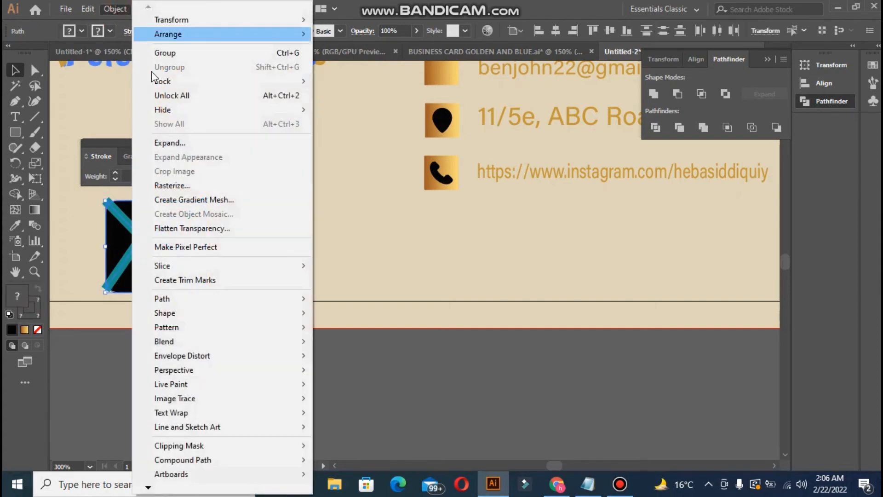
left_click(165, 144)
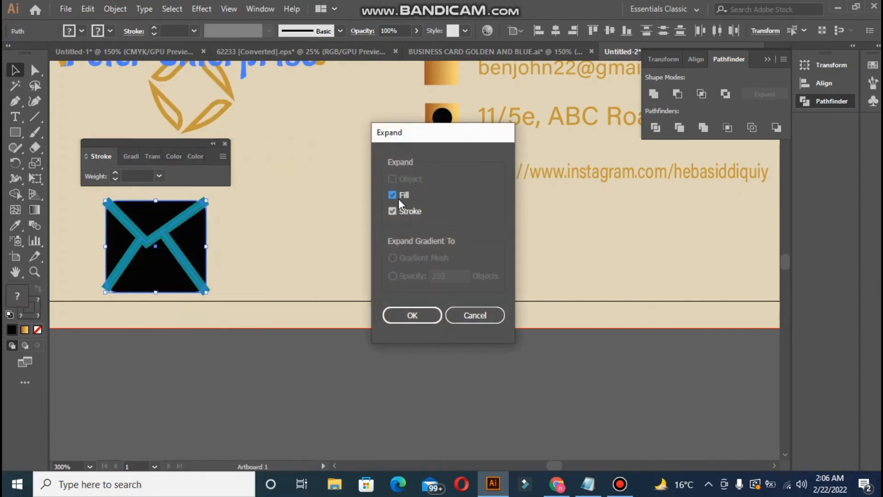
left_click(420, 312)
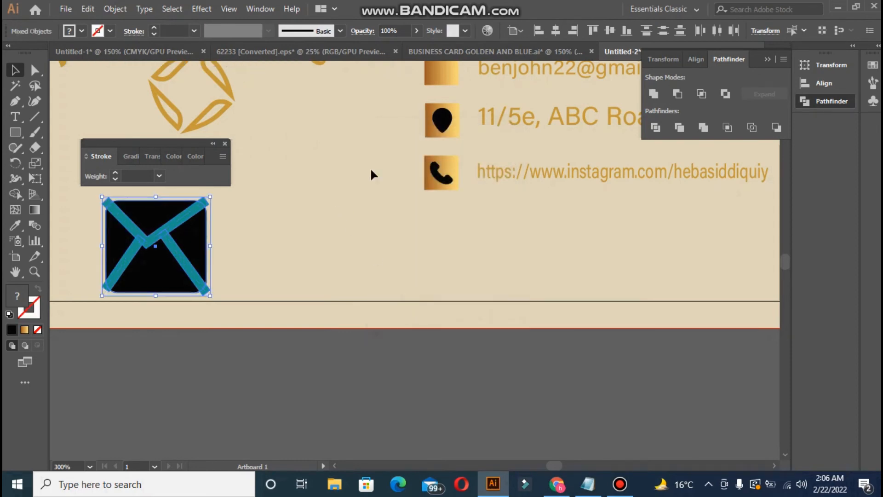
left_click_drag(736, 63, 607, 233)
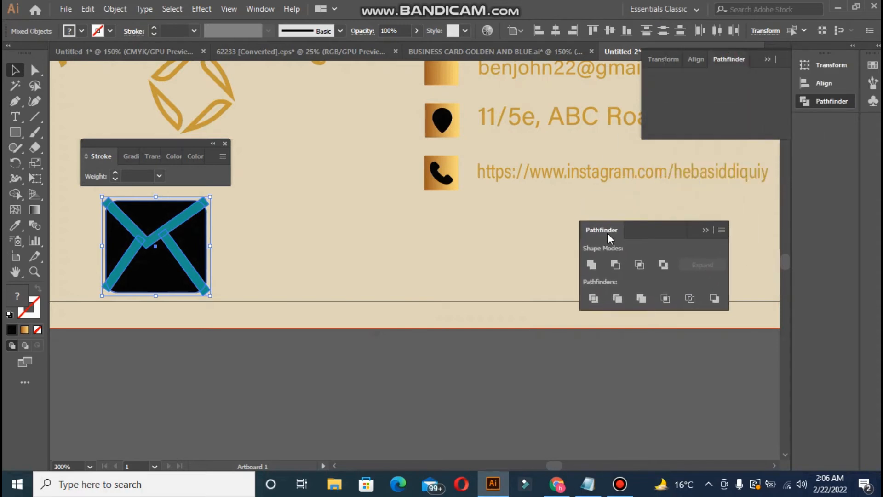
left_click(615, 300)
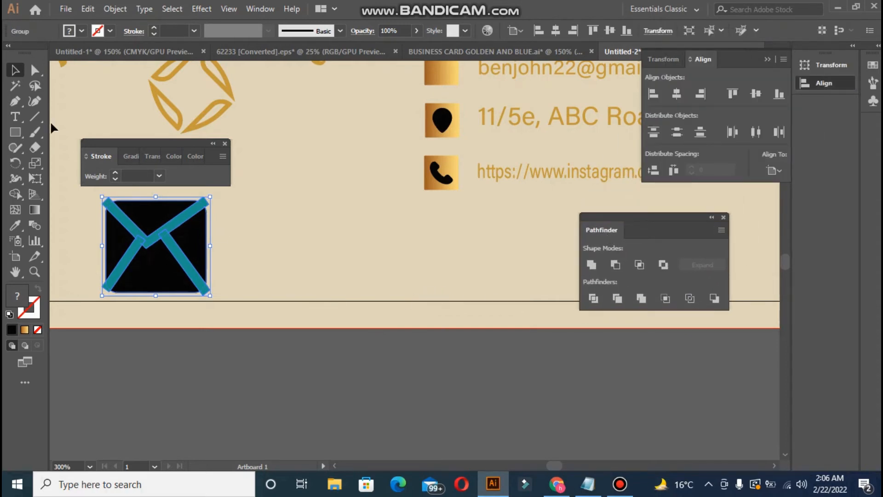
left_click(15, 86)
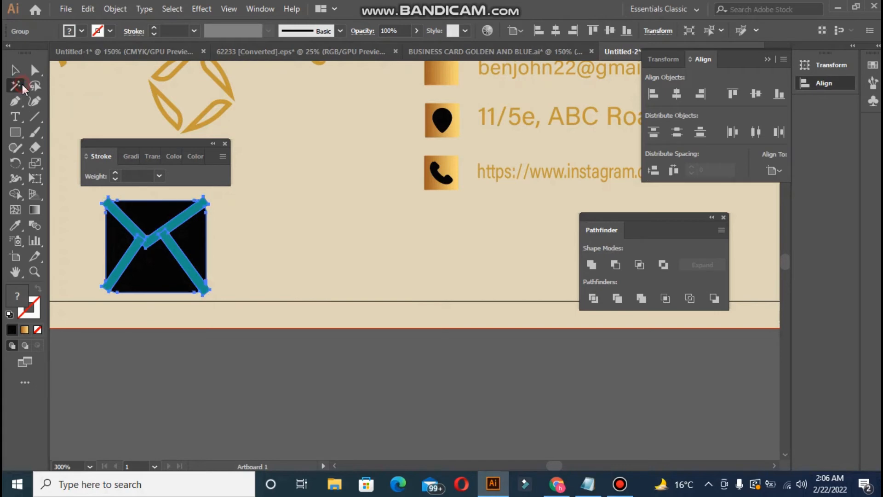
left_click(127, 224)
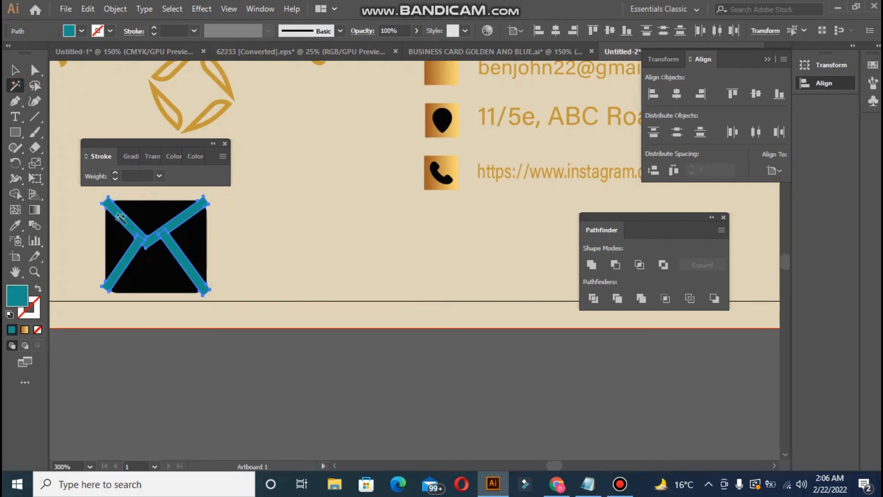
left_click(15, 70)
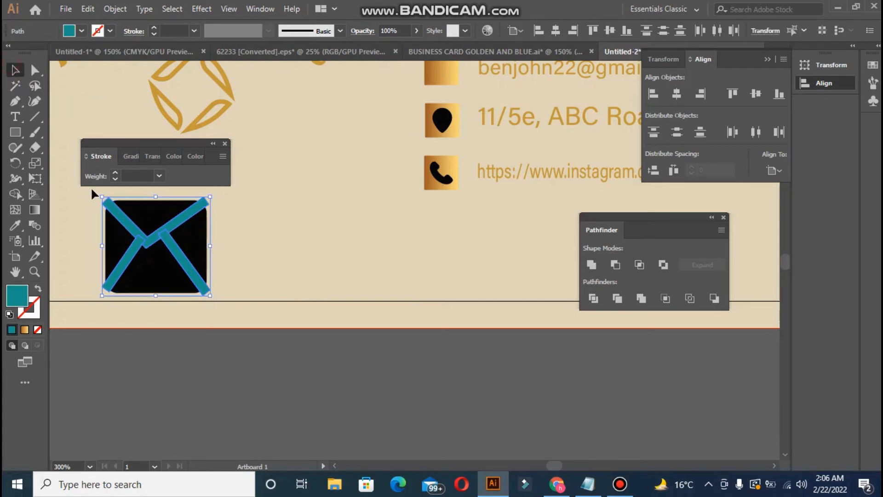
left_click(373, 355)
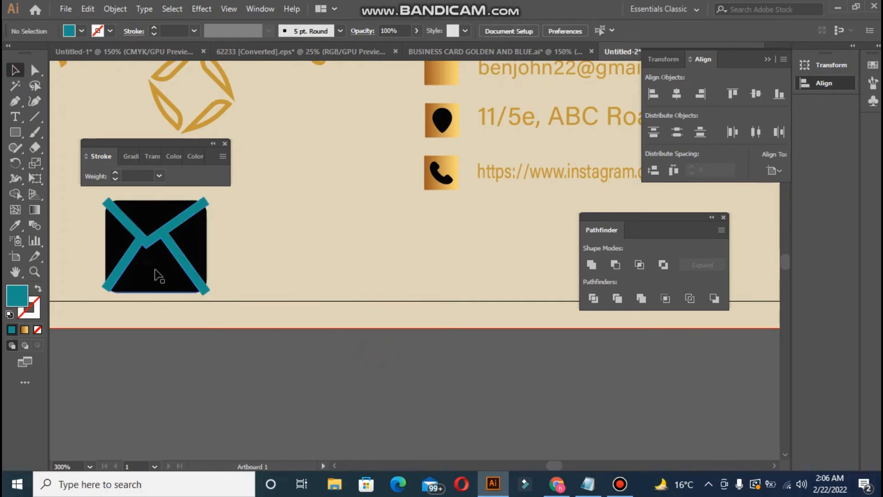
Step: Reapply Pathfinder Trim to the whole envelope, and delete all teal pieces using a Magic Wand selection
left_click_drag(89, 202, 256, 326)
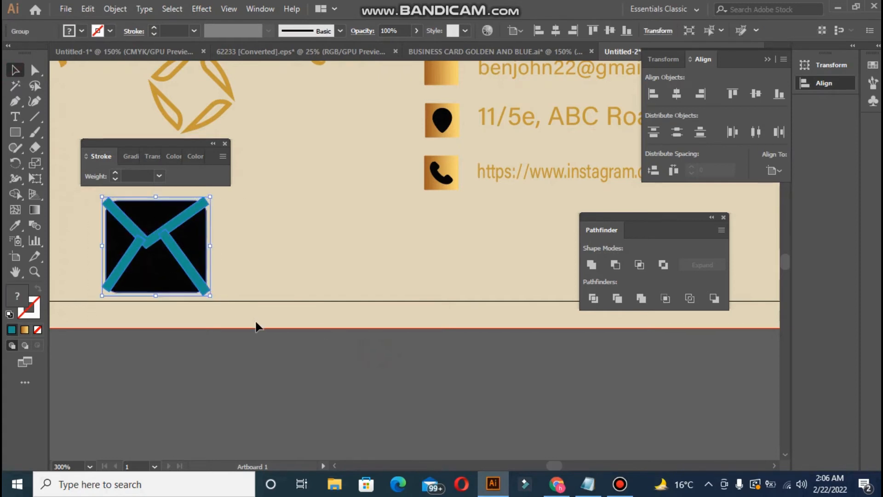
left_click(618, 299)
left_click(15, 86)
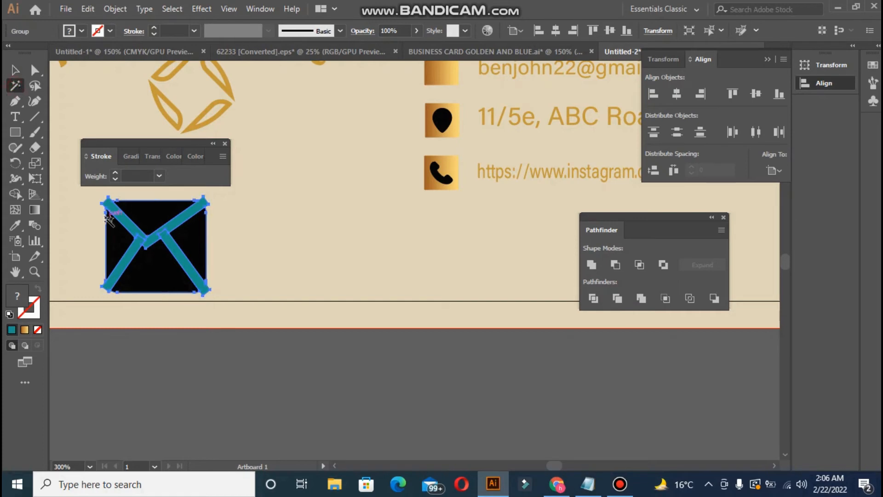
left_click(125, 224)
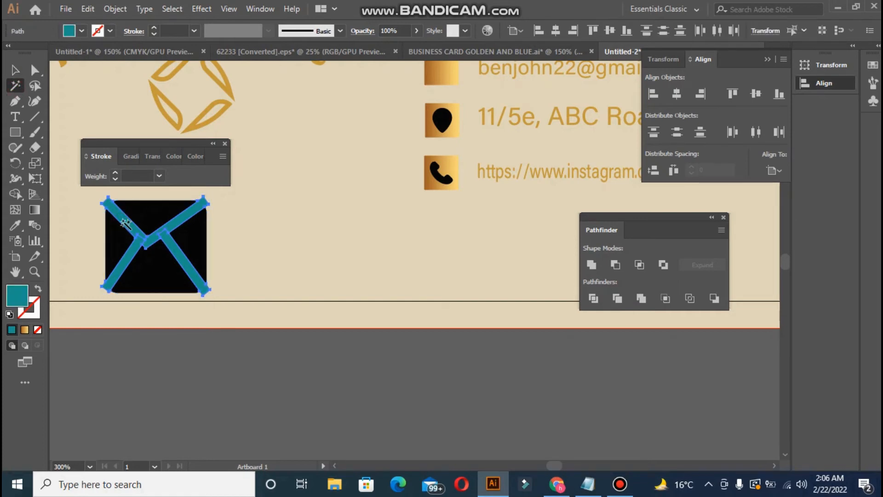
key("Delete")
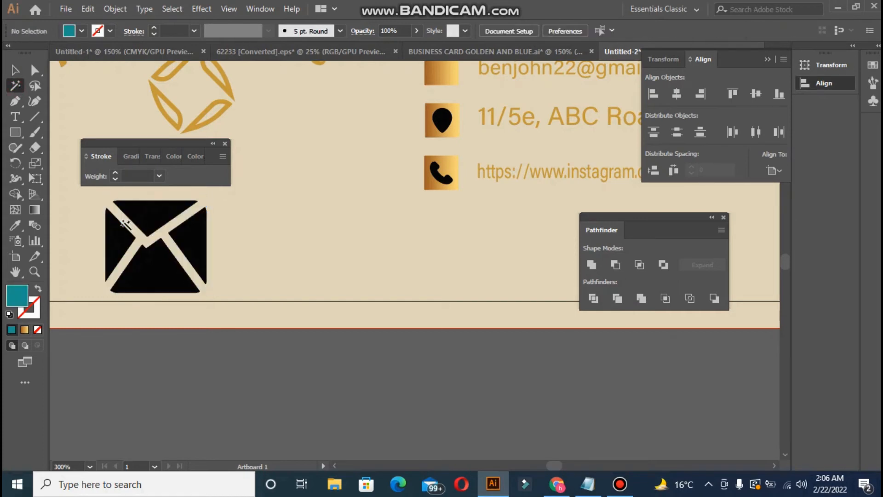
Step: Scale the whole black envelope down to about a quarter of its size and place it on the gradient square beside the e-mail address
left_click(15, 70)
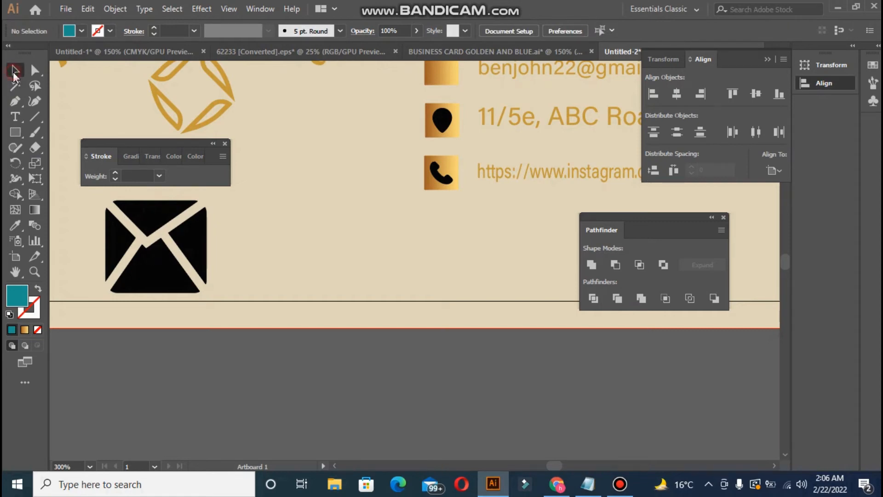
left_click_drag(85, 203, 230, 284)
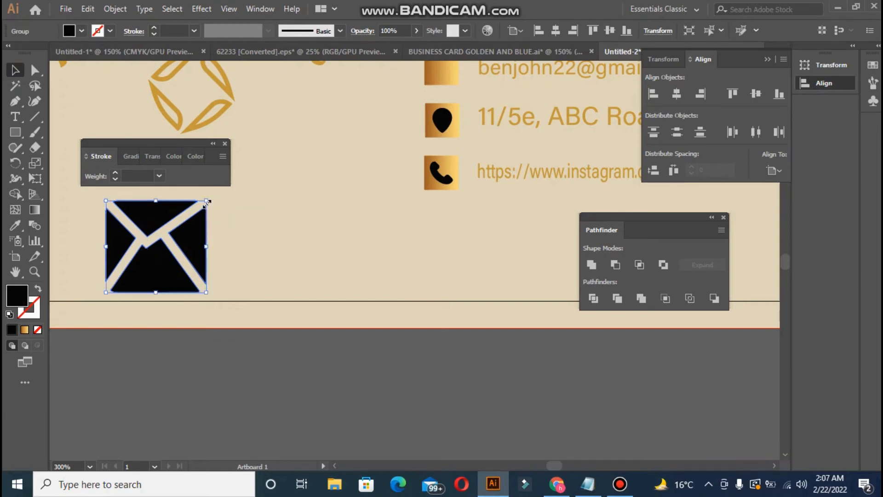
left_click_drag(208, 200, 154, 270)
left_click(118, 371)
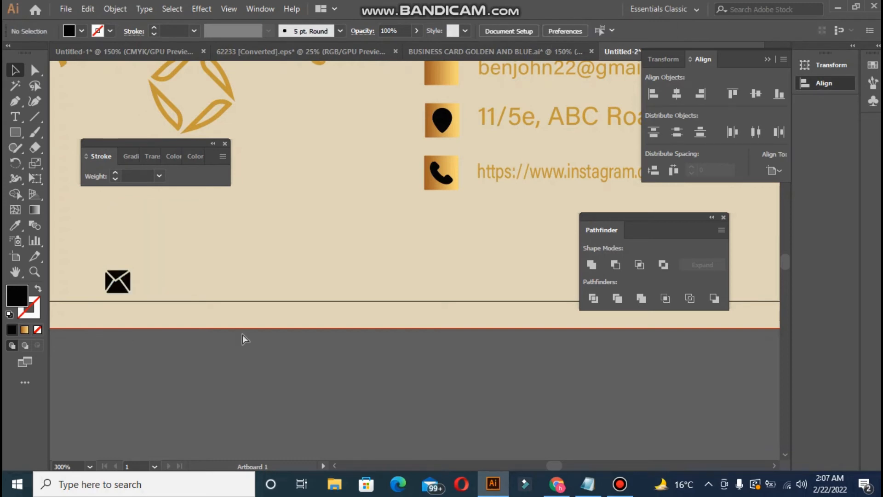
key("ctrl+0")
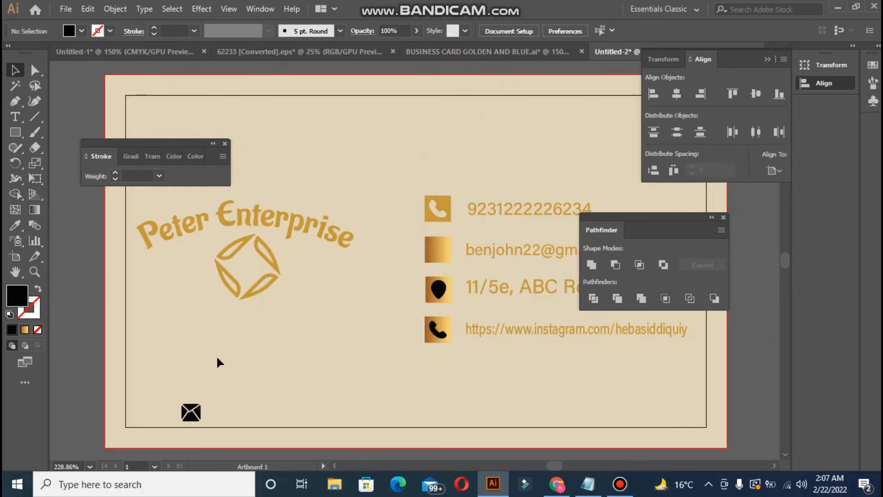
left_click_drag(166, 396, 206, 426)
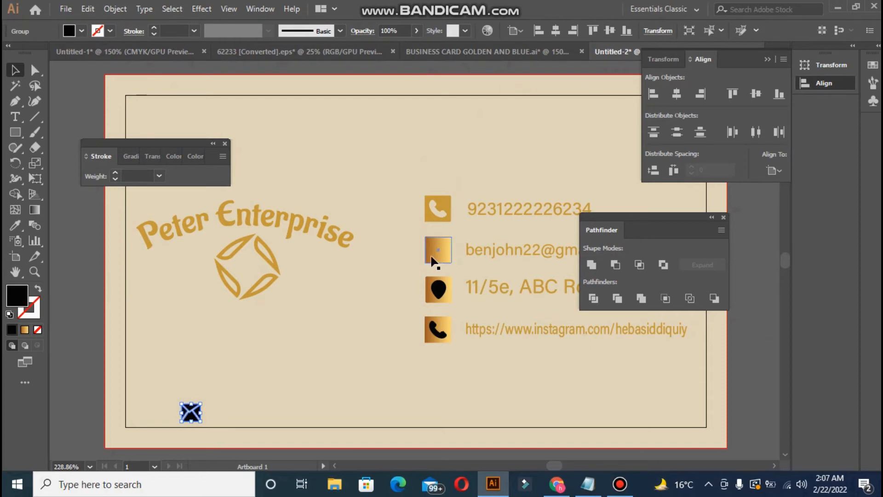
left_click_drag(194, 419, 434, 250)
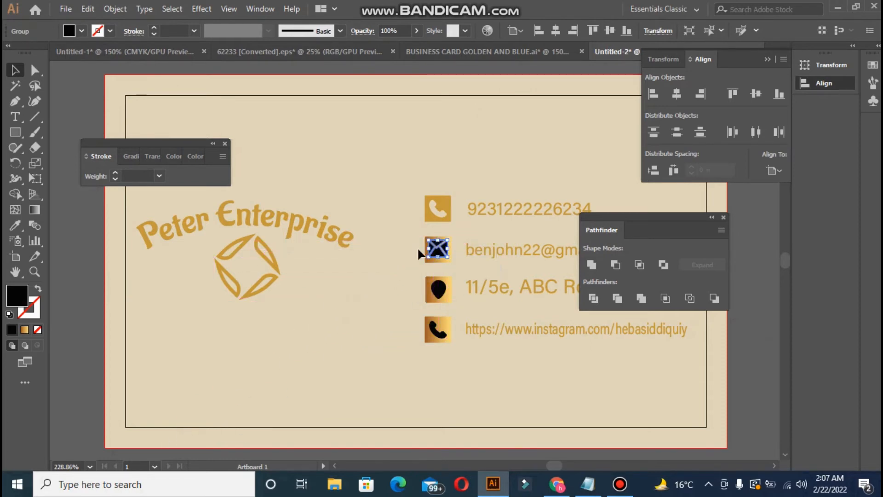
Step: Recolour the envelope icon with the card's cream background colour using the Eyedropper
left_click(17, 226)
left_click(223, 318)
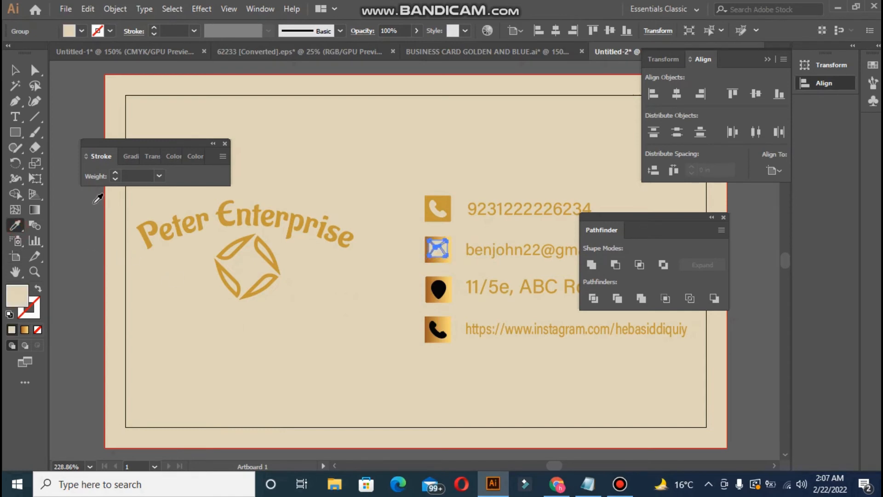
left_click(16, 70)
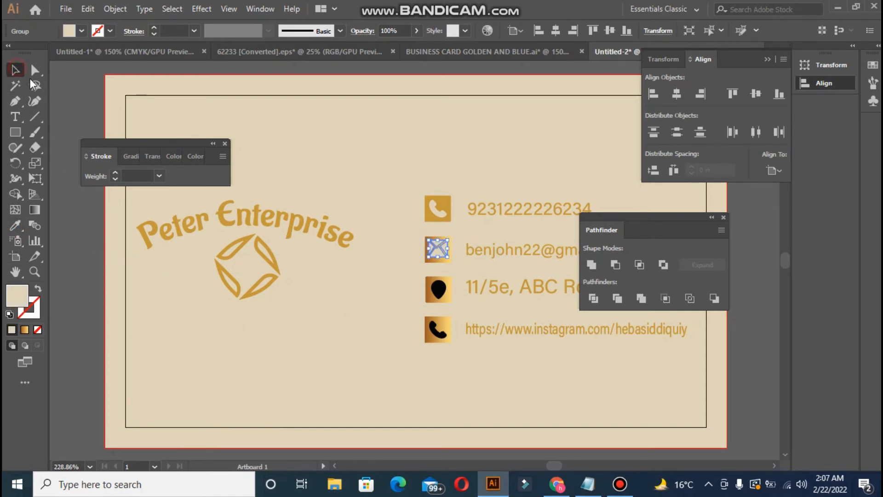
left_click(73, 138)
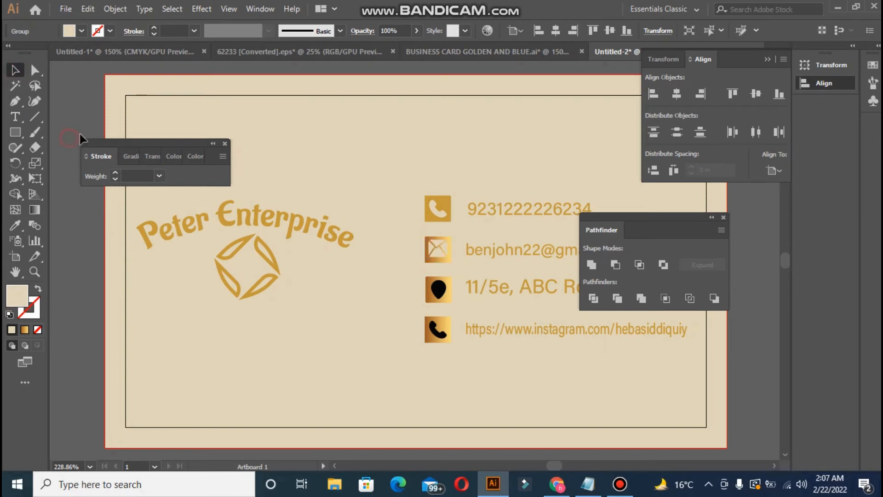
Step: Recolour the square behind the envelope with the flat gold sampled from the top phone icon's square
left_click(448, 261)
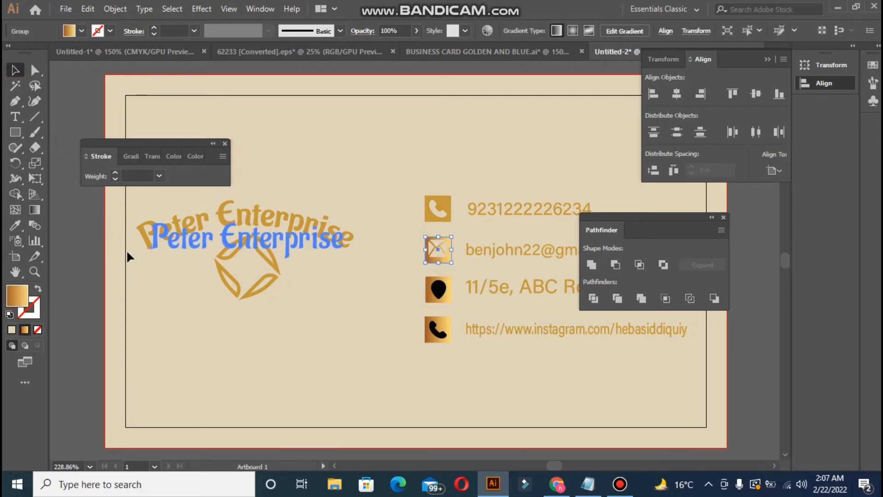
left_click(16, 225)
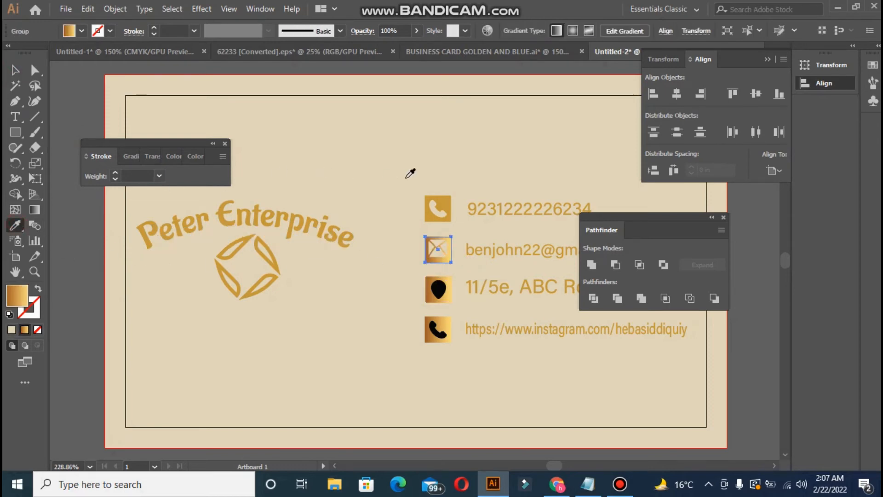
left_click(448, 201)
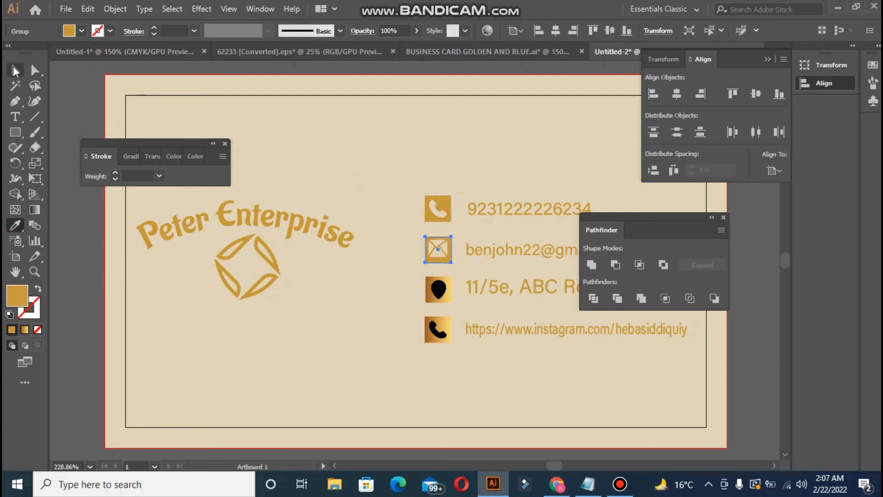
left_click(16, 72)
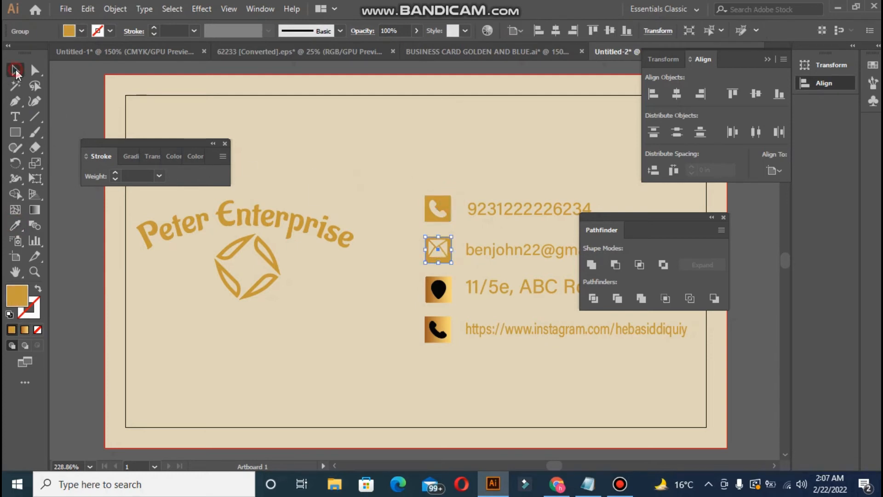
Step: Centre the envelope horizontally and vertically on its gold square, using the square as the alignment key object
left_click(441, 254)
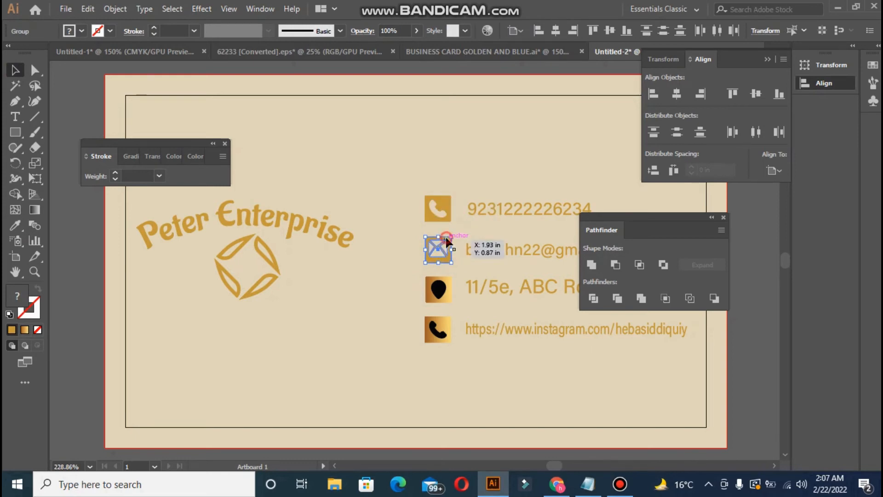
left_click(443, 248)
left_click(418, 180)
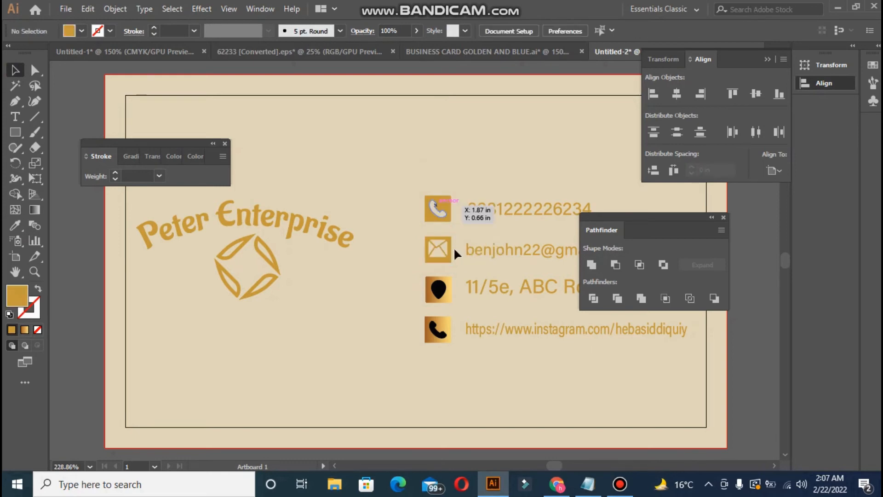
left_click(441, 250)
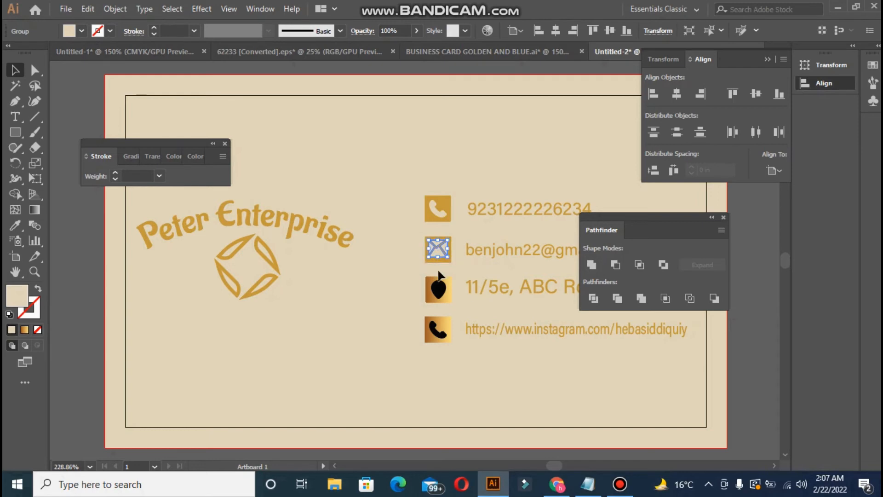
left_click(393, 109)
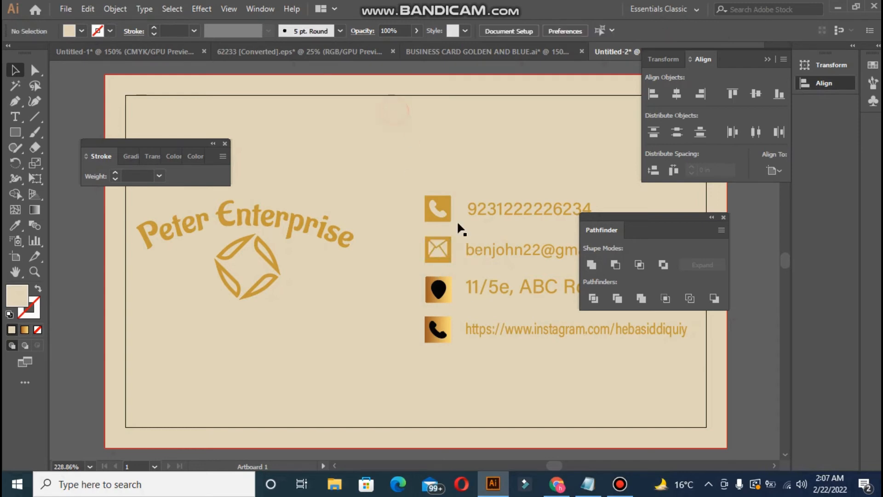
left_click(440, 262)
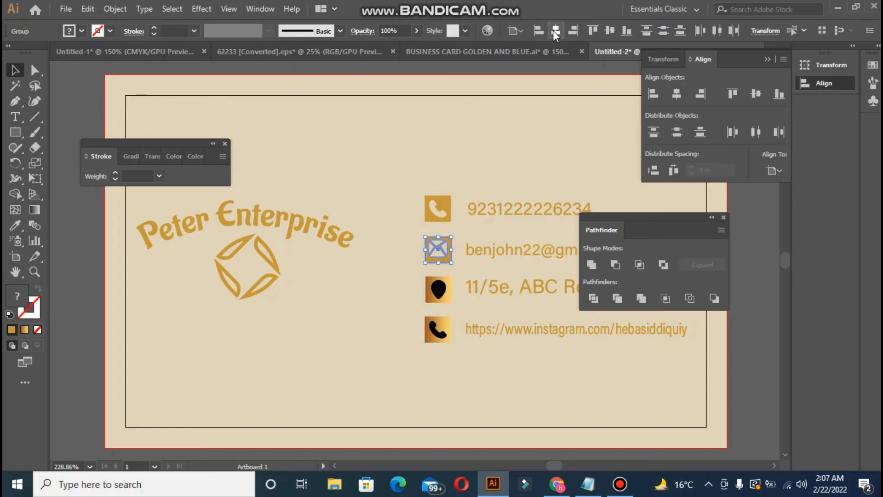
left_click(443, 236)
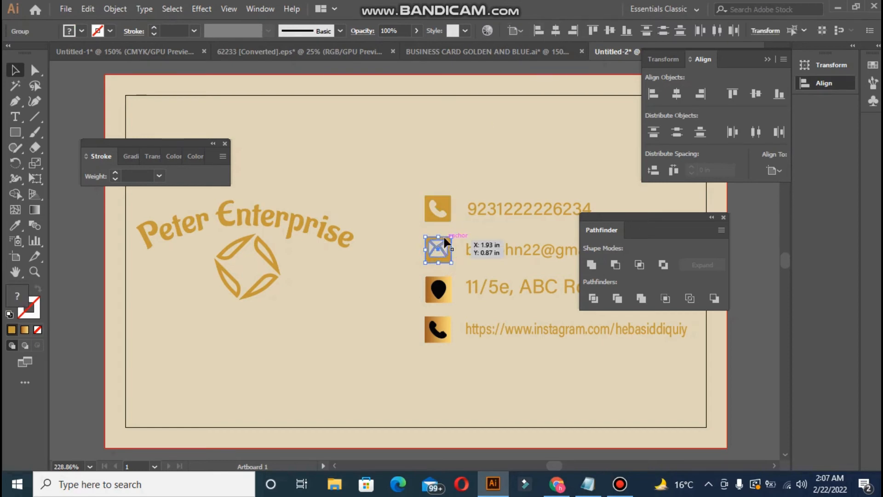
left_click(444, 264)
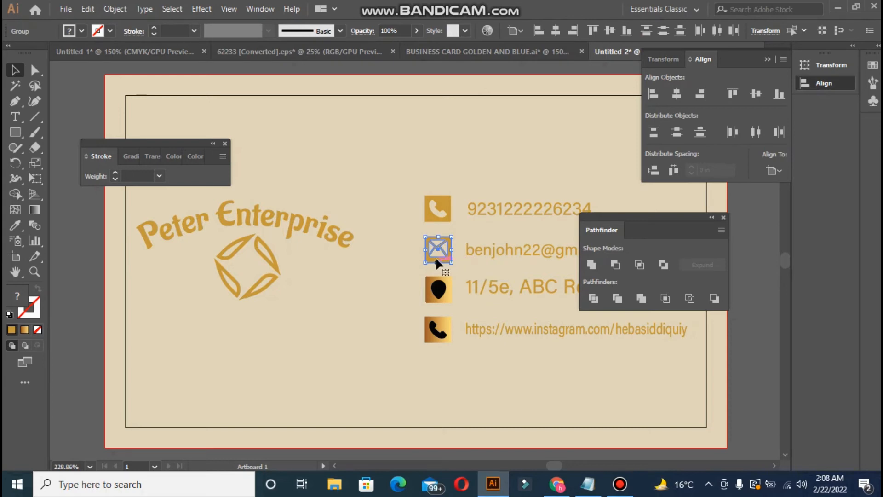
left_click(432, 260)
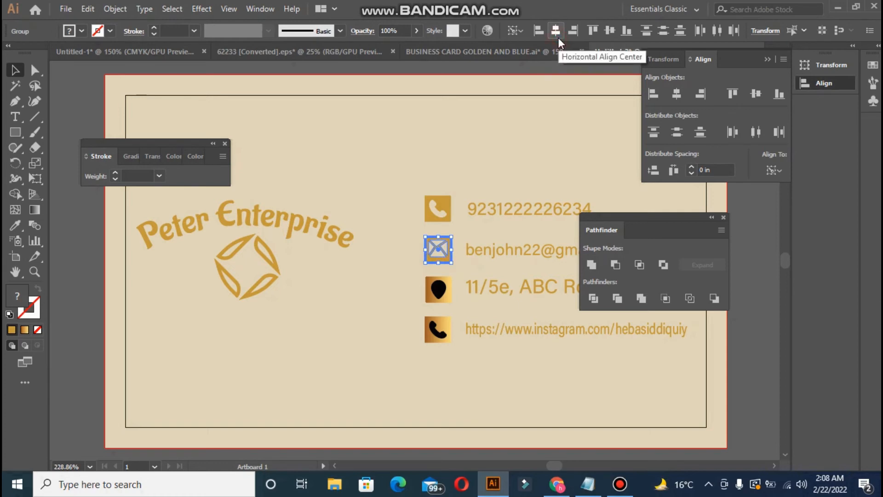
left_click(609, 33)
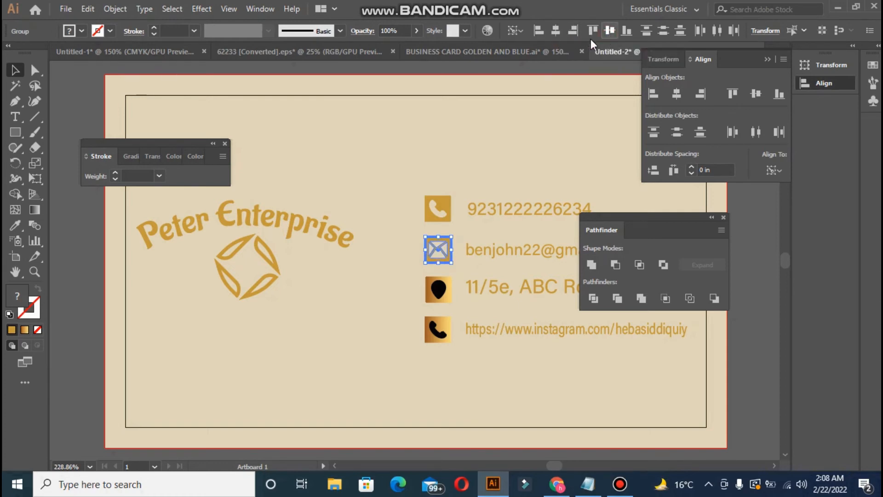
left_click(244, 76)
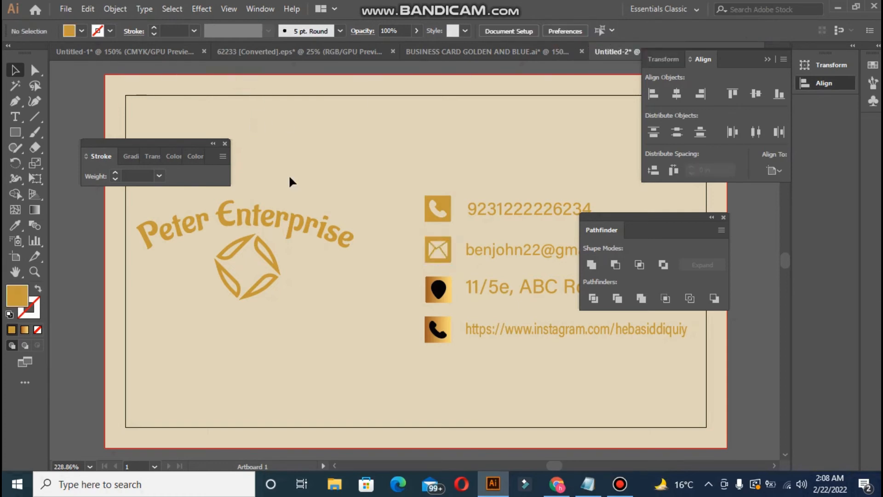
Step: Ungroup the location pin icon and the lowest phone icon from their gradient squares
left_click(442, 302)
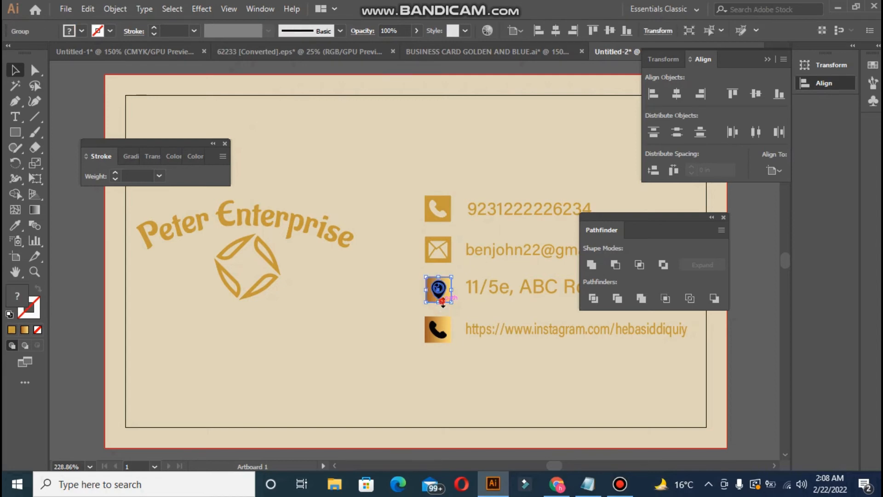
right_click(441, 301)
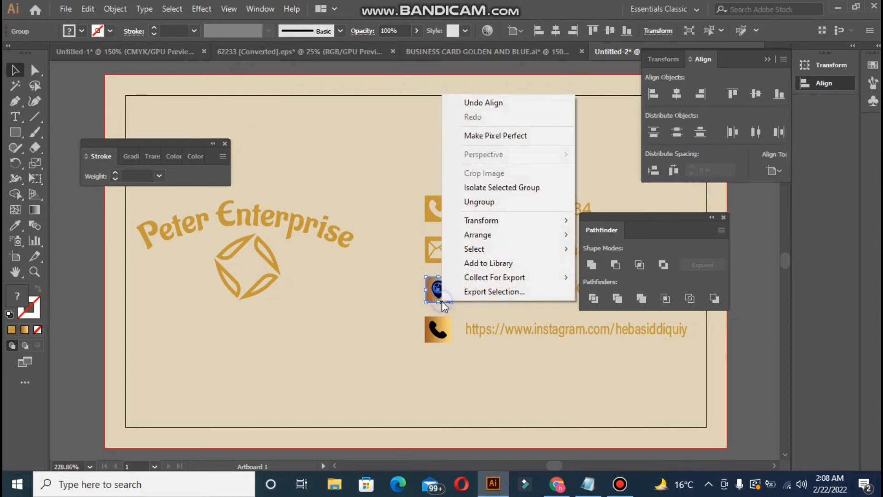
left_click(500, 202)
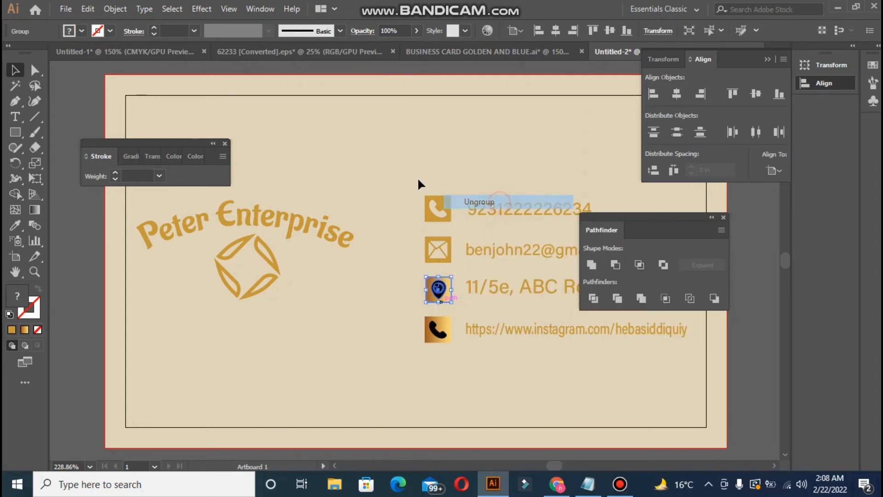
left_click(376, 165)
left_click_drag(444, 342, 439, 346)
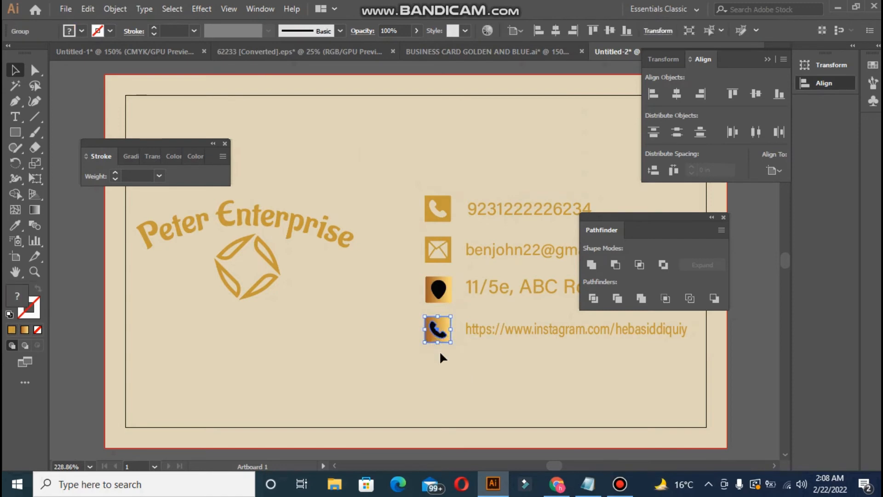
right_click(441, 341)
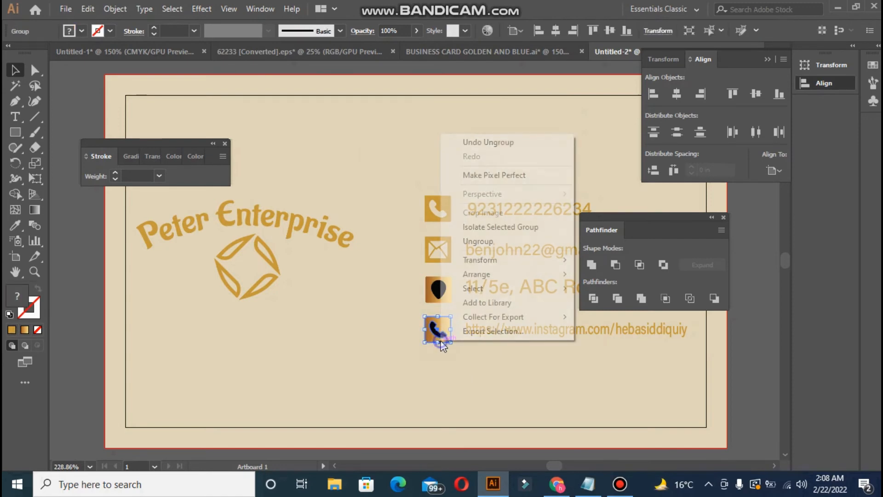
left_click(492, 247)
left_click(346, 354)
Step: Recolour the black phone symbol beside the Instagram link with the card's cream background colour
left_click_drag(444, 331, 439, 337)
left_click(15, 226)
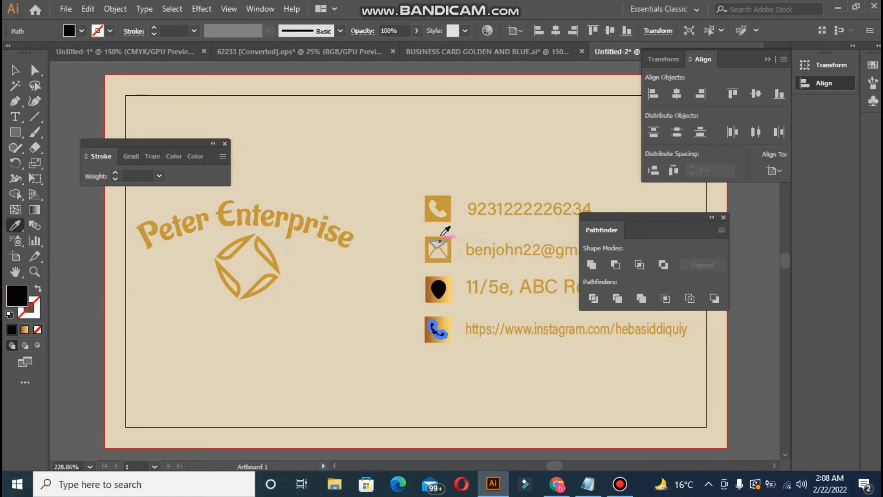
left_click(444, 204)
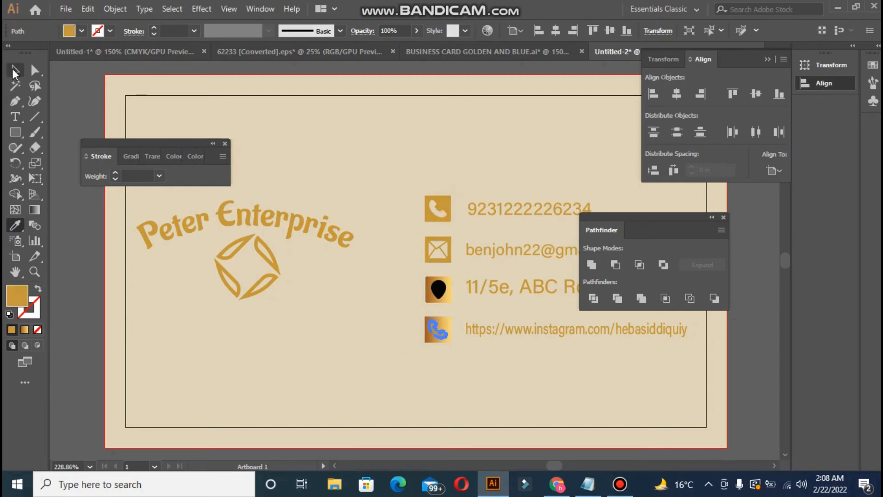
left_click(252, 95)
left_click(23, 69)
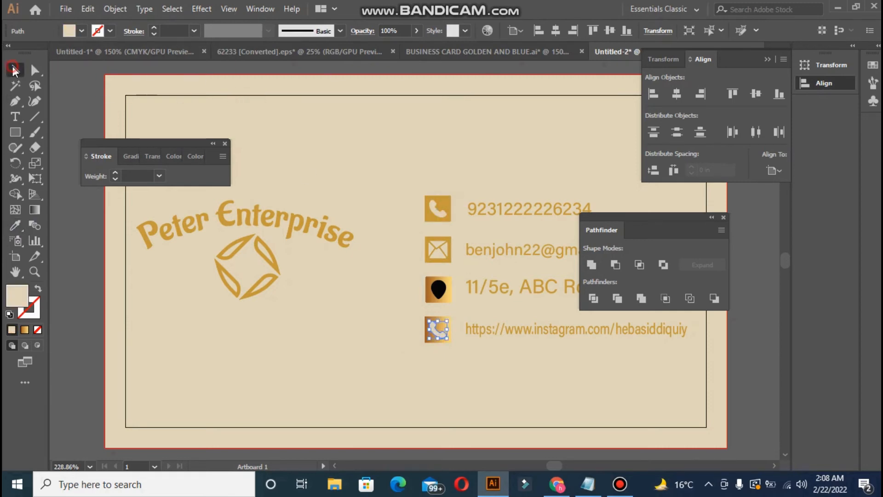
left_click(287, 184)
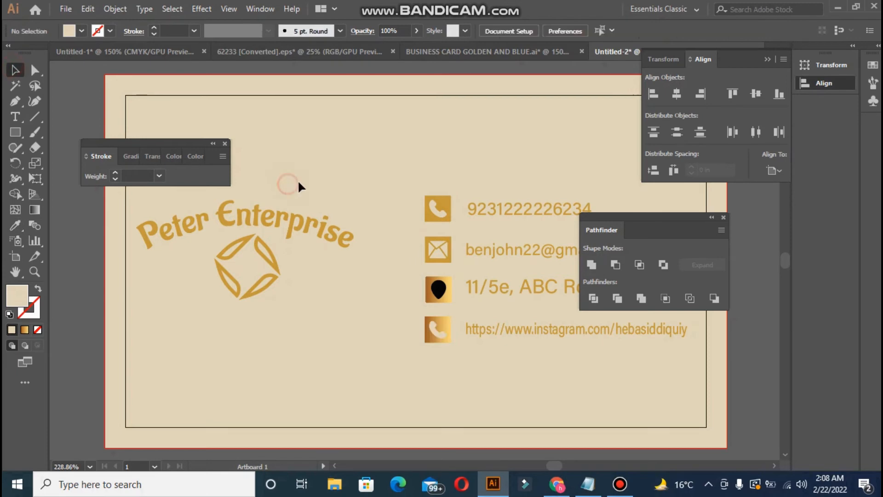
Step: Recolour the square behind the lowest phone symbol with the flat gold of the top phone icon's square
left_click(451, 328)
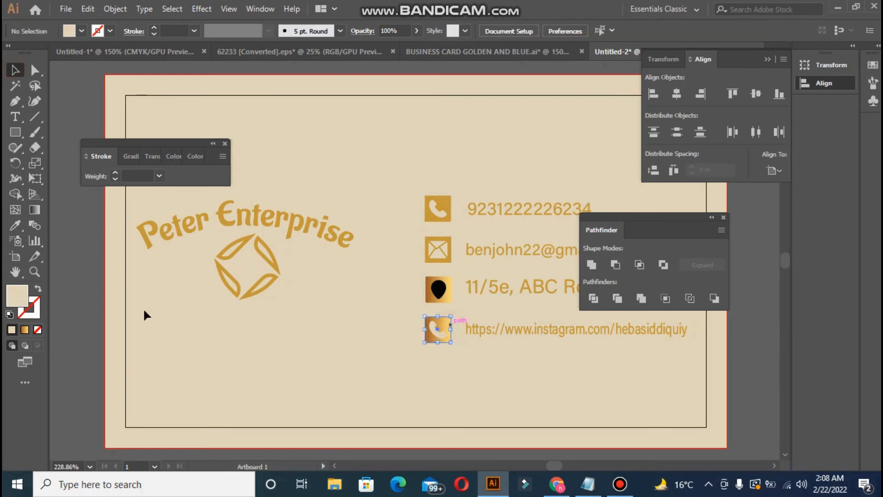
left_click(16, 225)
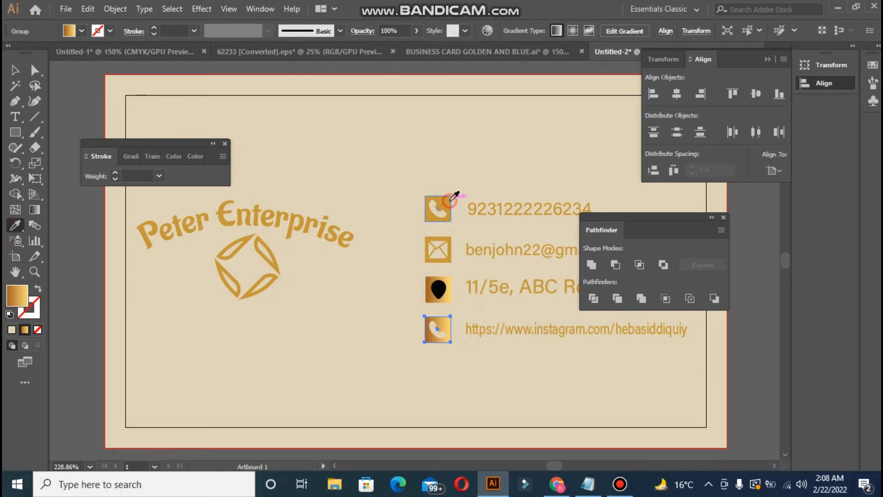
left_click(451, 199)
left_click(14, 70)
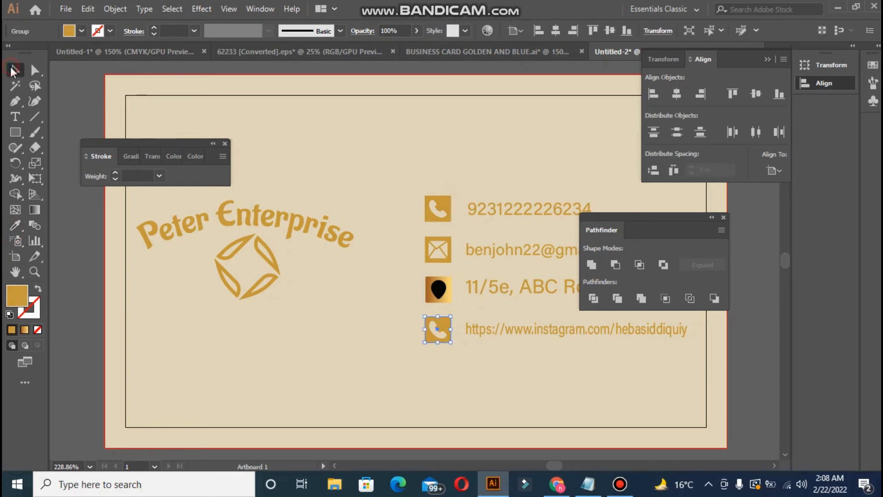
Step: Recolour the black location pin symbol beside the address with the card's cream background colour
left_click(264, 314)
left_click(439, 290)
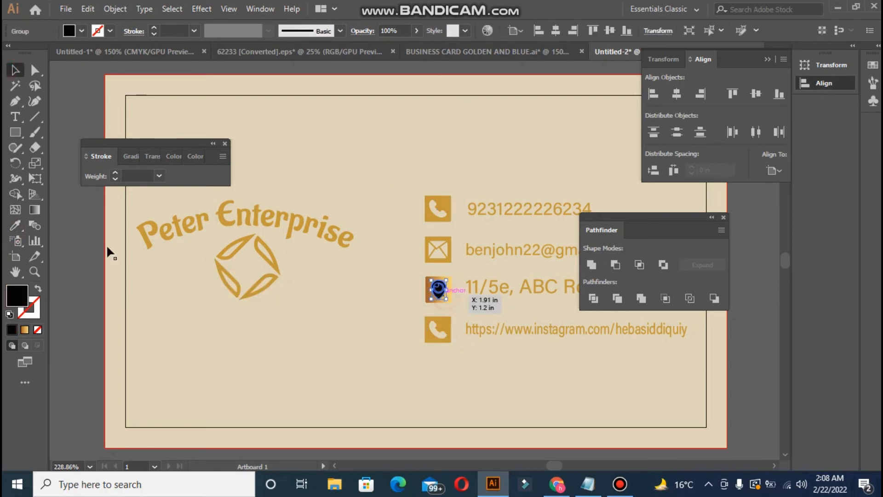
left_click(13, 225)
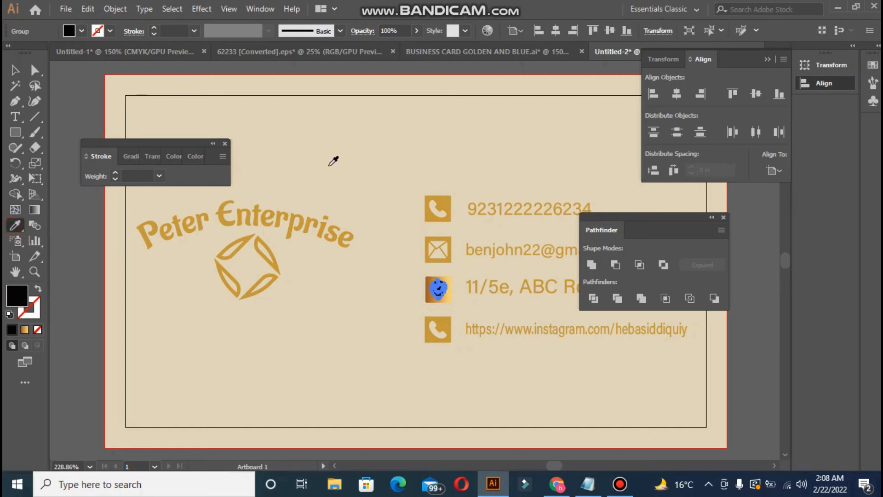
left_click(330, 166)
left_click(17, 71)
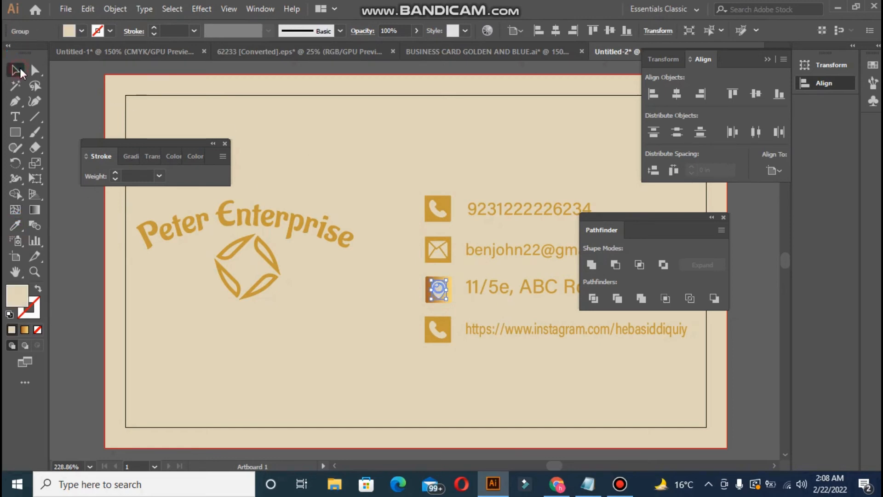
left_click(341, 173)
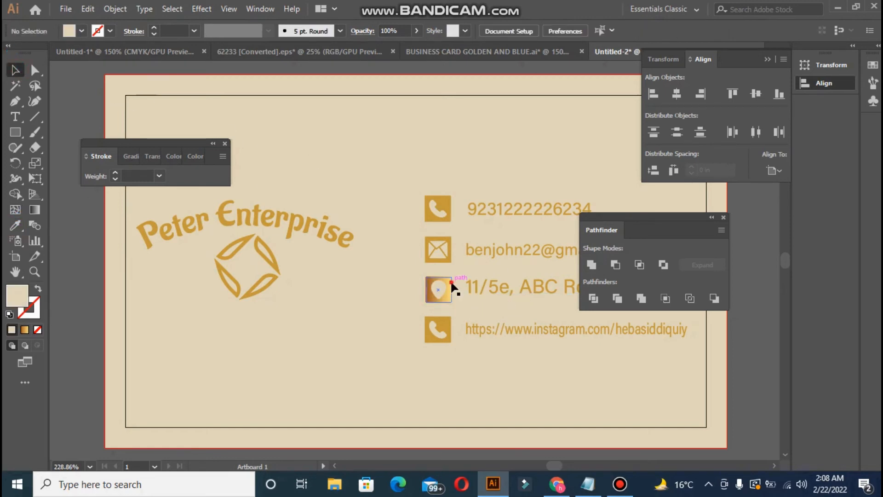
Step: Recolour the gradient square behind the location pin with the flat gold of the top phone icon's square
left_click(13, 225)
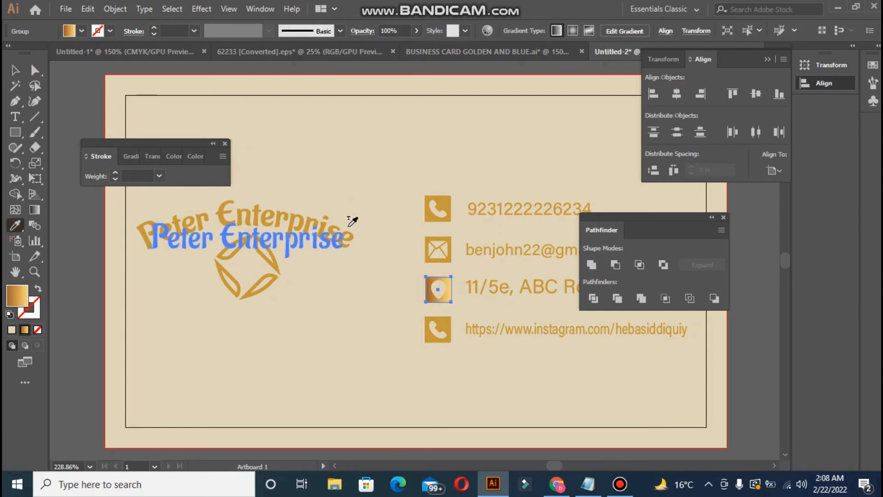
left_click(449, 204)
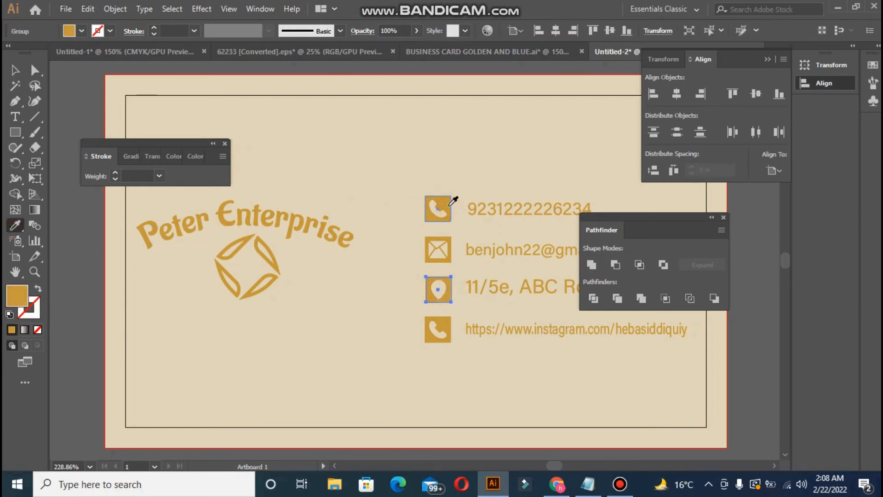
left_click(15, 70)
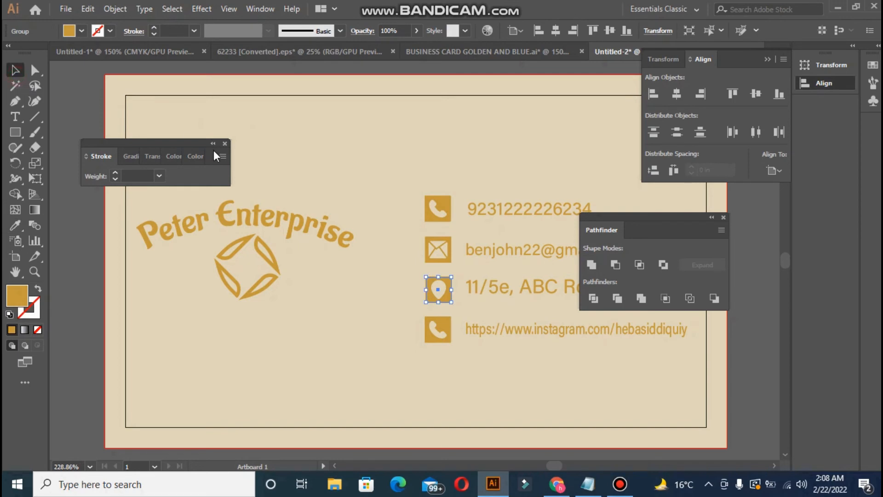
Step: Close the floating Stroke and Pathfinder panels and collapse the Align panel to clear the view of the card
left_click(225, 144)
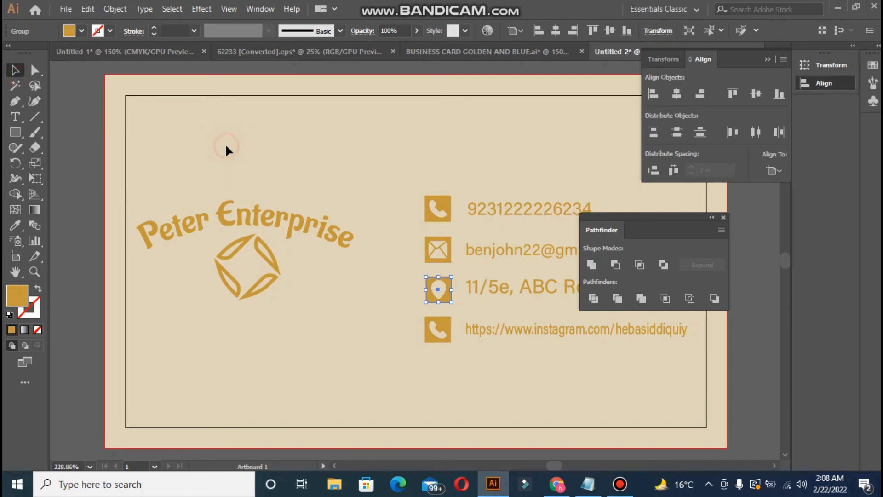
left_click(724, 216)
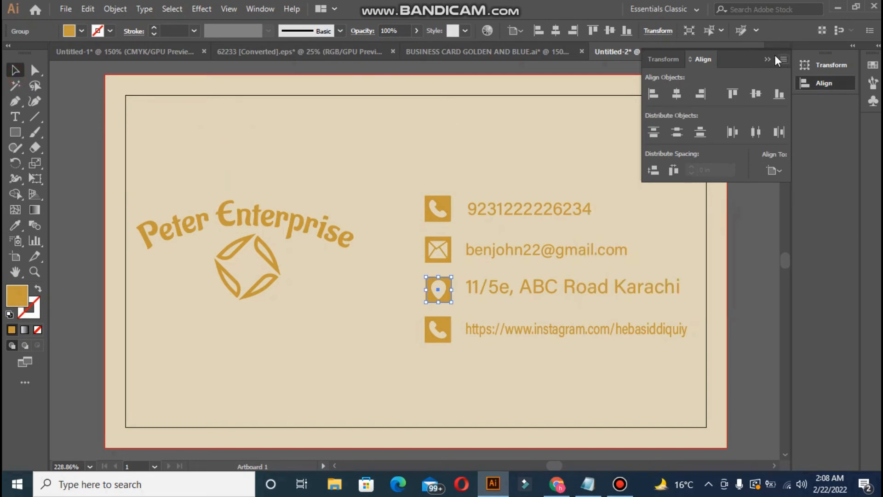
left_click(766, 56)
key("a")
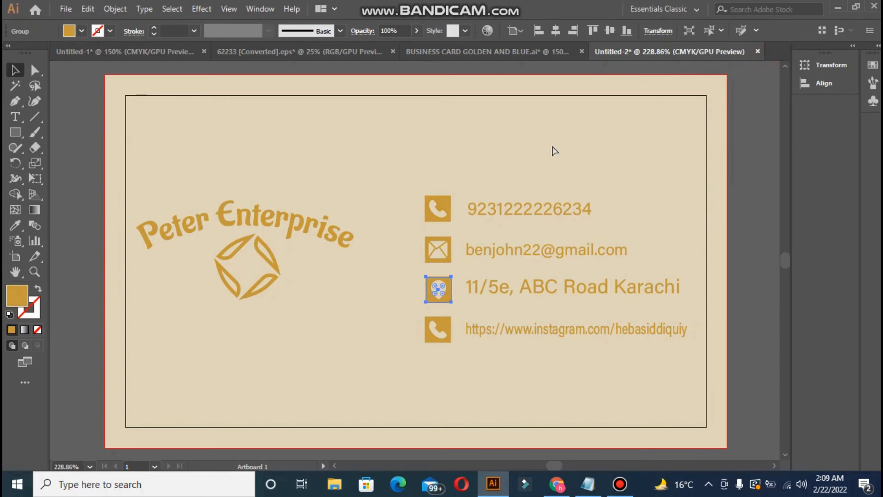
Step: Align the Peter Enterprise logo group to the artboard's left edge and nudge it back right, inside the card's border
key("ctrl+minus")
key("ctrl+minus")
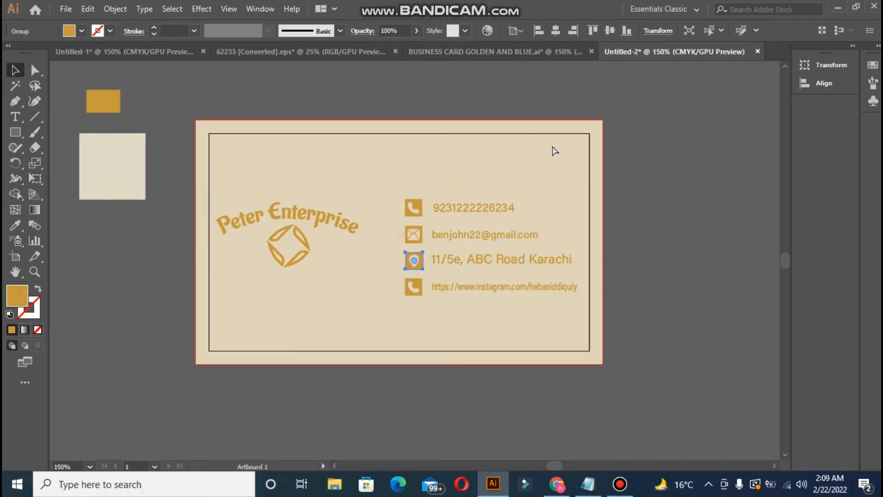
left_click(282, 208)
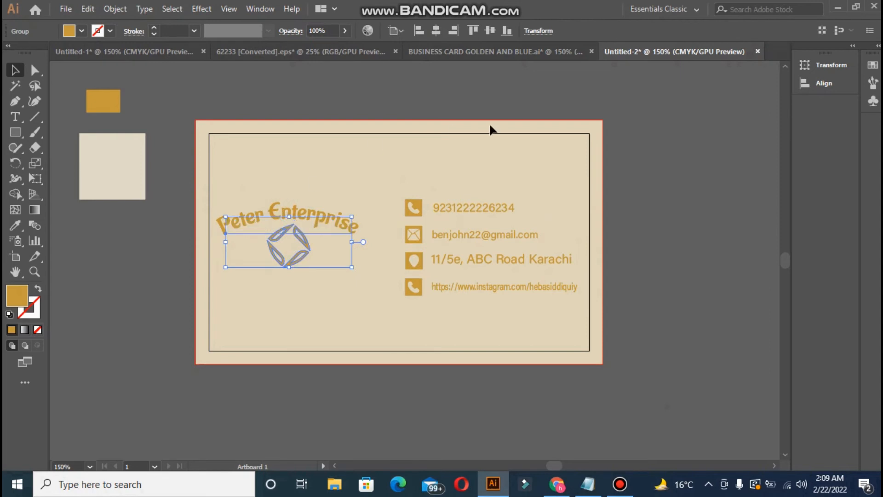
left_click(429, 30)
left_click(424, 30)
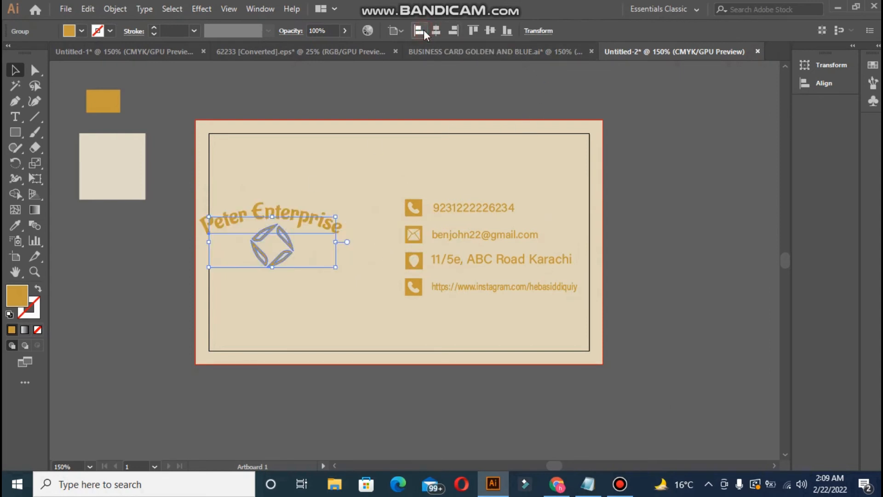
key("Right")
key("Right")
key("Right")
key("Right")
key("Right")
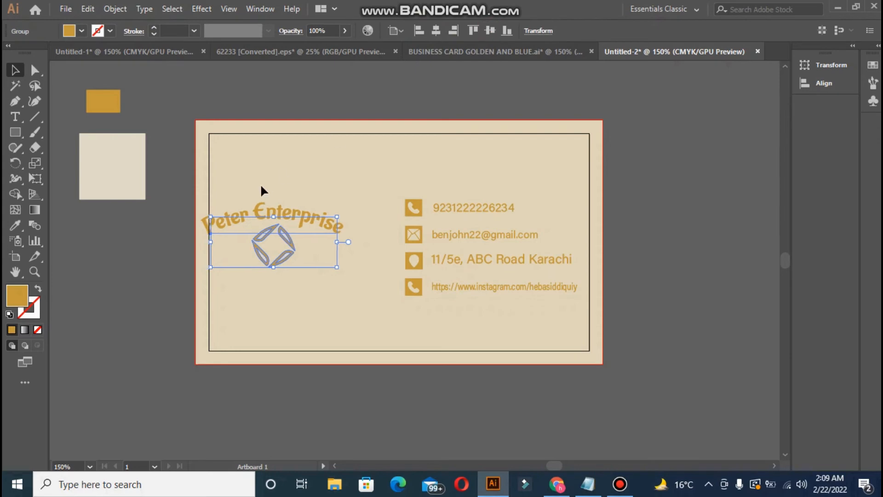
key("Right")
key("Right")
key("Right")
key("Right")
key("Right")
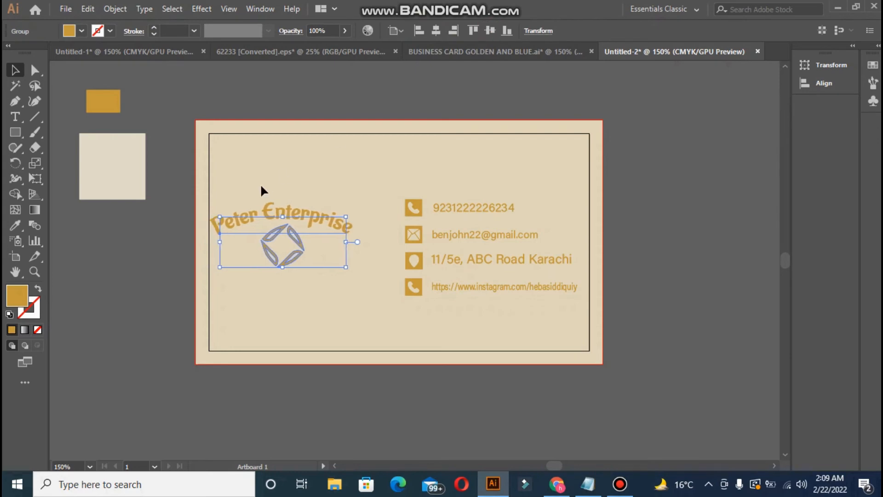
Step: Draw a vertical divider line between the logo and the contact icons and nudge it slightly right
left_click(35, 114)
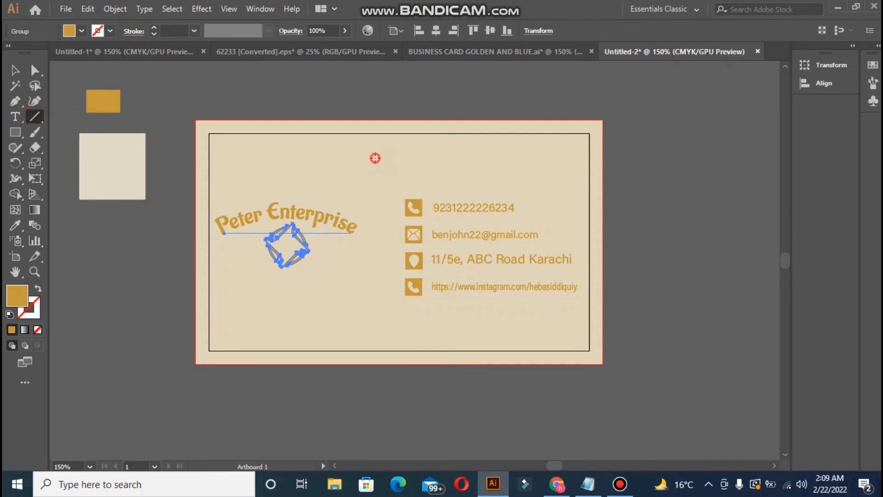
left_click_drag(375, 158, 378, 327)
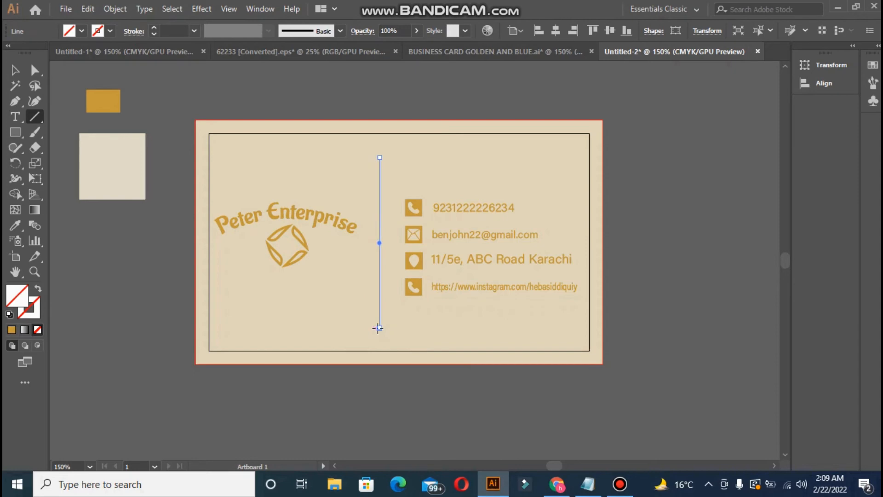
key("Right")
key("Right")
key("Right")
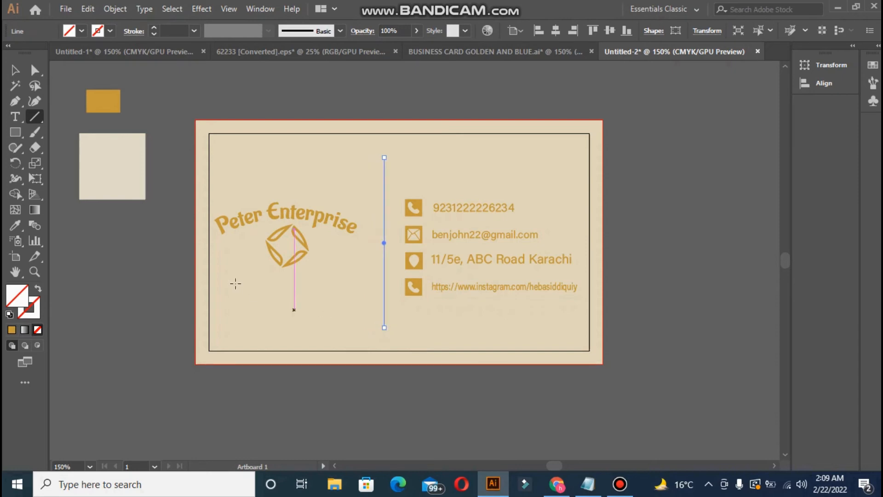
Step: Give the divider line a 3 pt stroke in the gold of the sample rectangle, with no fill
left_click(16, 227)
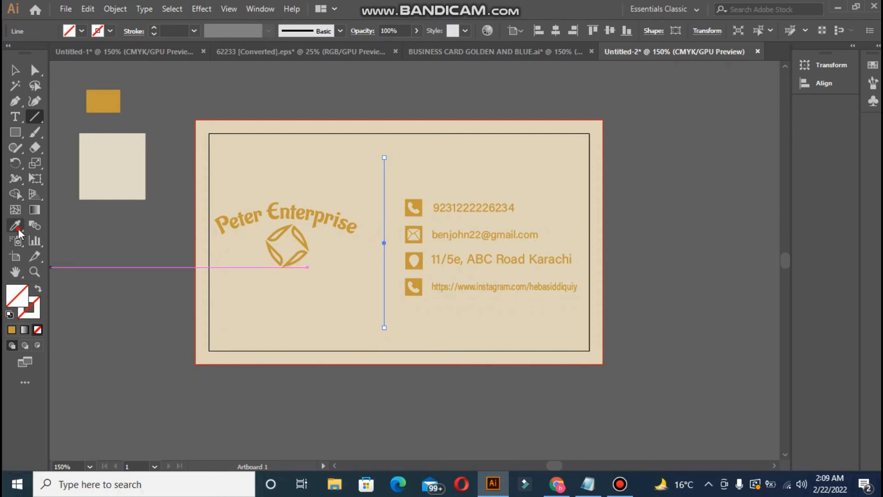
left_click(116, 94)
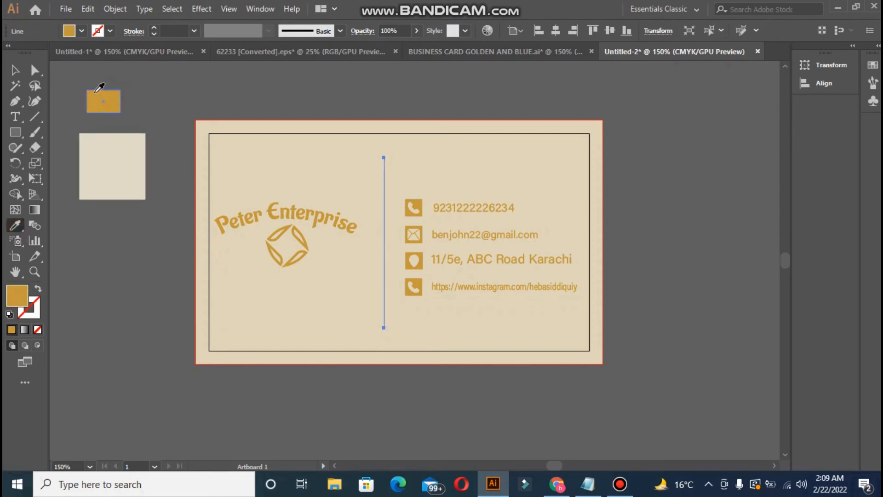
left_click(40, 290)
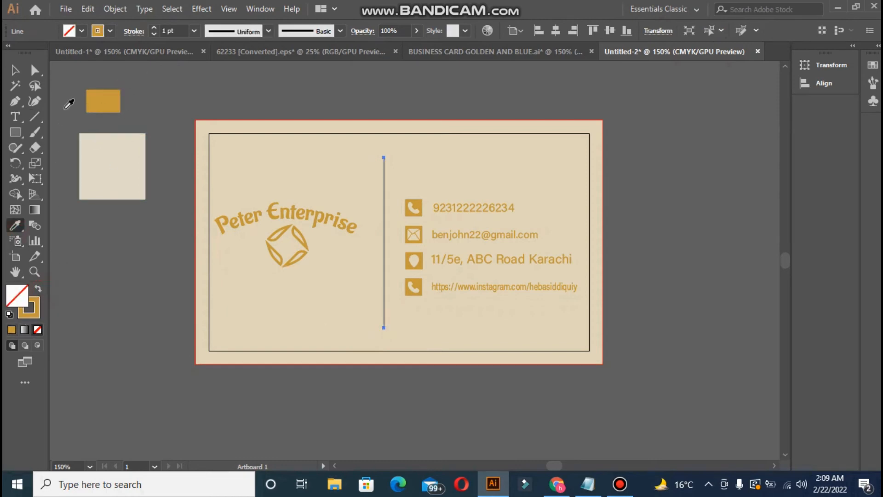
left_click(154, 29)
left_click(154, 29)
left_click(154, 29)
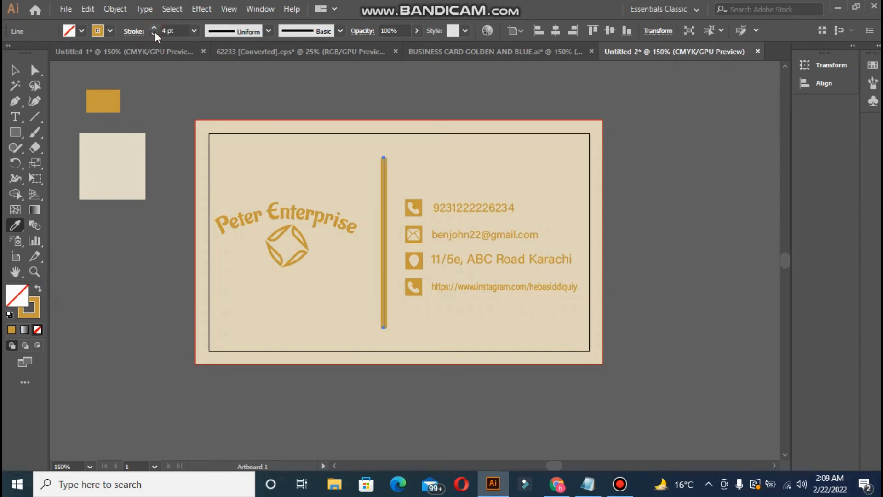
left_click(153, 33)
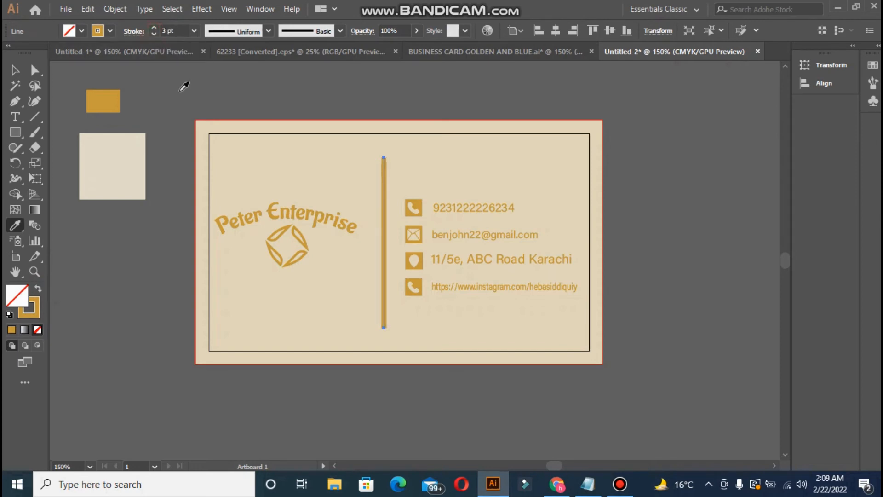
left_click(15, 70)
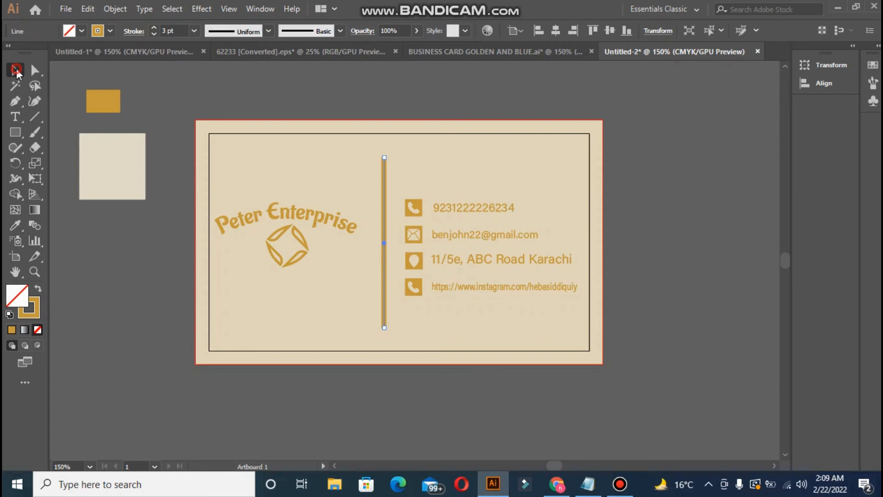
left_click(143, 295)
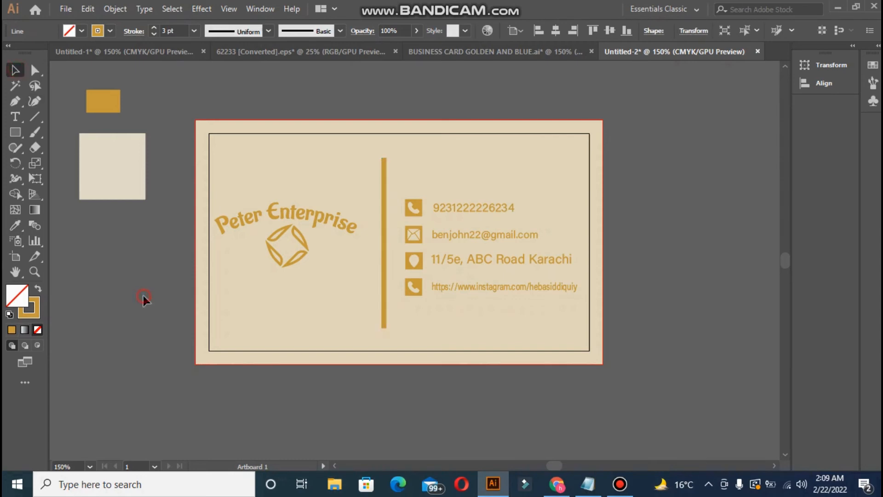
Step: Try to align the four contact text lines horizontally on the artboard, and undo the alignment
left_click(436, 291)
left_click(444, 262, "shift")
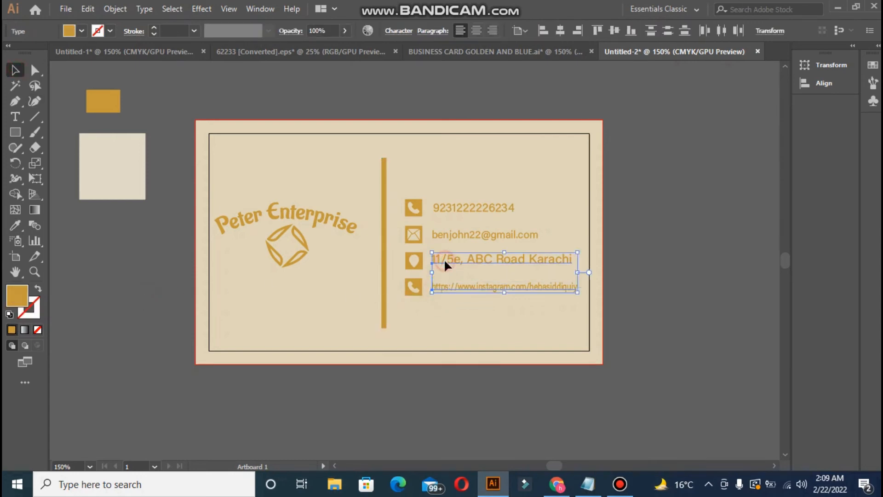
left_click(460, 236, "shift")
left_click(460, 206, "shift")
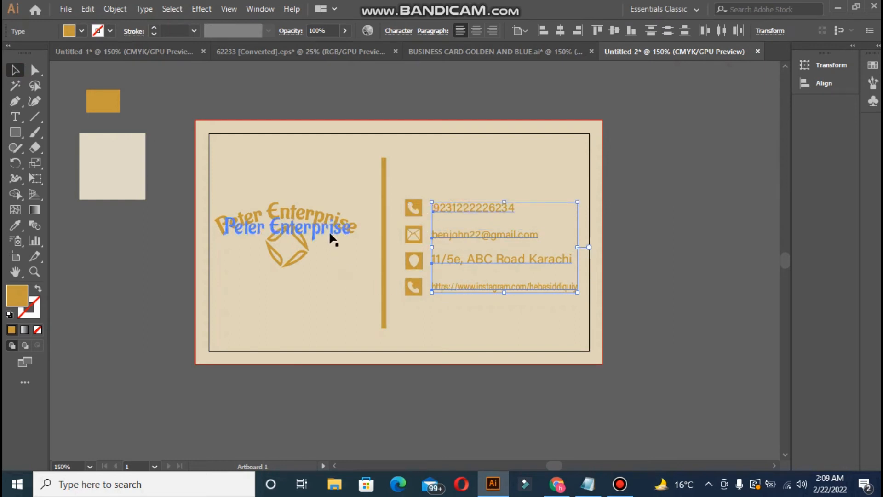
left_click(561, 31)
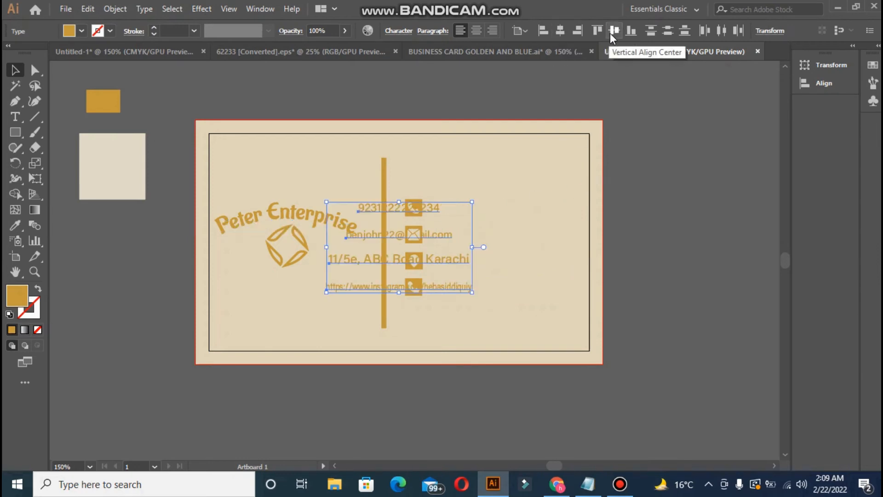
left_click(577, 31)
key("ctrl+z")
key("ctrl+z")
left_click(477, 76)
Step: Nudge the address, e-mail and phone number lines slightly down to line up with their icons
left_click(467, 260)
key("Down")
left_click(465, 235)
key("Down")
left_click(458, 206)
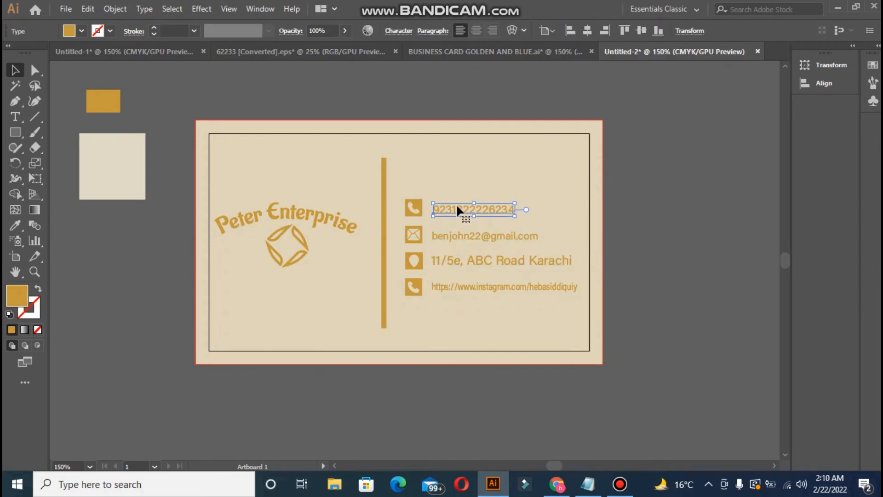
key("Down")
Step: Set the font size of all four contact text lines to 7 pt
left_click(474, 287)
left_click(259, 9)
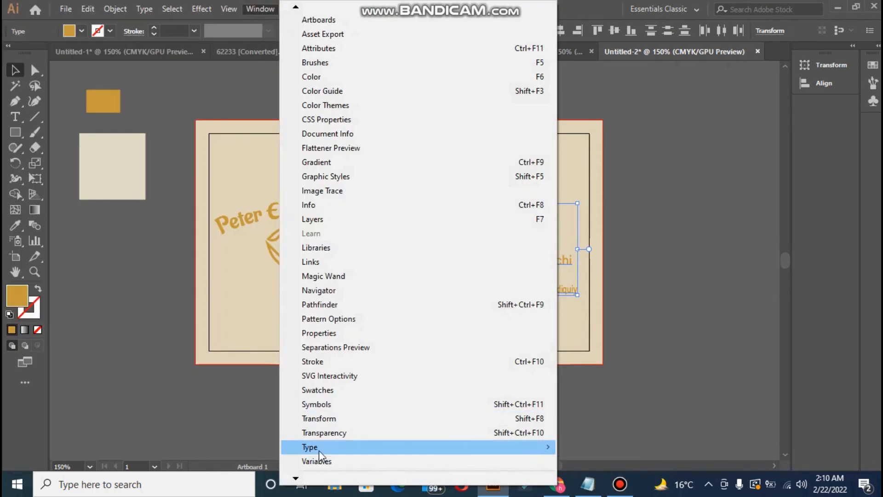
left_click(585, 405)
left_click(647, 151)
left_click(647, 151)
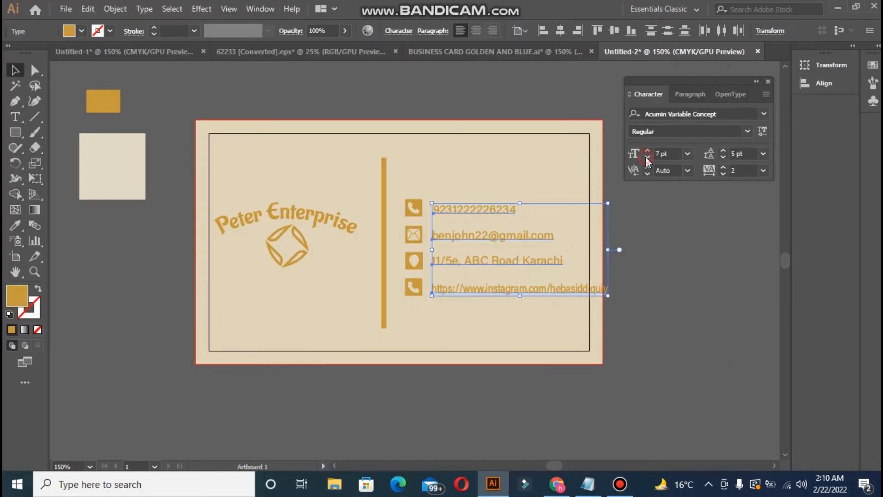
left_click(647, 157)
Step: Set the four contact text lines to the Semibold style with 0.1 pt leading and 0 tracking
left_click(748, 131)
left_click(674, 203)
left_click(723, 168)
left_click(647, 168)
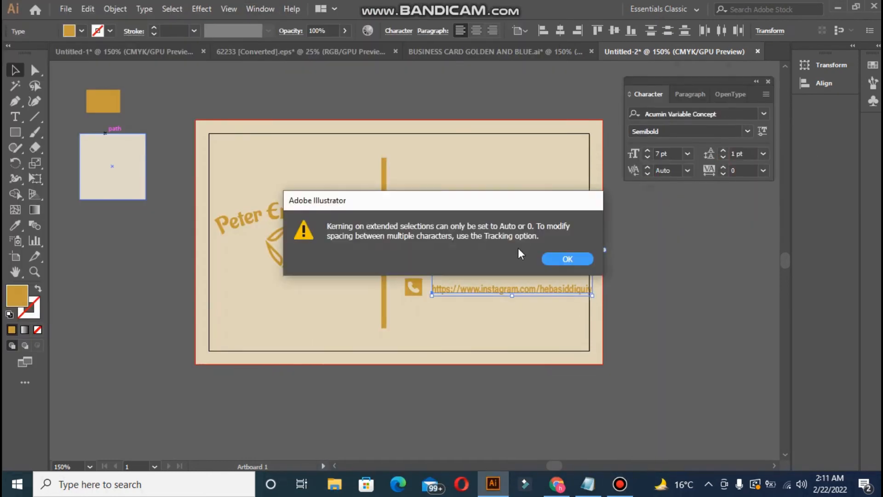
left_click(567, 258)
left_click(676, 272)
Step: Align the four contact icons and their squares to the artboard's horizontal centre, just beside the divider line
left_click(417, 209)
left_click(417, 234, "shift")
left_click(413, 261, "shift")
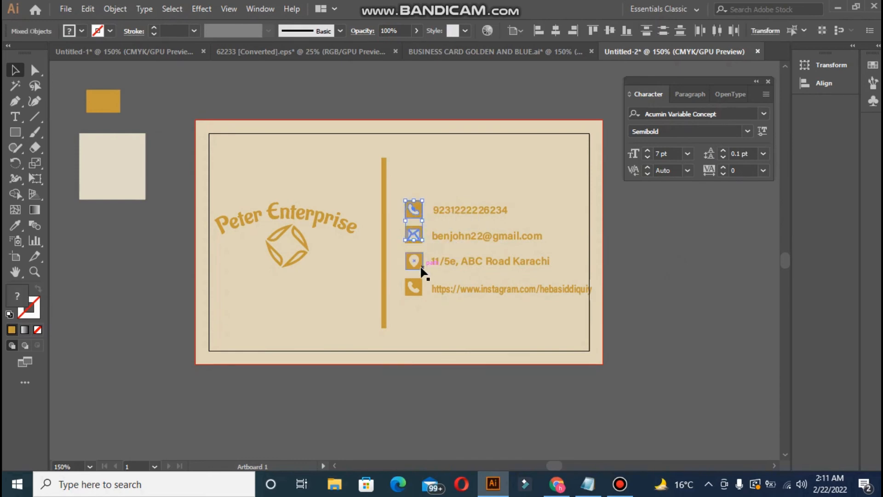
left_click(414, 287, "shift")
left_click(556, 31)
Step: Try to bottom-align and distribute the four contact icons, and undo the change
left_click(626, 30)
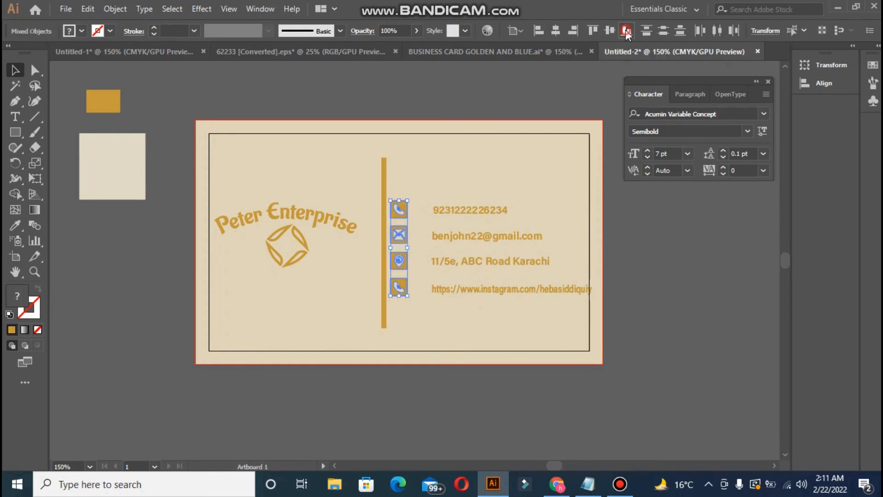
left_click(716, 31)
key("ctrl+z")
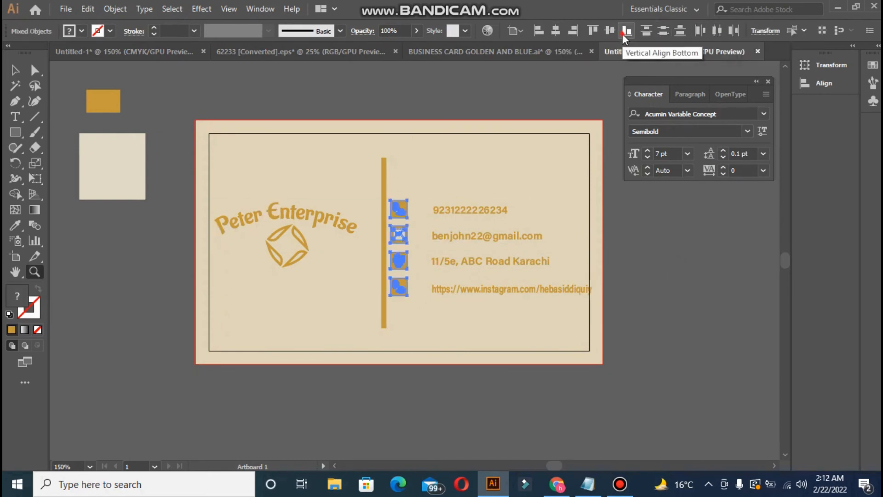
Step: Nudge the four contact icons with their squares right, away from the divider line, and slightly down
left_click(17, 73)
key("Right")
key("Right")
key("Right")
key("Right")
key("Right")
key("Right")
key("Right")
key("Right")
key("Right")
key("Down")
key("Down")
left_click(476, 94)
Step: Nudge each of the four contact text lines slightly left and down to sit level with its icon
left_click(463, 235)
key("Left")
key("Left")
key("Left")
key("Down")
key("Down")
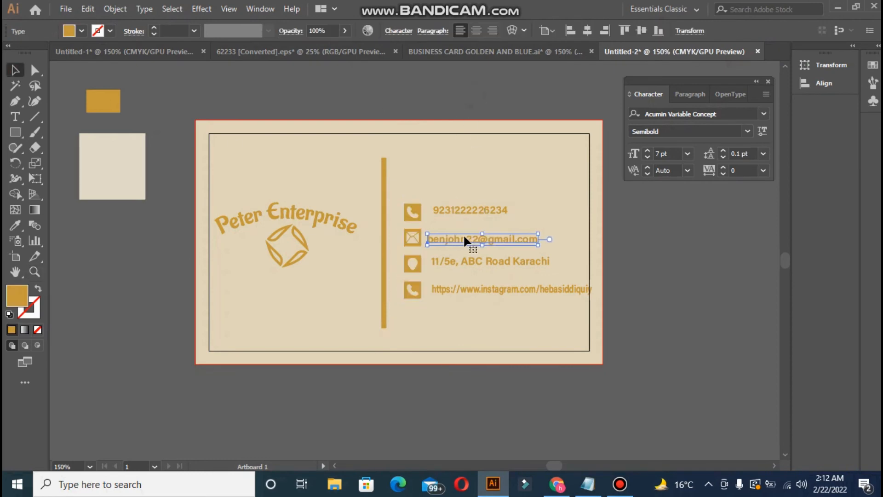
left_click(449, 260)
key("Left")
key("Left")
key("Left")
key("Down")
key("Down")
left_click(459, 289)
key("Left")
key("Left")
key("Left")
key("Left")
key("Down")
left_click(476, 208)
key("Left")
key("Left")
key("Left")
key("Left")
key("Down")
key("Down")
key("Down")
Step: Replace the user name in the e-mail contact line with the company name, written as one lowercase word
double_click(485, 238)
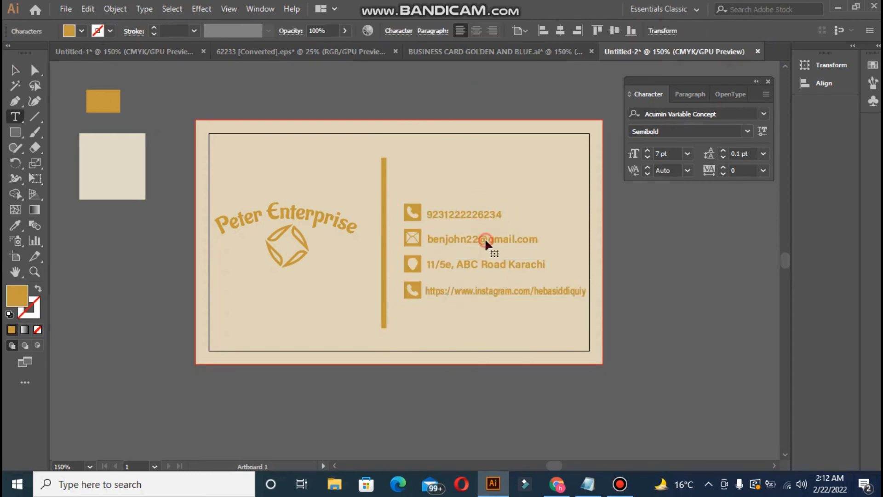
double_click(485, 238)
type("peterenterprise")
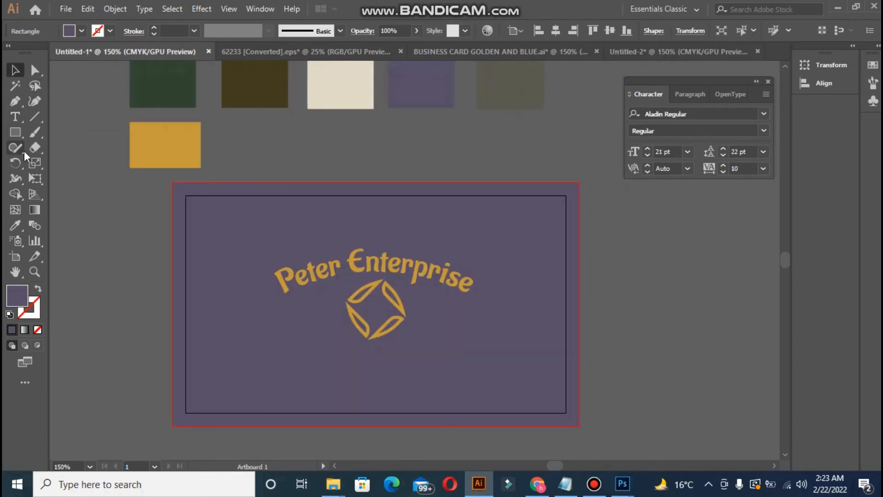
Step: Draw a small circle about 0.05 in wide near the lower-left corner of the purple card side with the Ellipse tool
left_click(10, 133)
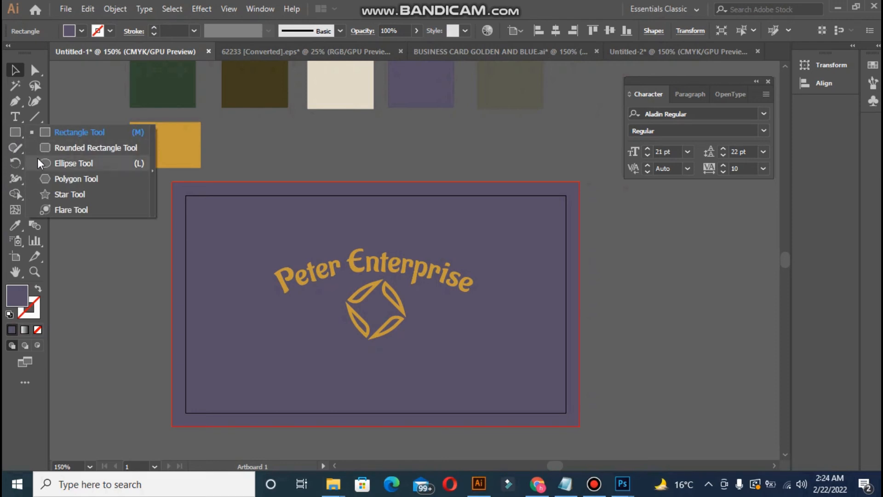
left_click(39, 159)
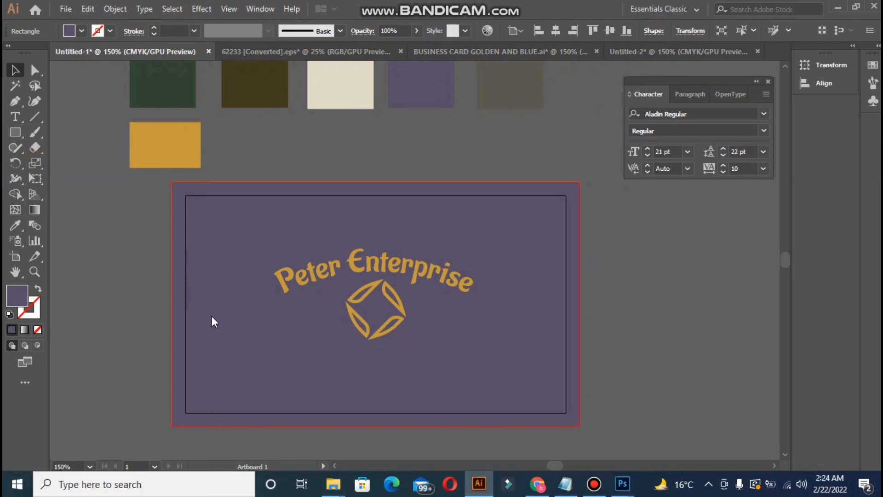
key("l")
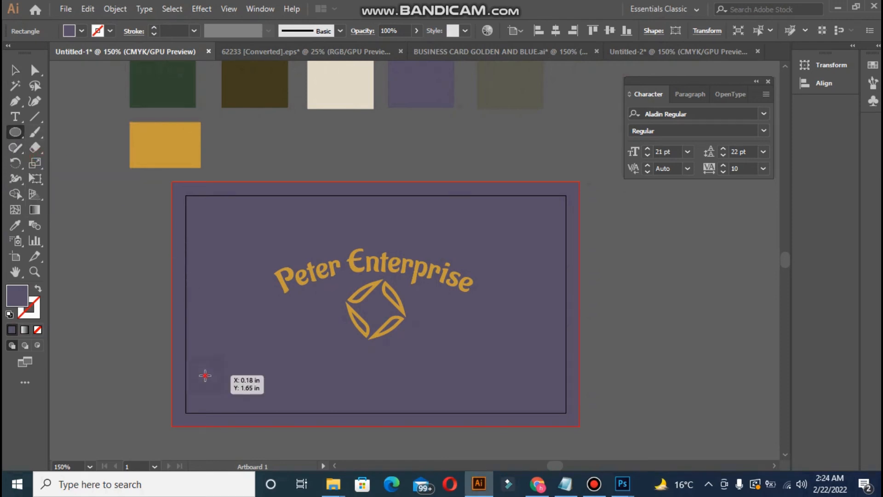
left_click_drag(208, 378, 207, 377)
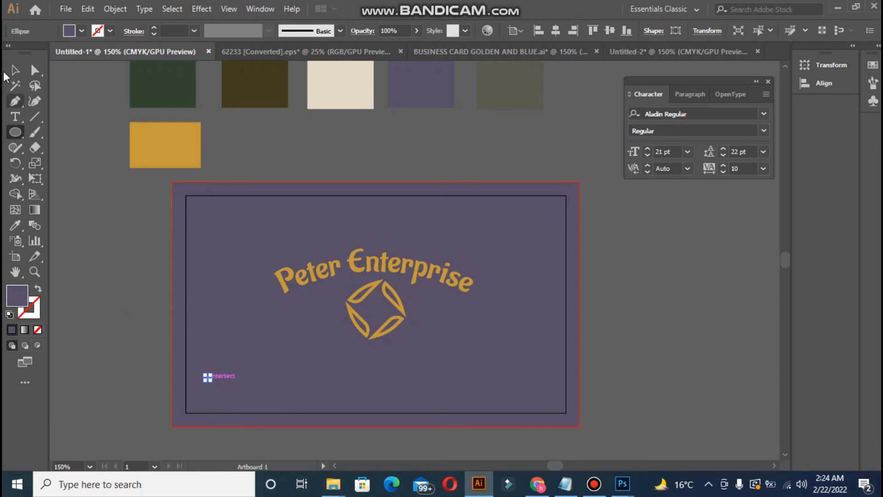
left_click(16, 70)
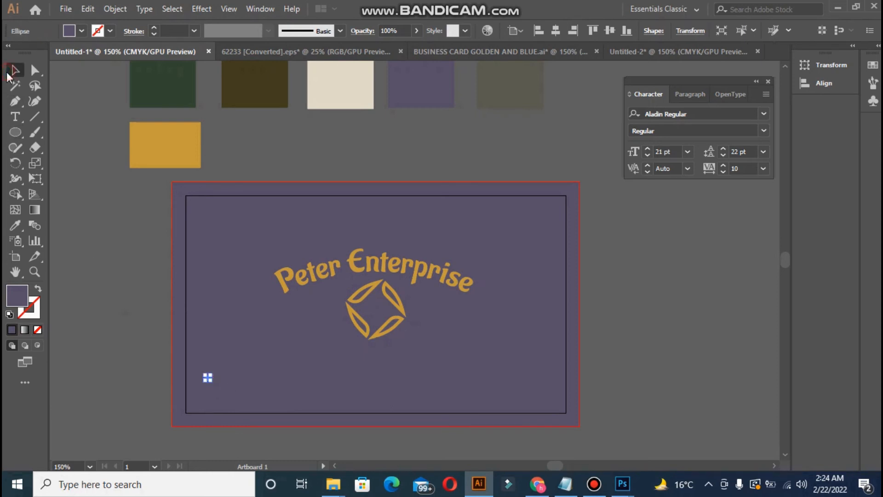
left_click(124, 210)
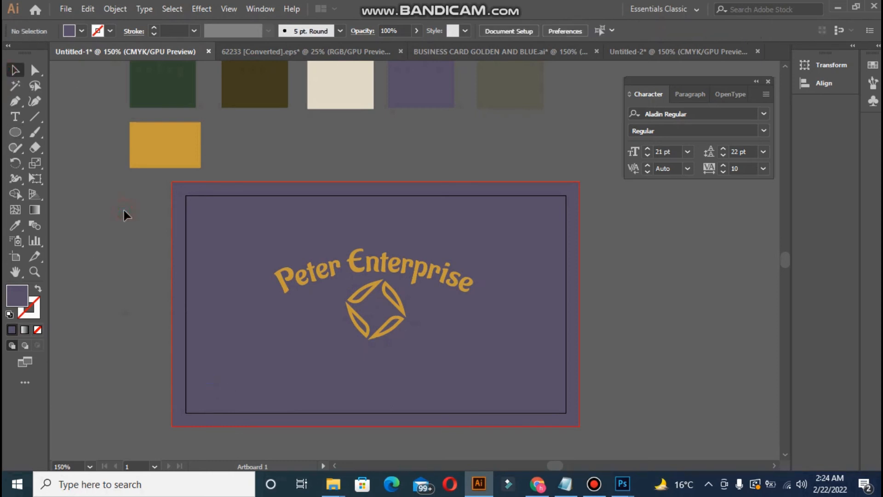
Step: Fill the small circle with the gold swatch's colour and bring it to the front
left_click(210, 381)
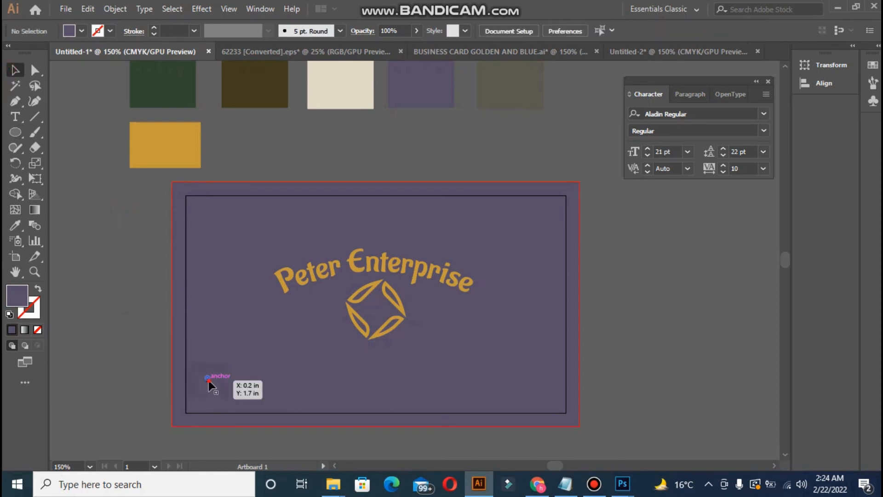
left_click(14, 229)
left_click(148, 156)
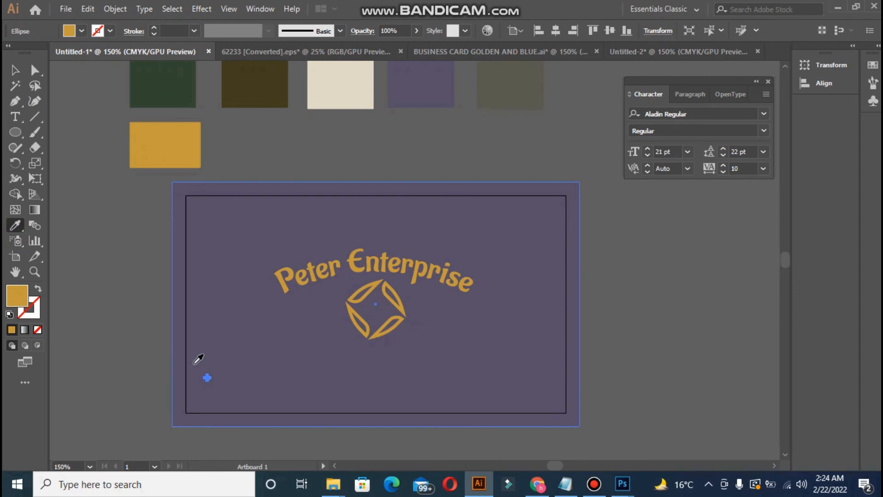
left_click(14, 70)
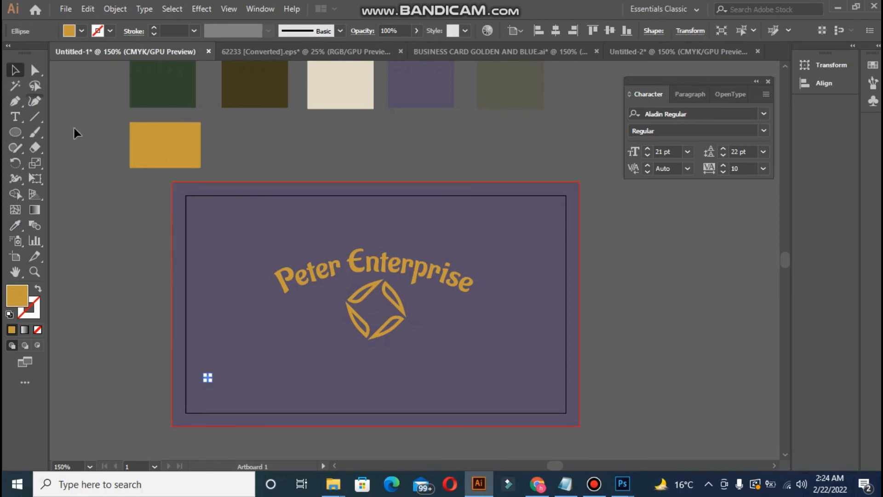
right_click(208, 376)
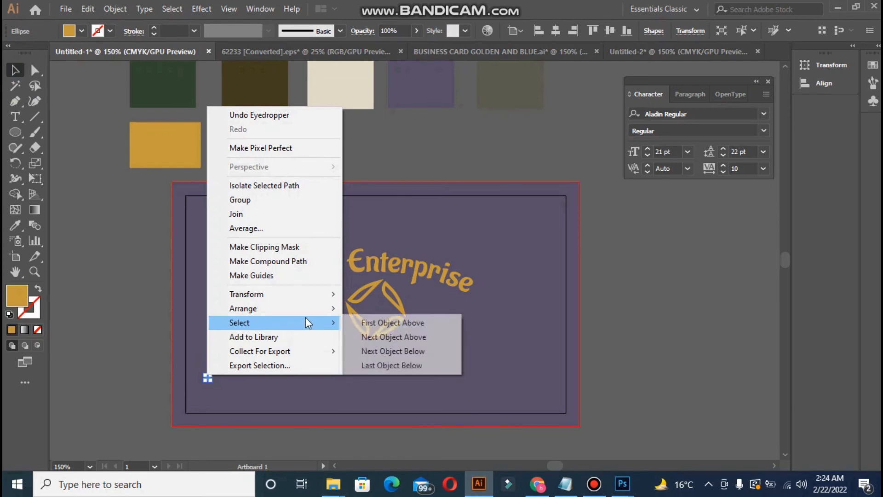
mouse_move(316, 315)
left_click(368, 308)
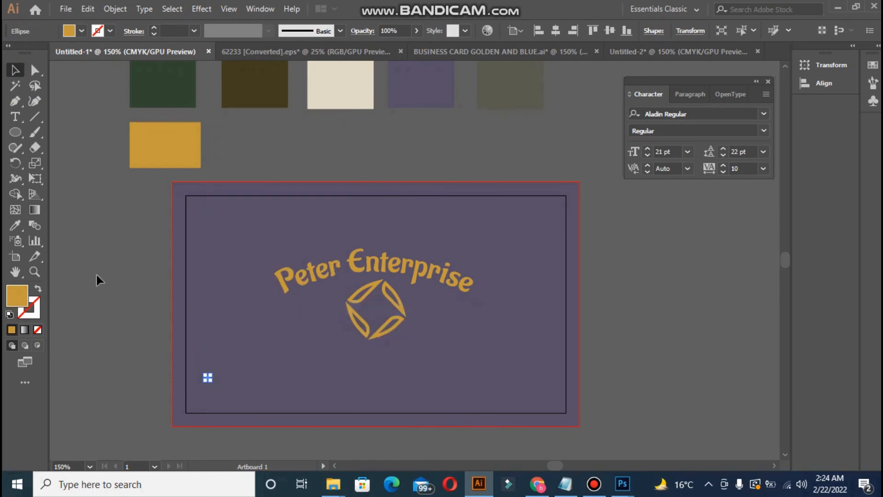
left_click(94, 274)
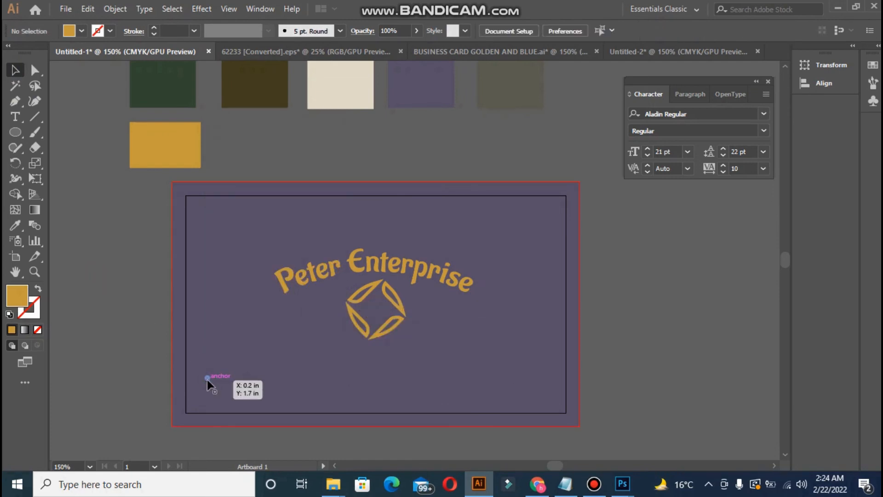
Step: Duplicate the gold dot just to its right and repeat the copy to make a horizontal row of six dots
left_click_drag(207, 380, 214, 380)
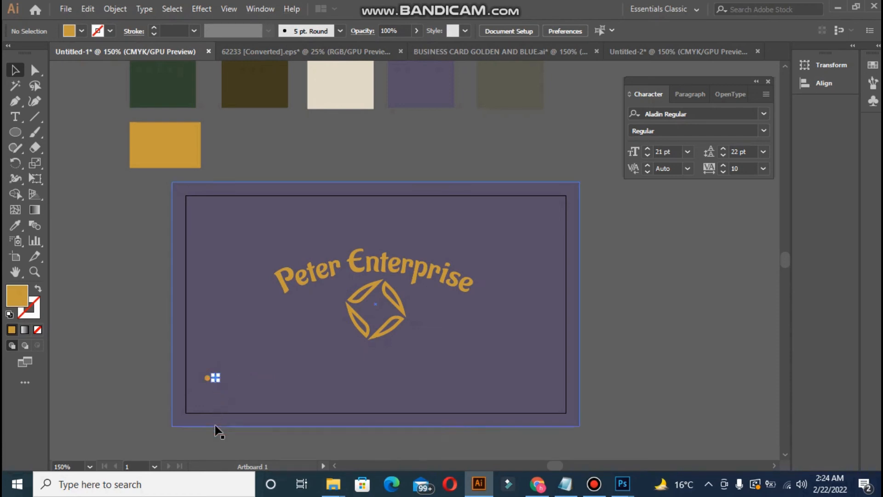
key("ctrl+d")
key("ctrl+d")
key("ctrl+d")
key("ctrl+d")
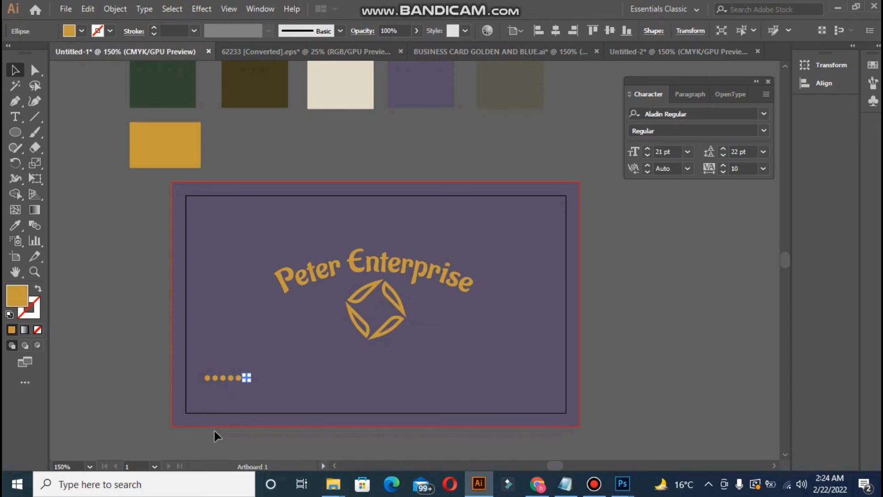
left_click(142, 349)
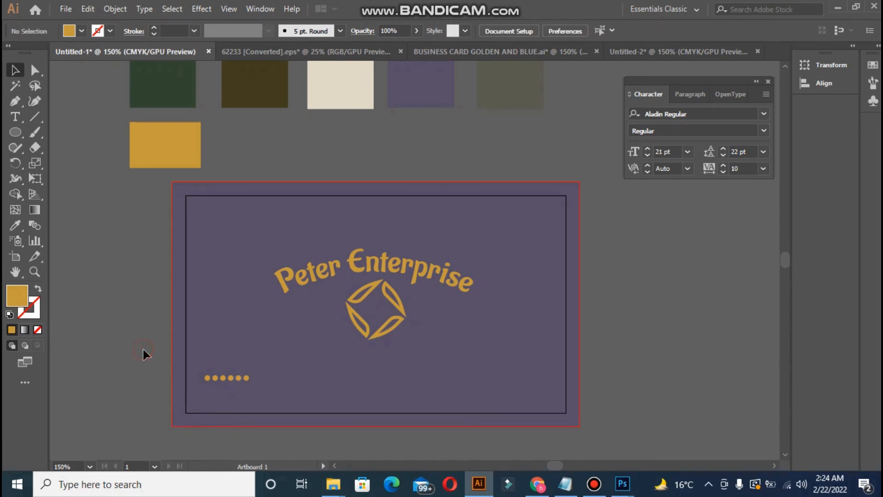
Step: Lock the purple background rectangle and select the row of six gold dots
left_click(200, 369)
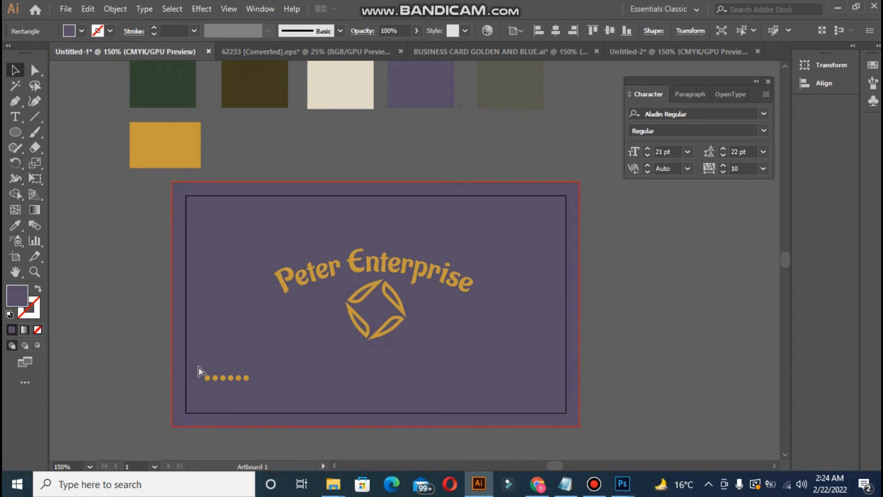
key("ctrl+2")
left_click_drag(198, 366, 264, 388)
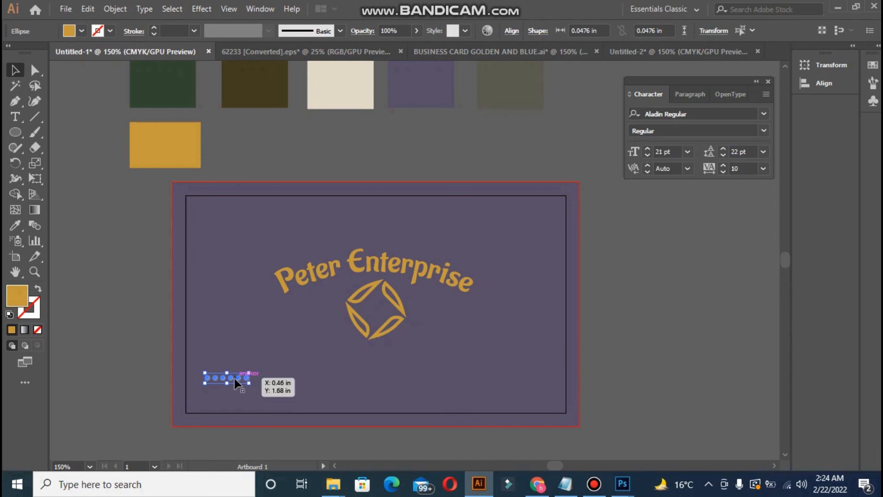
Step: Try stacking two widely spaced copies of the dot row beneath it, and undo both copies
left_click_drag(234, 377, 230, 388)
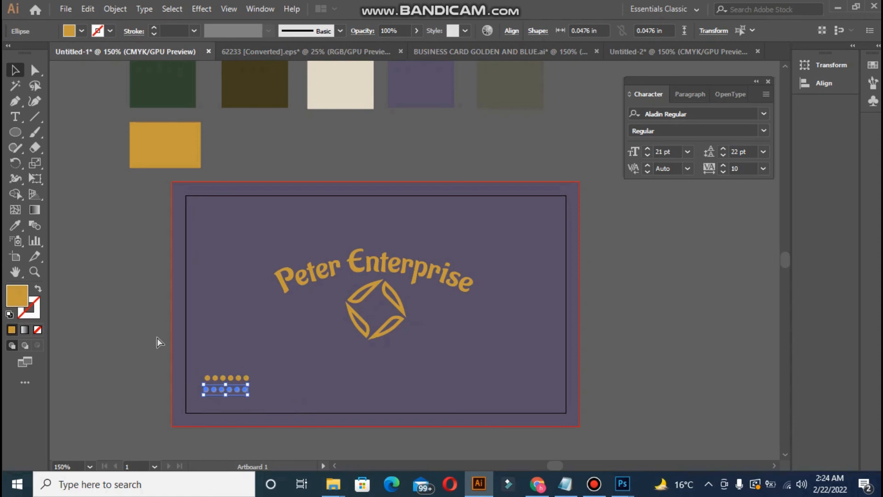
key("ctrl+d")
left_click(156, 335)
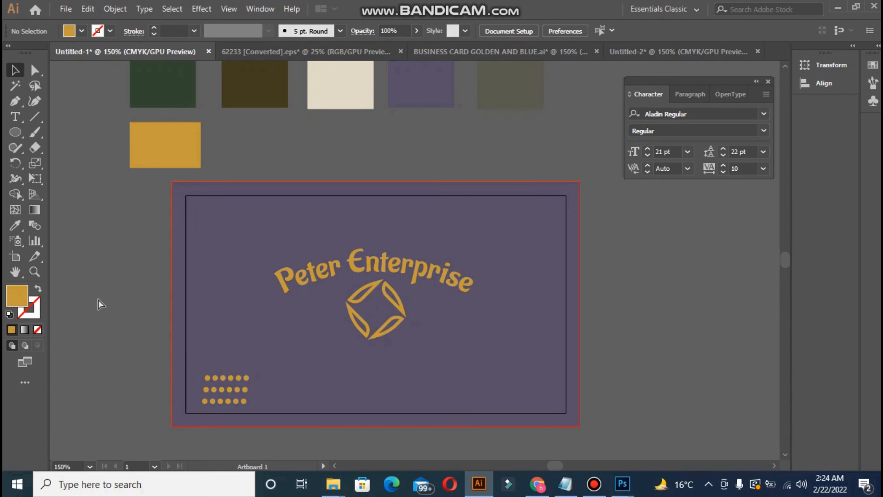
key("ctrl+z")
key("ctrl+z")
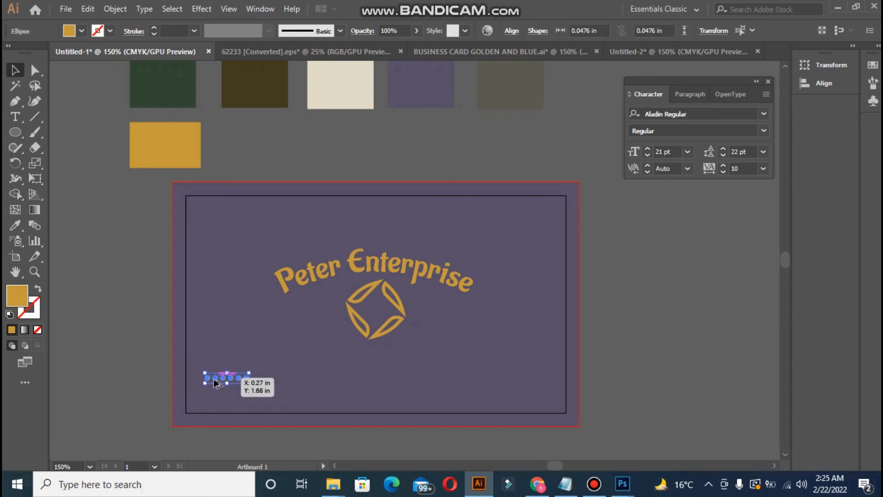
Step: Duplicate the dot row closely beneath itself and repeat the copy to make a block of three rows
left_click_drag(213, 379, 213, 387)
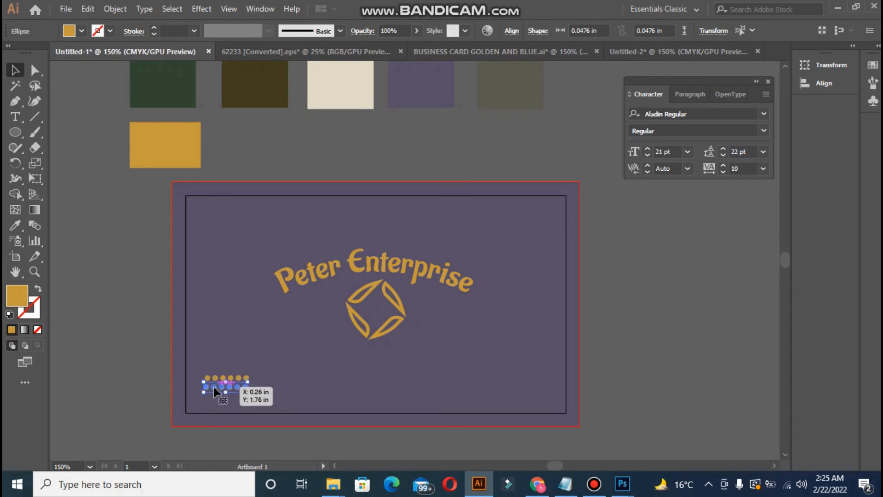
key("ctrl+d")
left_click(167, 367)
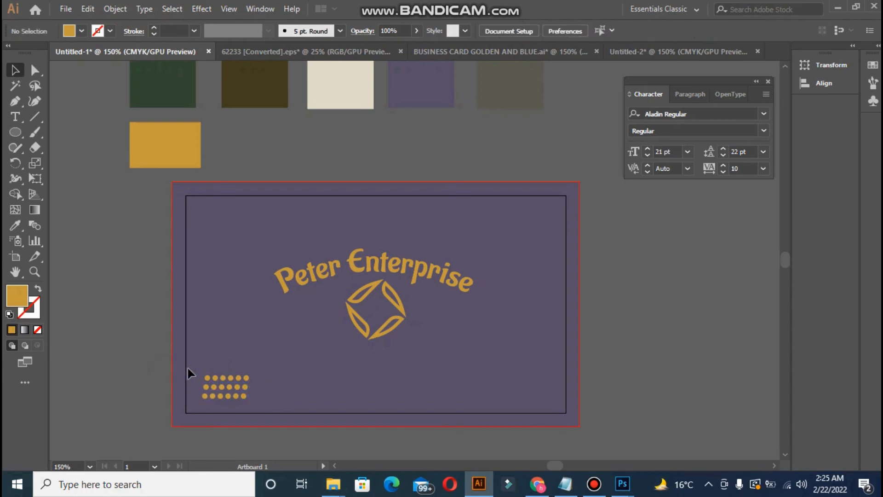
Step: Copy the three-row dot block to the upper-right corner of the purple card, inside the safe-area frame
left_click_drag(191, 368, 409, 341)
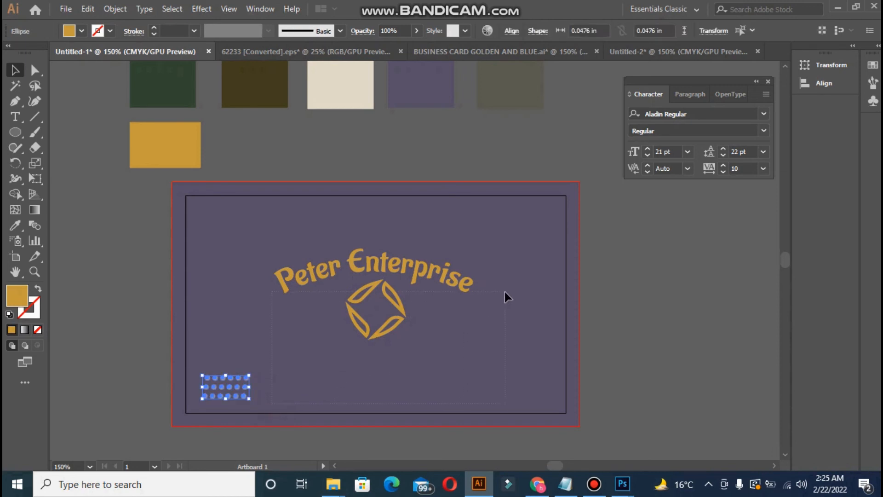
left_click_drag(364, 385, 364, 384)
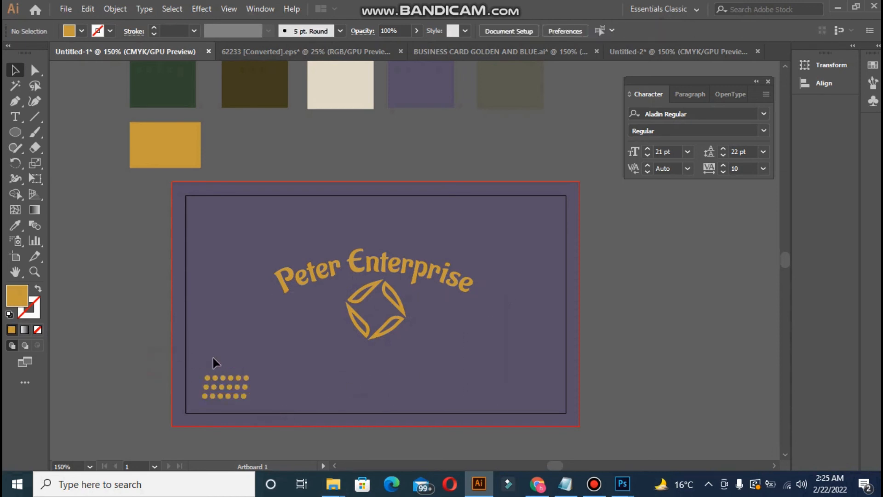
left_click_drag(198, 358, 537, 222)
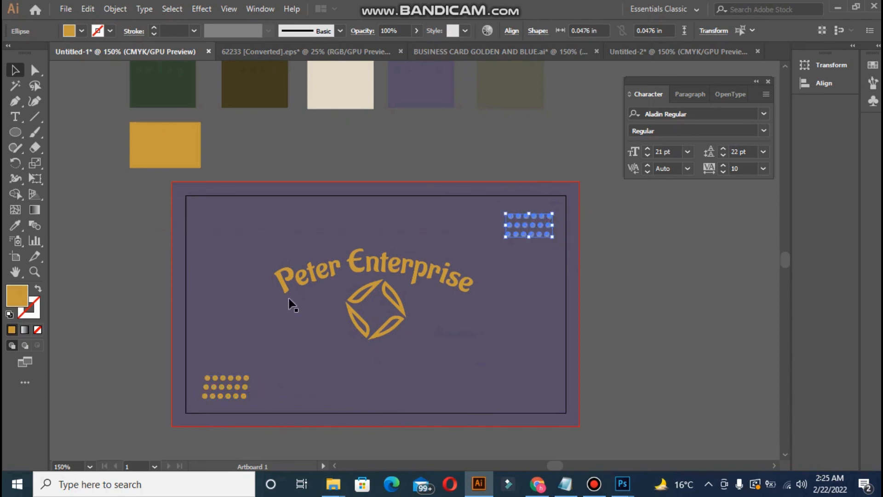
left_click(100, 335)
Step: Set the opacity of the lower-left dot block to 40%
left_click(230, 385)
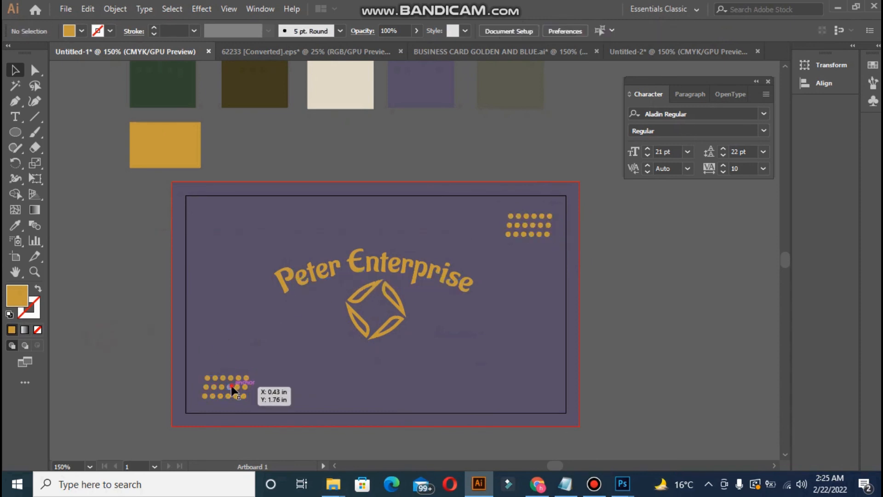
left_click(131, 344)
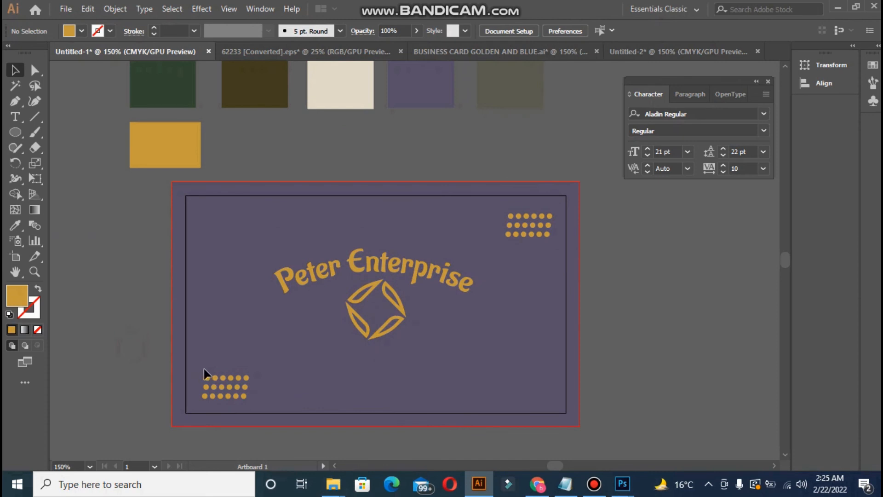
left_click_drag(198, 368, 264, 405)
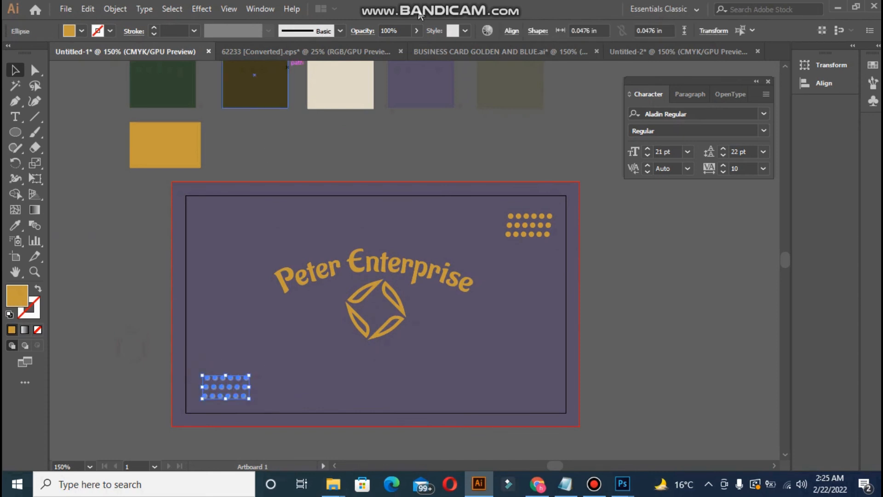
left_click(416, 30)
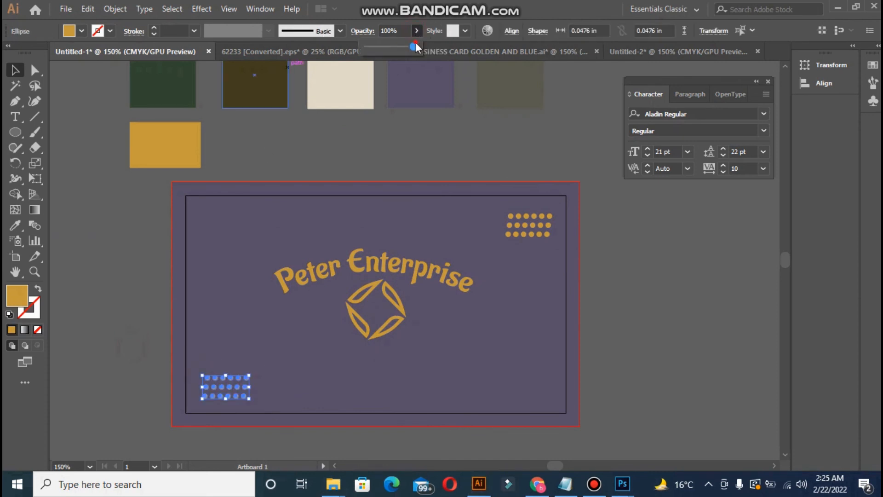
left_click_drag(388, 43, 387, 43)
left_click(391, 169)
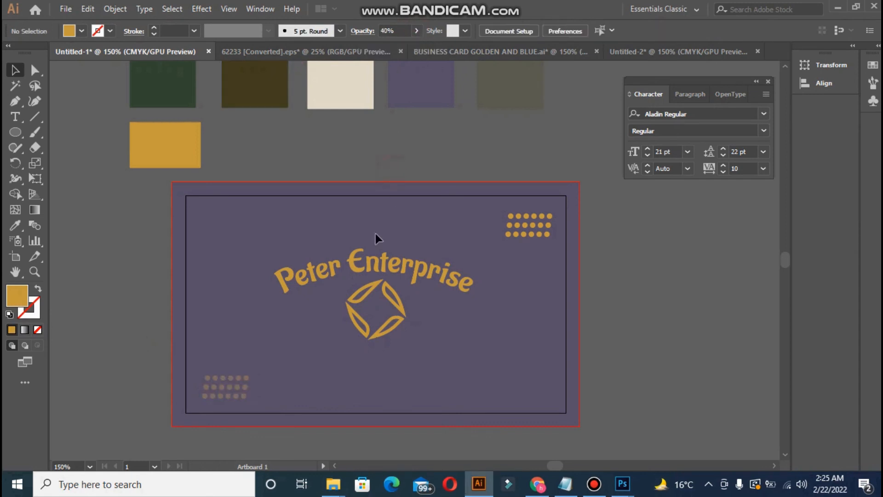
Step: Set the opacity of the upper-right dot block on the purple card to 46%
left_click_drag(505, 211, 555, 240)
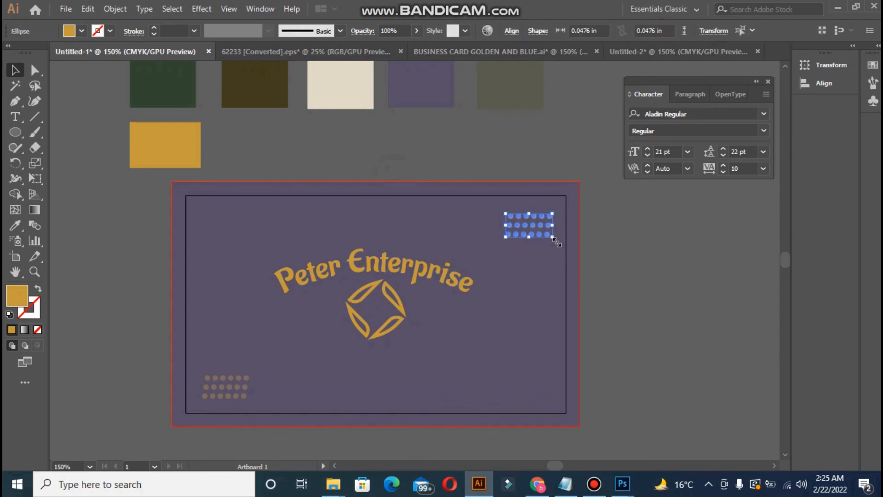
left_click(414, 30)
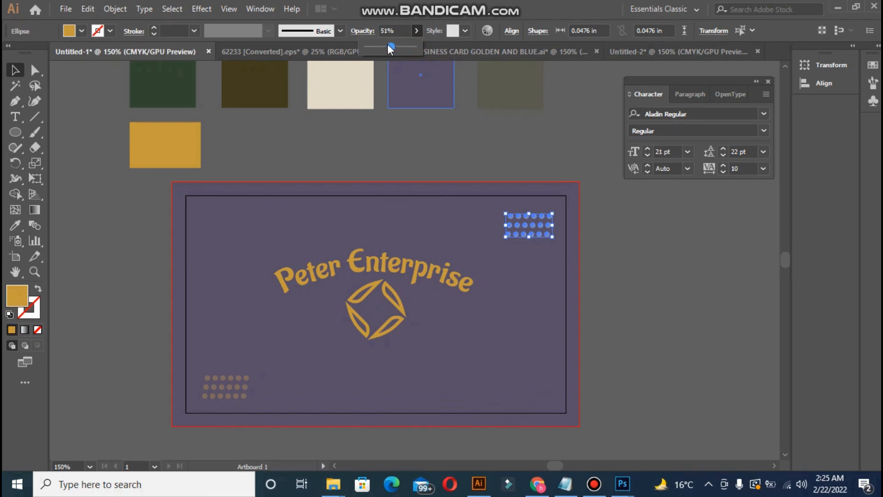
left_click(382, 139)
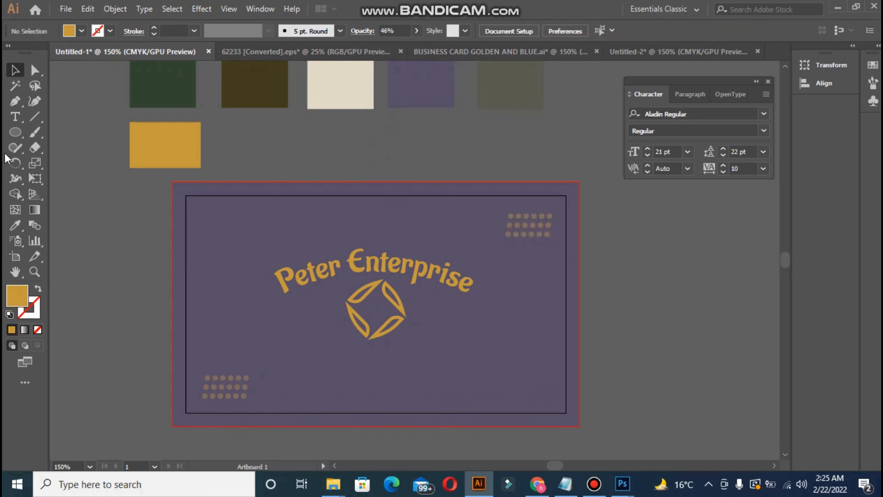
Step: Draw a rectangle over the whole purple card out to the bleed edge, then unlock and select all artwork
left_click(15, 132)
left_click(79, 132)
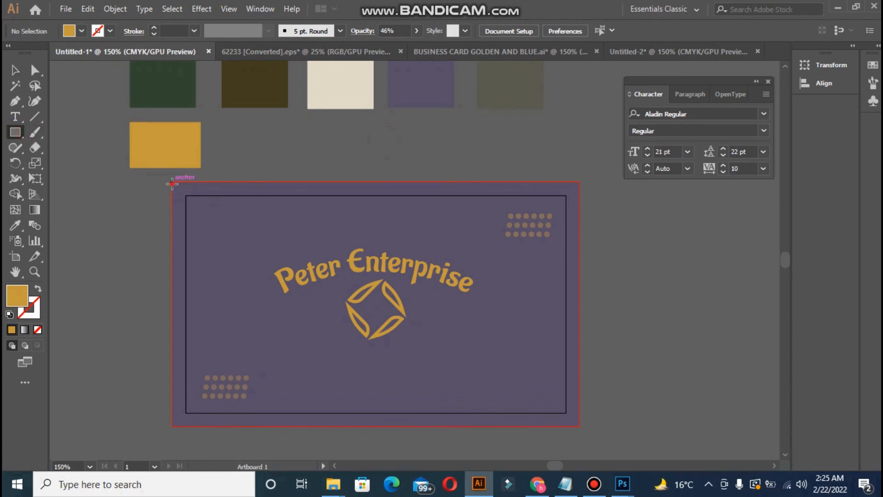
mouse_move(173, 183)
left_mouse_down()
mouse_move(512, 352)
mouse_move(592, 442)
mouse_move(580, 426)
left_mouse_up()
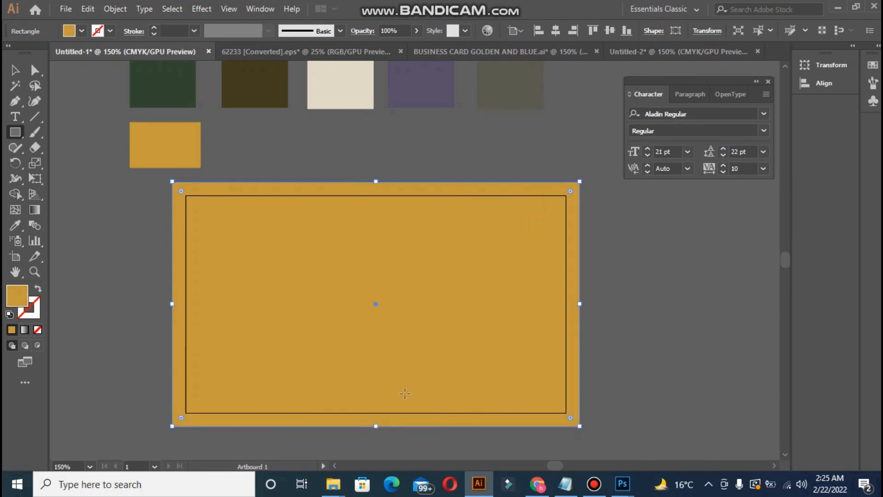
left_click(373, 383, "ctrl")
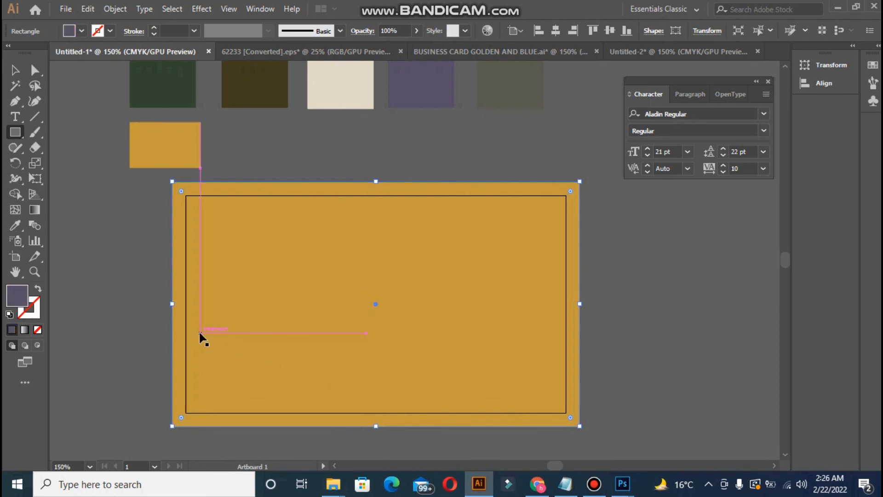
key("ctrl+a")
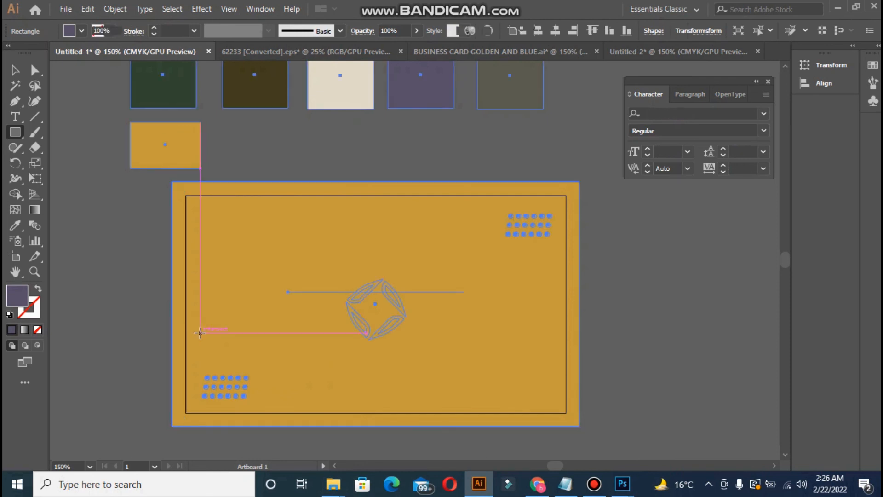
right_click(199, 332)
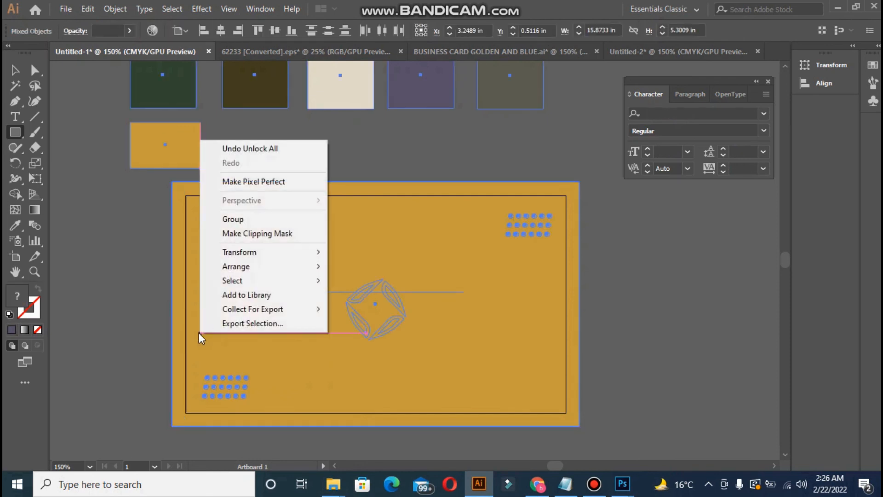
left_click(68, 300)
left_click(68, 300)
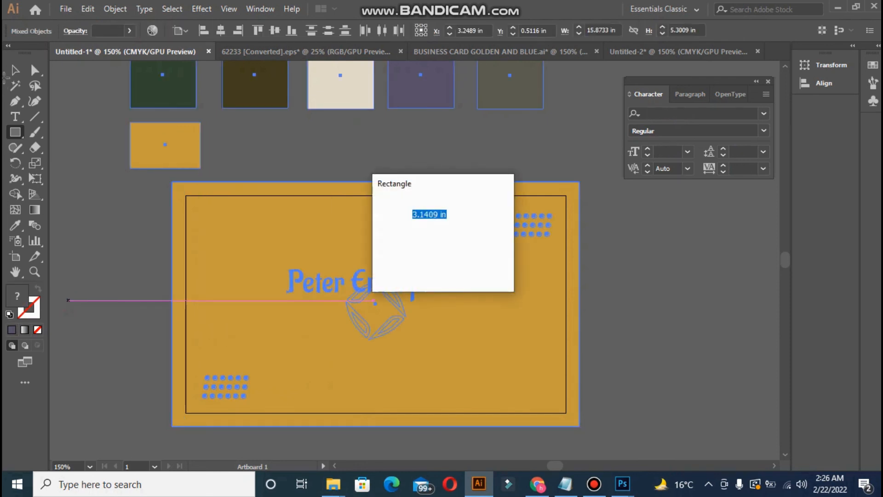
left_click(469, 263)
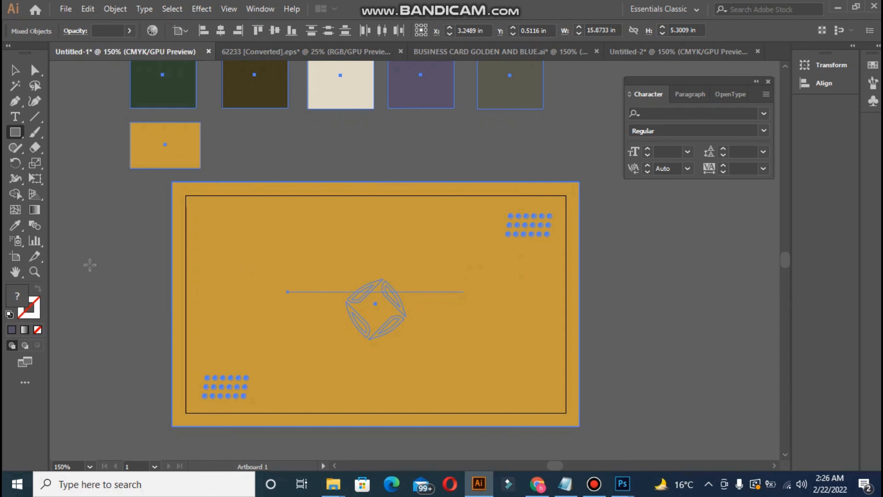
Step: Make a clipping mask from the selected artwork so everything is trimmed to the full-bleed rectangle, and deselect it
right_click(281, 255)
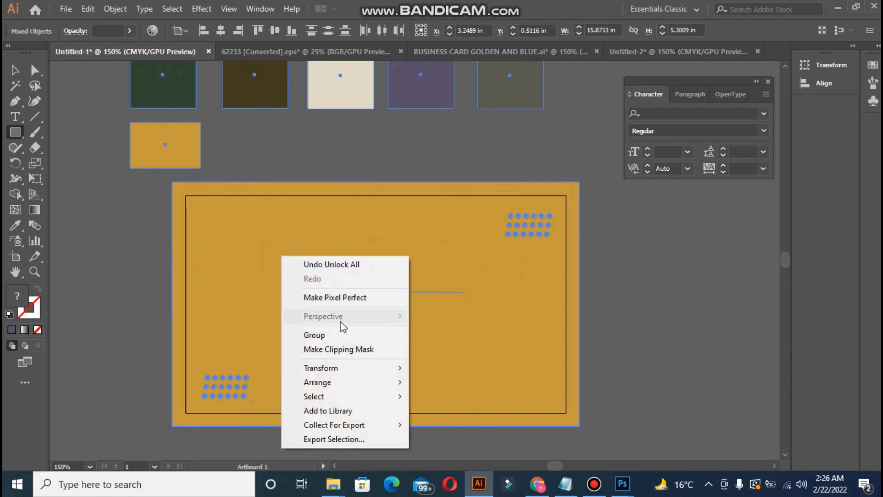
left_click(349, 347)
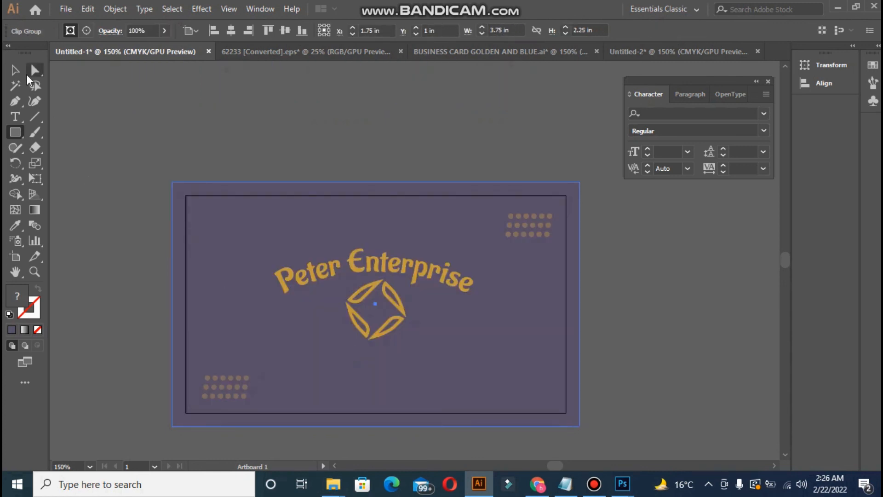
left_click(13, 69)
left_click(426, 90)
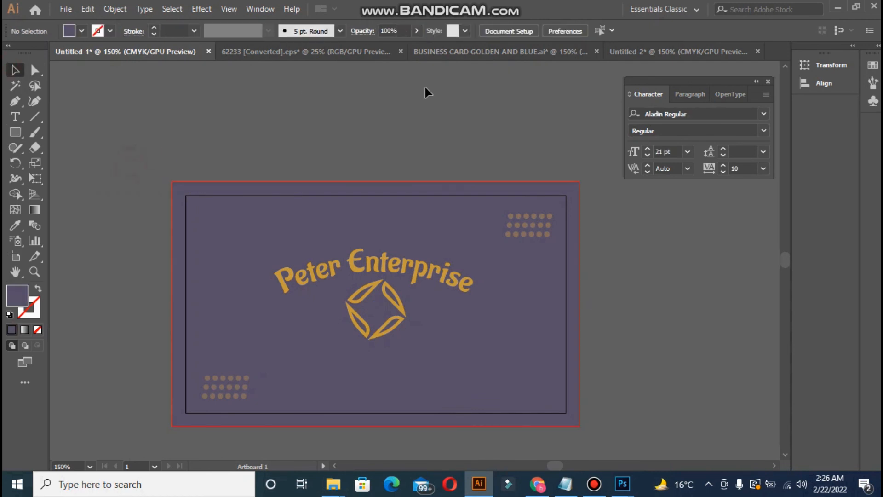
Step: In the Untitled-2 document, draw a rectangle over the whole cream card and extend its left side to the bleed edge
left_click(361, 56)
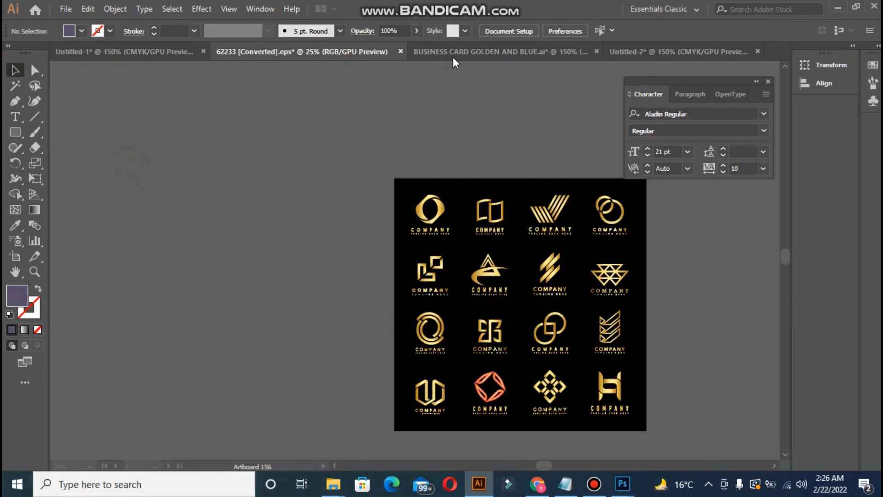
left_click(458, 51)
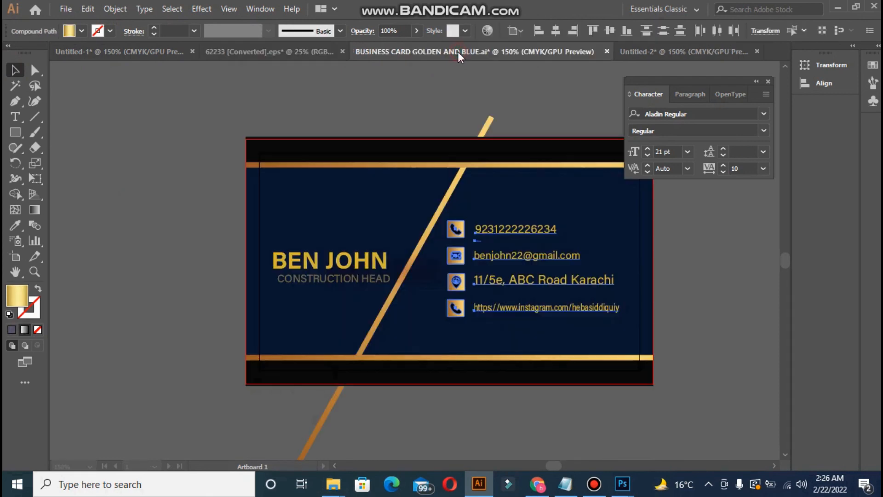
left_click(638, 50)
left_click(551, 85)
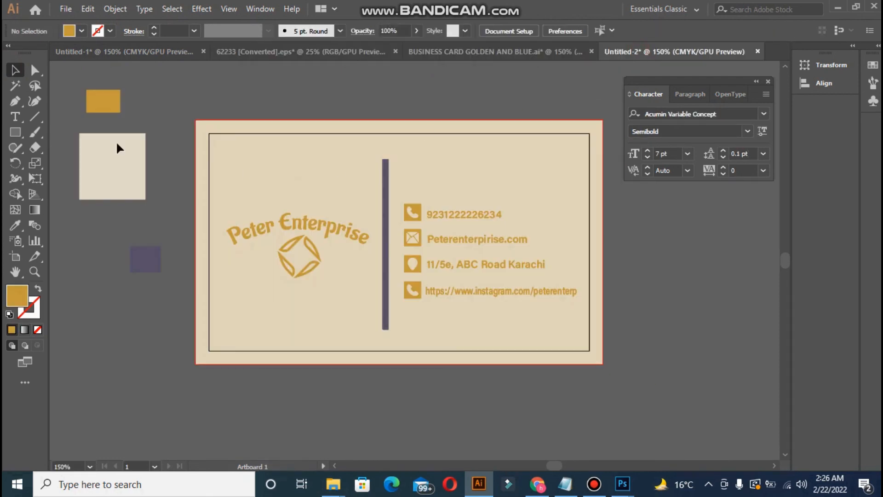
left_click(15, 132)
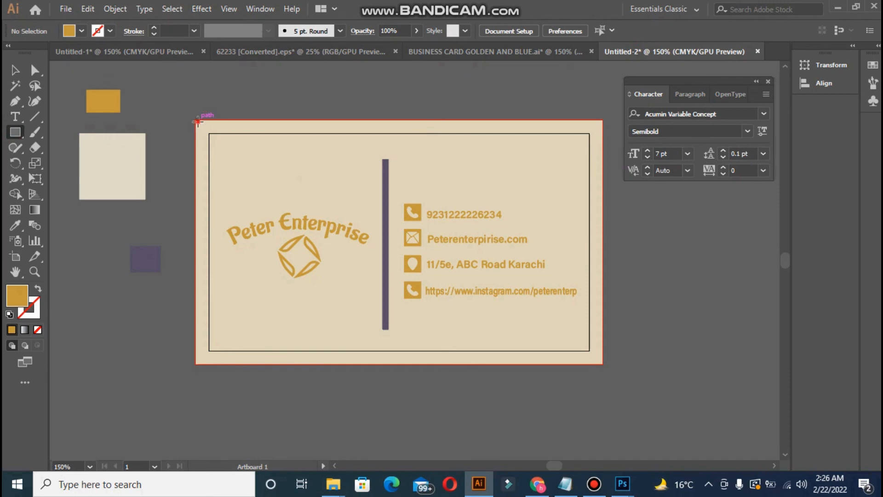
left_click_drag(198, 120, 592, 363)
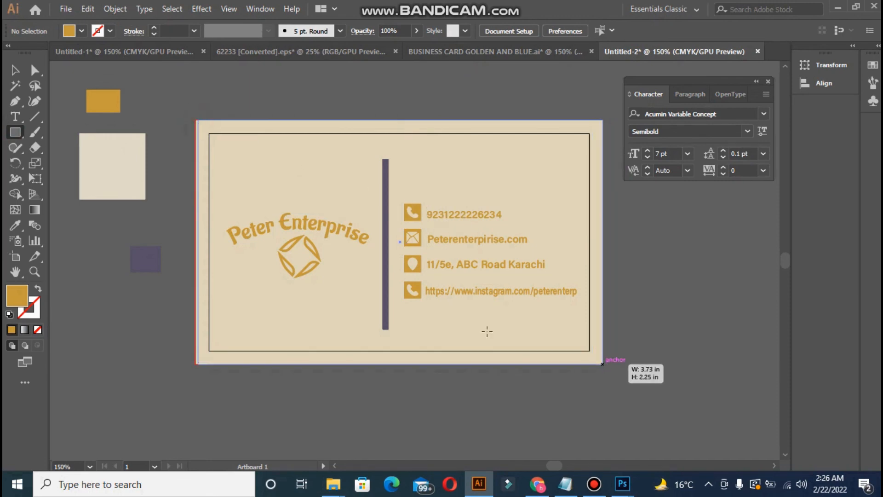
left_click_drag(487, 331, 602, 363)
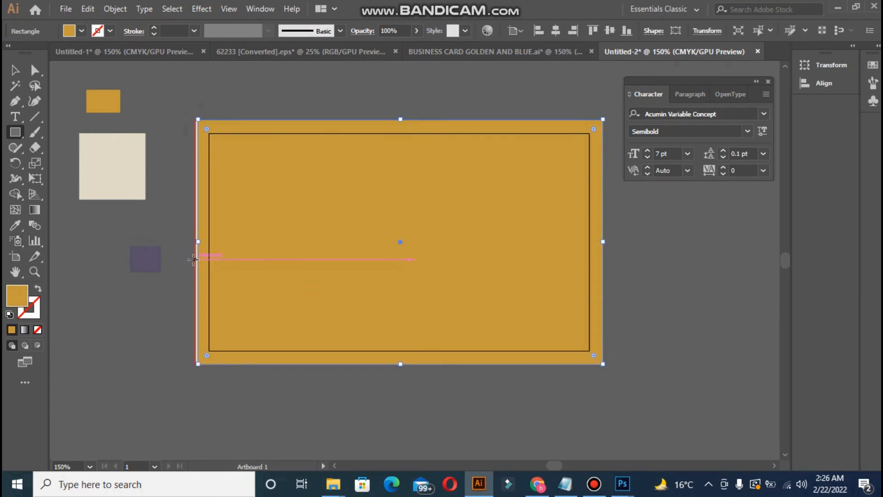
left_click_drag(199, 240, 196, 241)
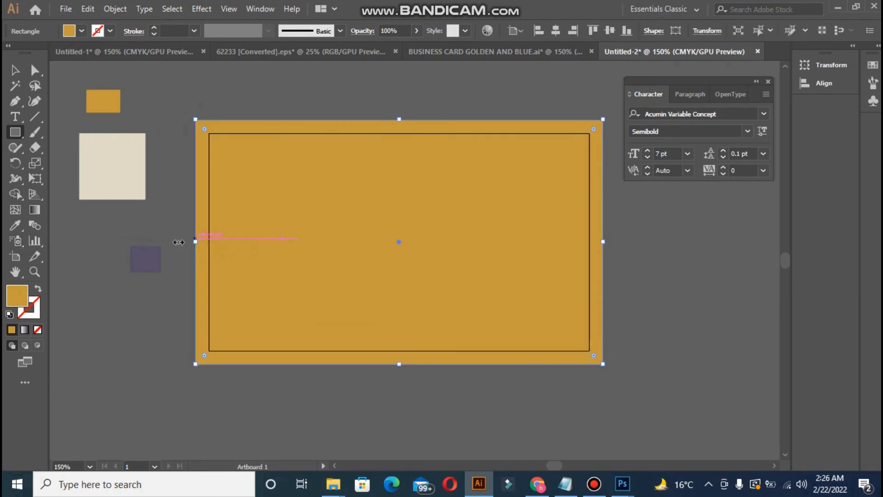
Step: Unlock and select all of the cream card's artwork and clip it to the full-bleed rectangle
left_click(4, 327)
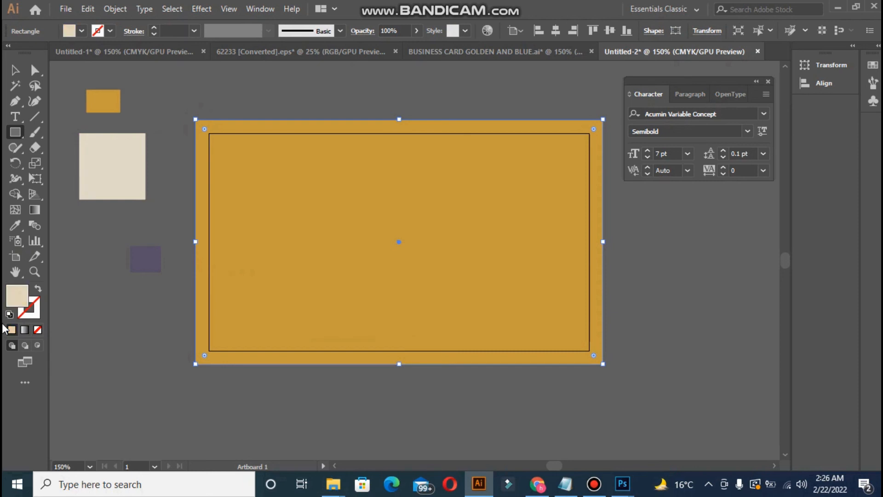
key("ctrl+a")
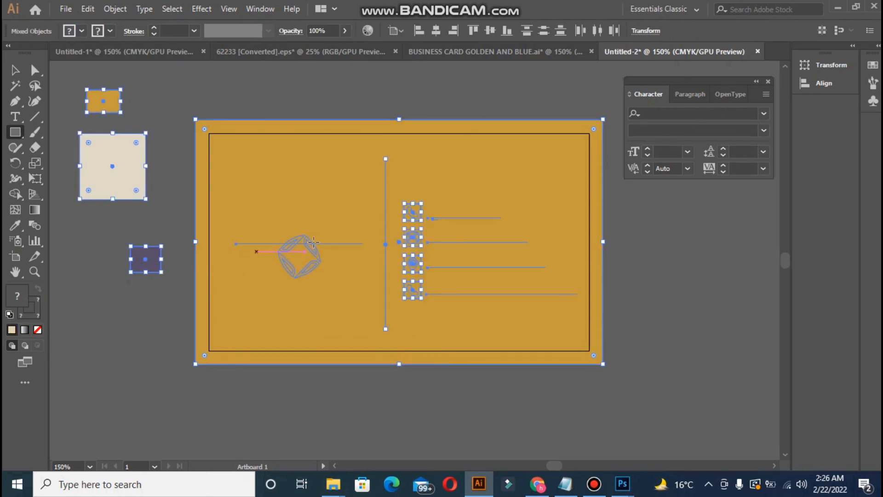
right_click(313, 244)
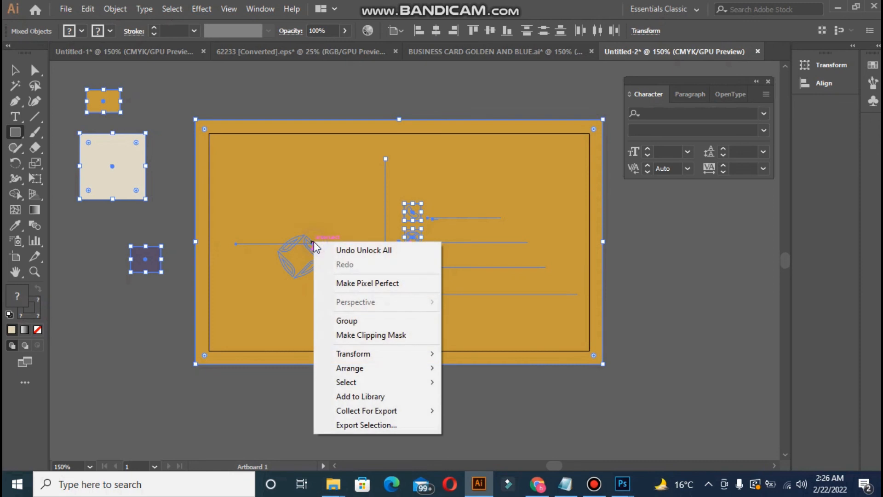
left_click(420, 333)
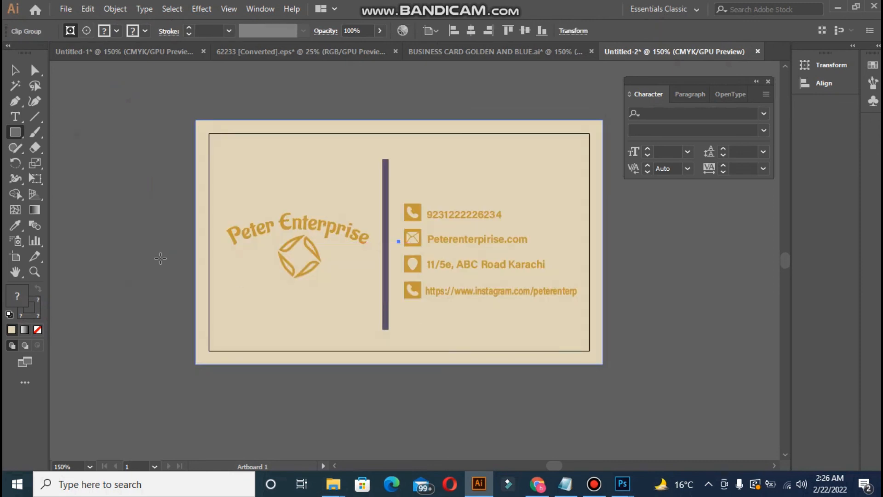
Step: Return to the purple card in the Untitled-1 document and fit its artboard in the window
left_click(164, 49)
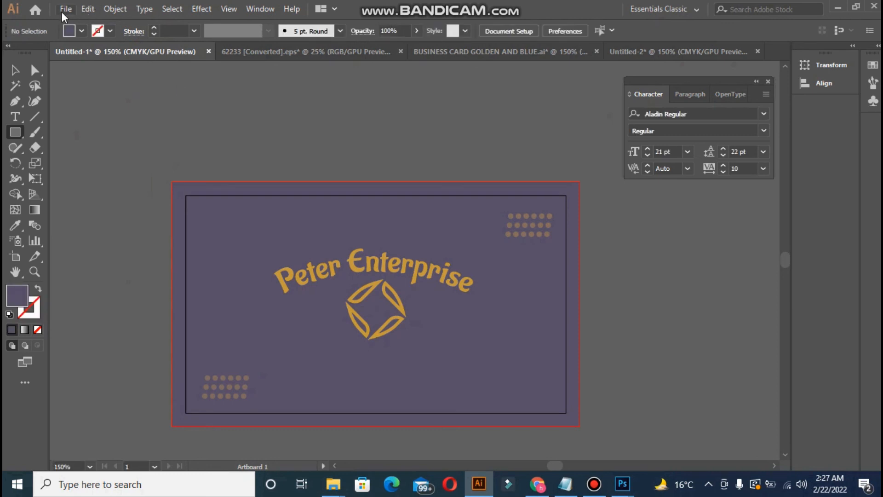
key("ctrl+0")
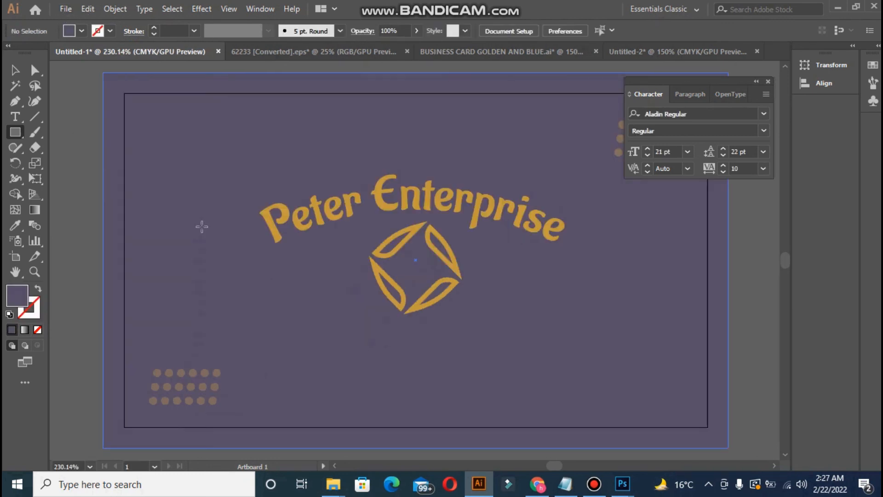
left_click(65, 9)
left_click(107, 59)
left_click(88, 9)
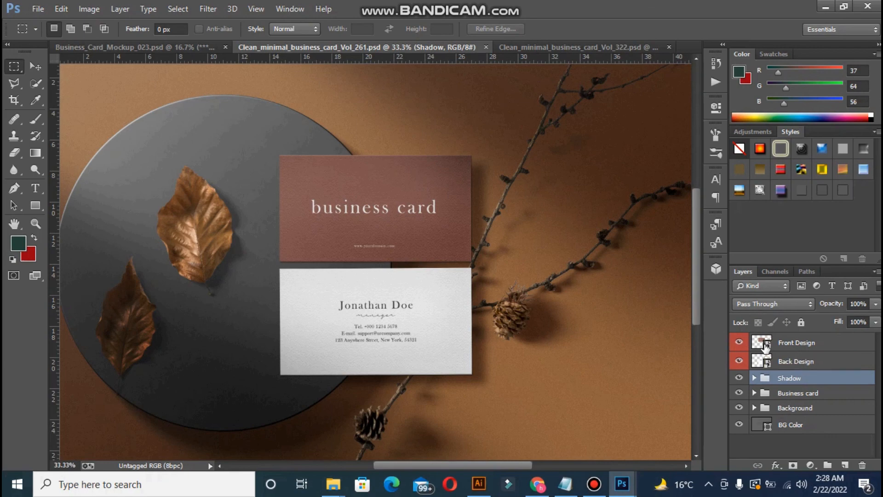
Step: In Photoshop, open the contents of the Front Design smart object from the Clean_minimal_business_card_Vol_261.psd mockup
double_click(765, 346)
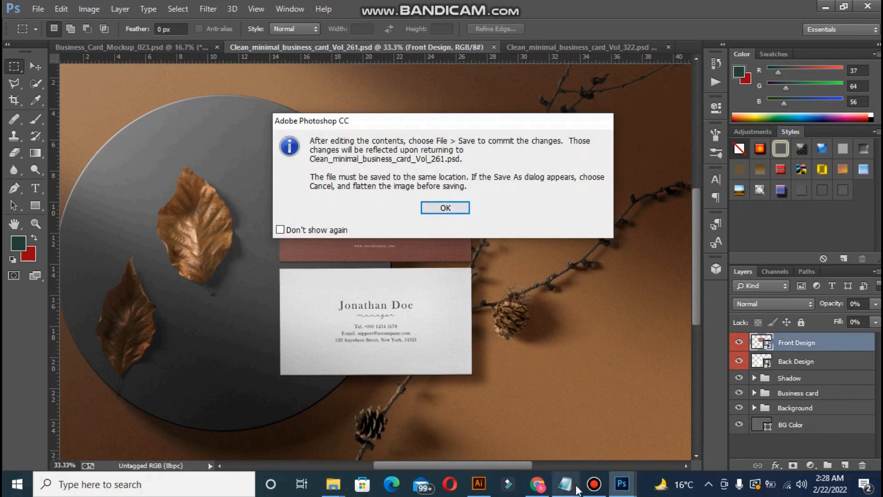
left_click(594, 484)
left_click(556, 381)
left_click(445, 208)
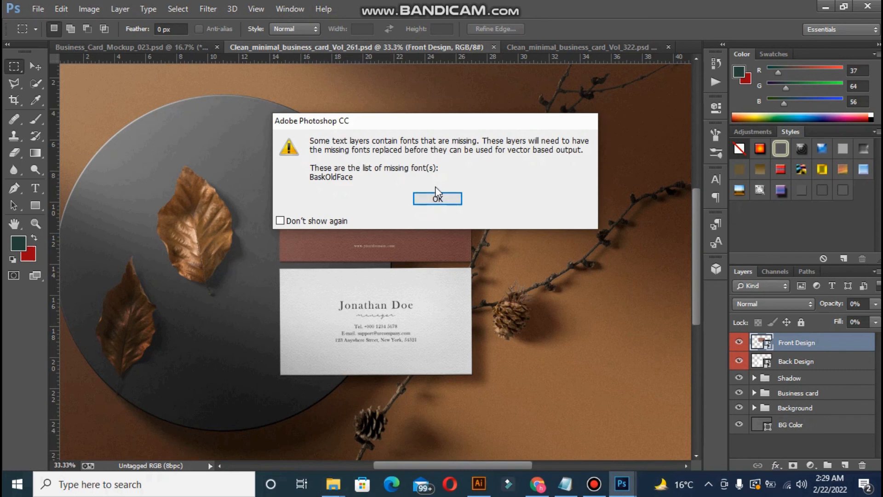
left_click(437, 198)
Step: Move the vertical and horizontal centre guides out of the front design, beyond the card's right and lower edges
key("v")
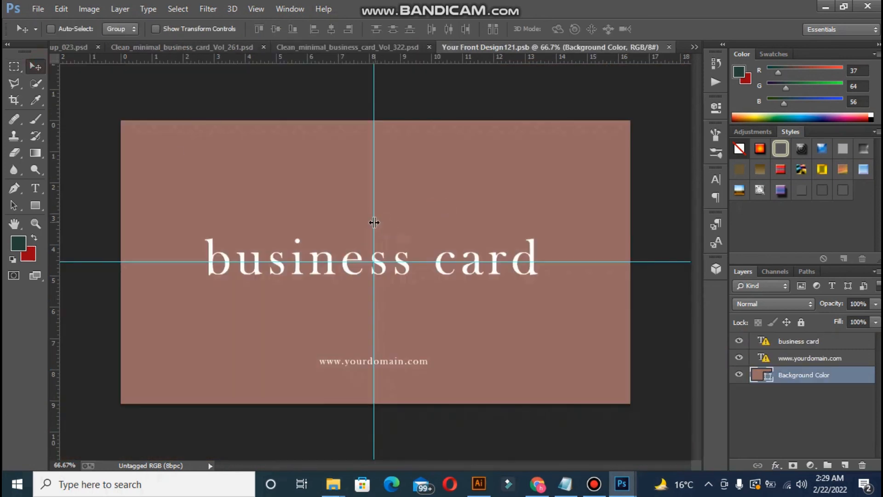
left_click_drag(374, 222, 688, 262)
left_click_drag(497, 261, 533, 458)
Step: Open the "business purple" image from the design folder
left_click(38, 8)
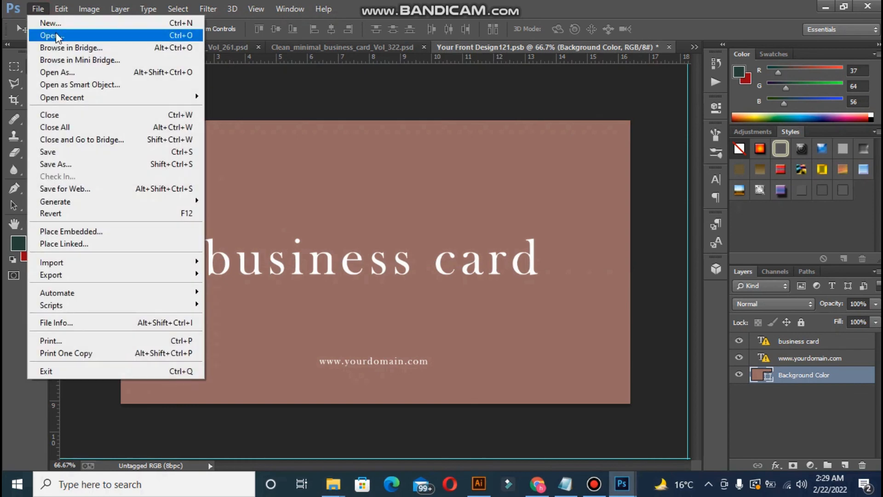
left_click(58, 37)
left_click(478, 184)
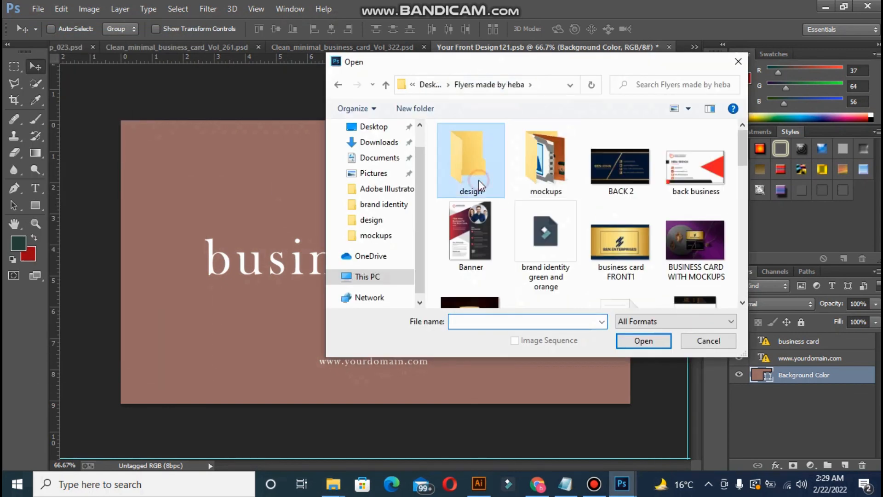
double_click(479, 184)
left_click_drag(745, 148, 746, 198)
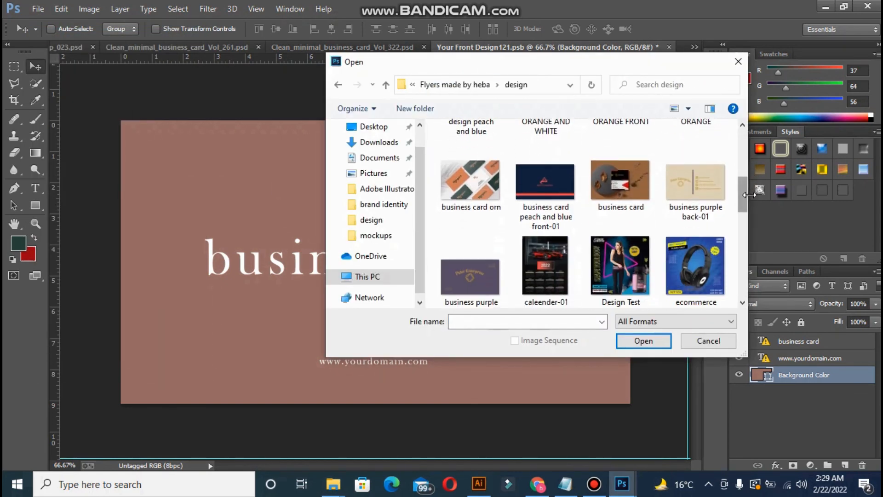
left_click(495, 271)
left_click(630, 341)
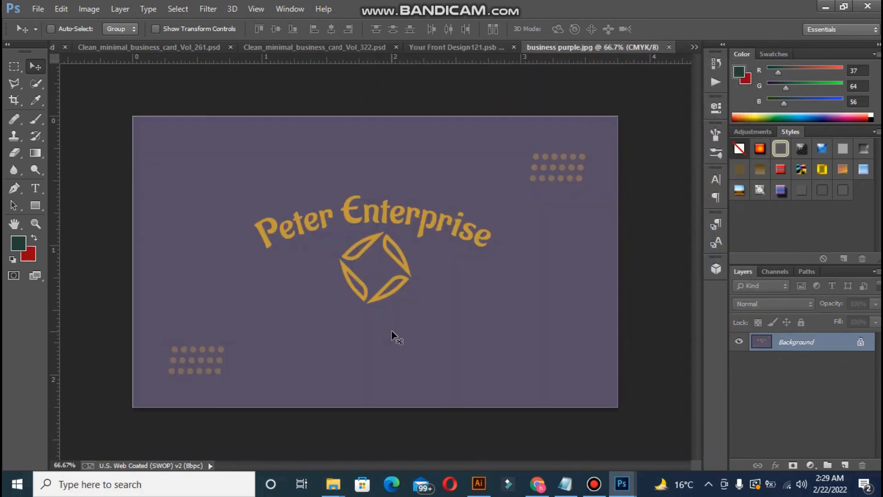
Step: Copy the whole purple card image and paste it into Your Front Design121.psb directly above the Background Color layer
key("ctrl+a")
left_click(462, 48)
key("ctrl+v")
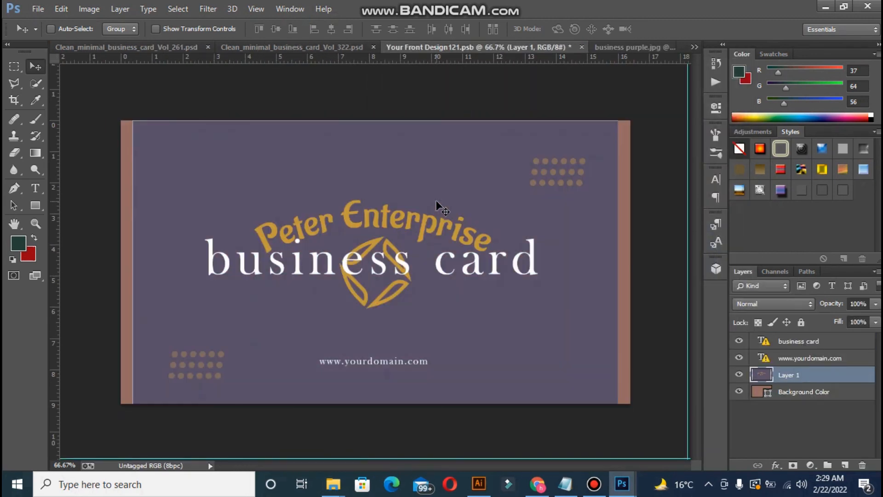
Step: Scale the pasted purple card to about 108% and position it to cover the canvas, and hide both placeholder text layers
key("ctrl+t")
left_click_drag(616, 411, 640, 425)
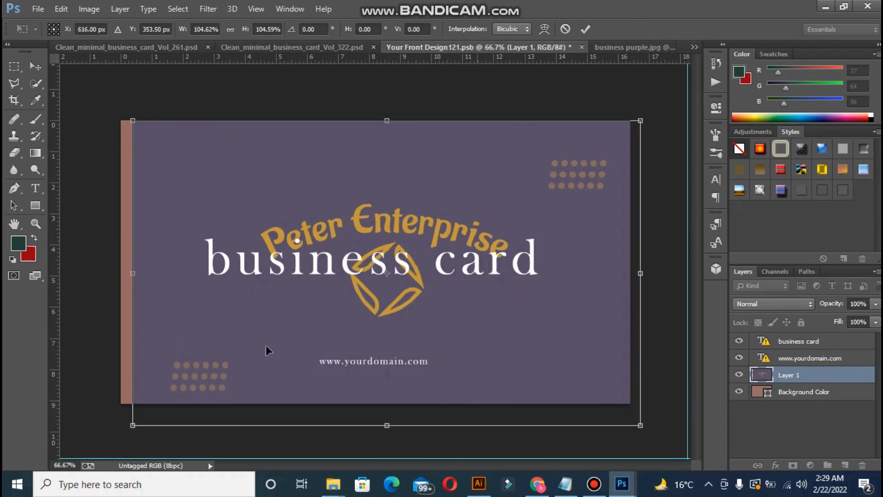
left_click_drag(131, 427, 117, 434)
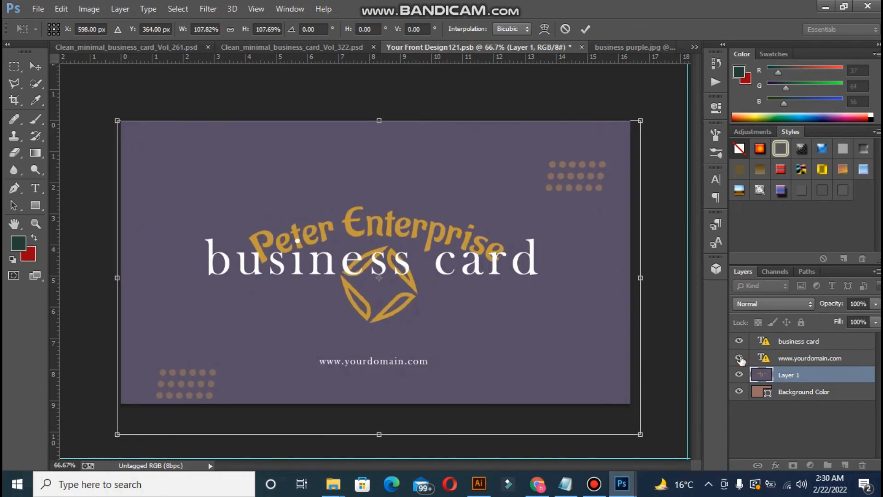
key("Return")
left_click_drag(739, 358, 739, 341)
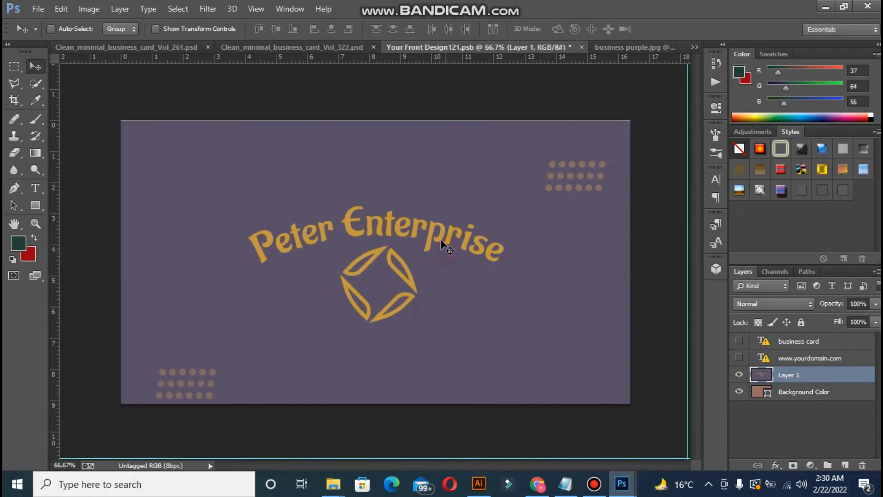
mouse_move(435, 232)
left_mouse_down()
mouse_move(462, 234)
mouse_move(443, 244)
left_mouse_up()
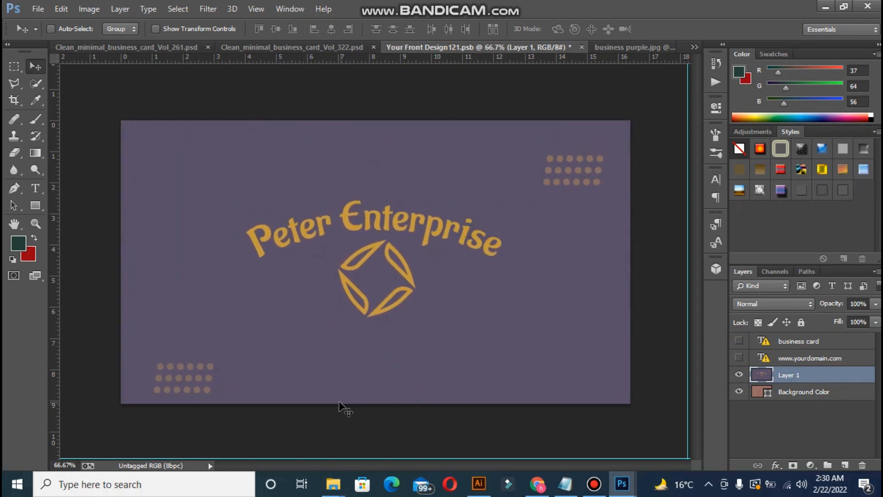
Step: Save and close Your Front Design121.psb, and return to the Clean_minimal_business_card_Vol_261.psd mockup
left_click(582, 48)
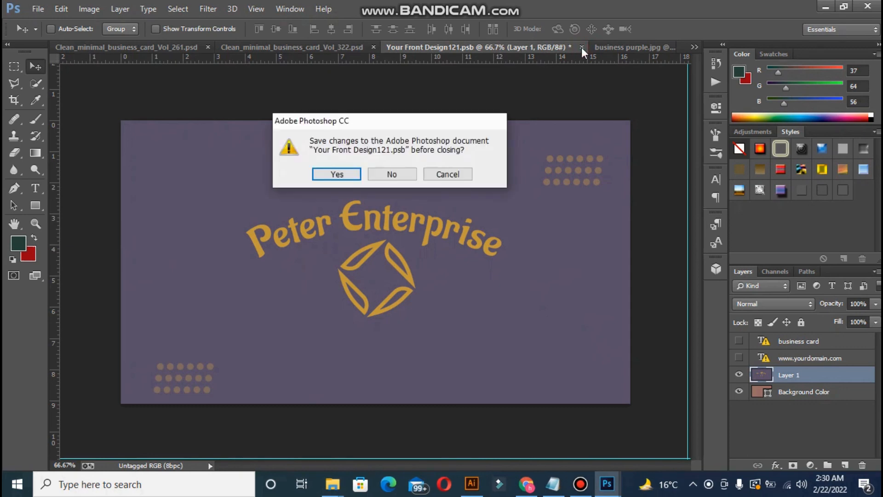
left_click(580, 484)
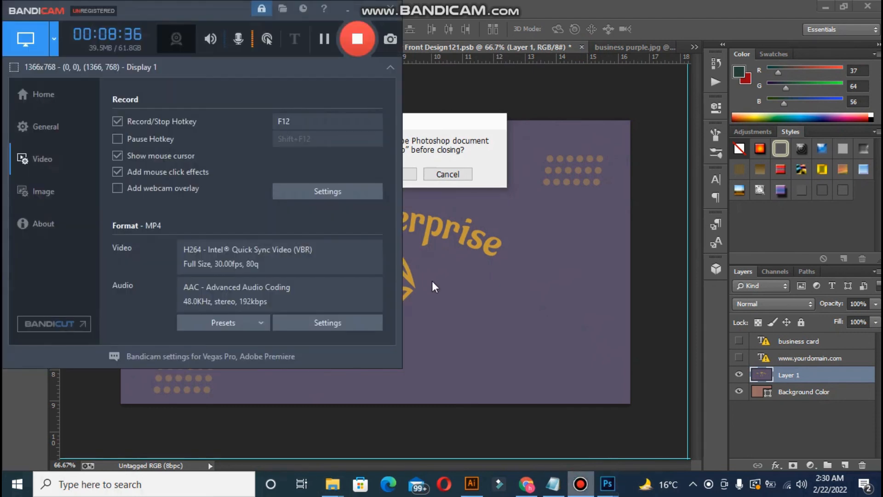
left_click(325, 38)
left_click(337, 174)
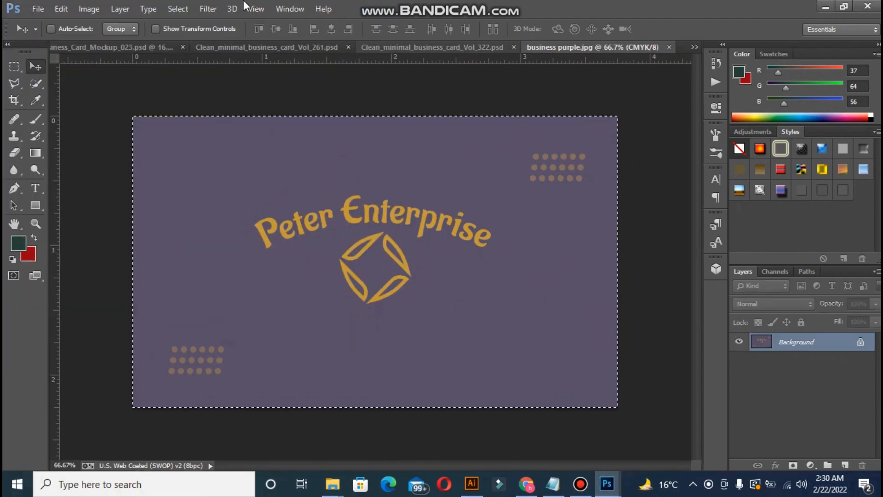
left_click(153, 48)
left_click(388, 46)
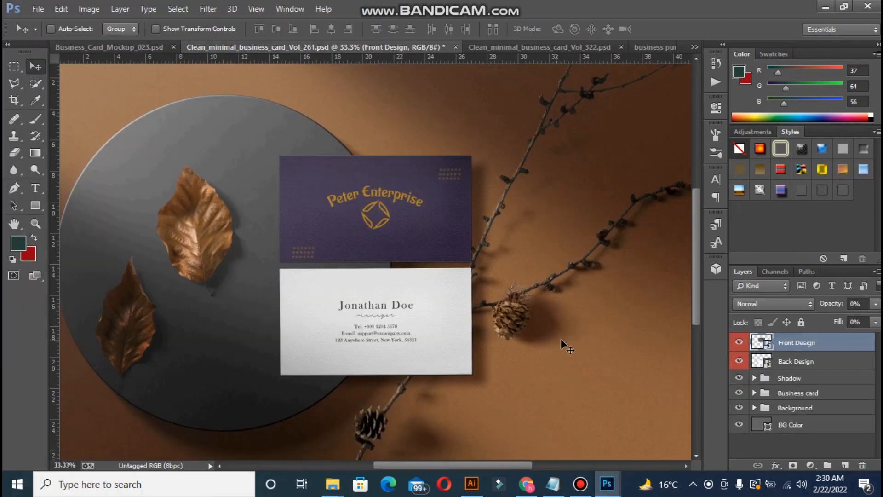
Step: Open the contents of the Back Design smart object and move its vertical and horizontal centre guides off the card
double_click(766, 367)
left_click(445, 207)
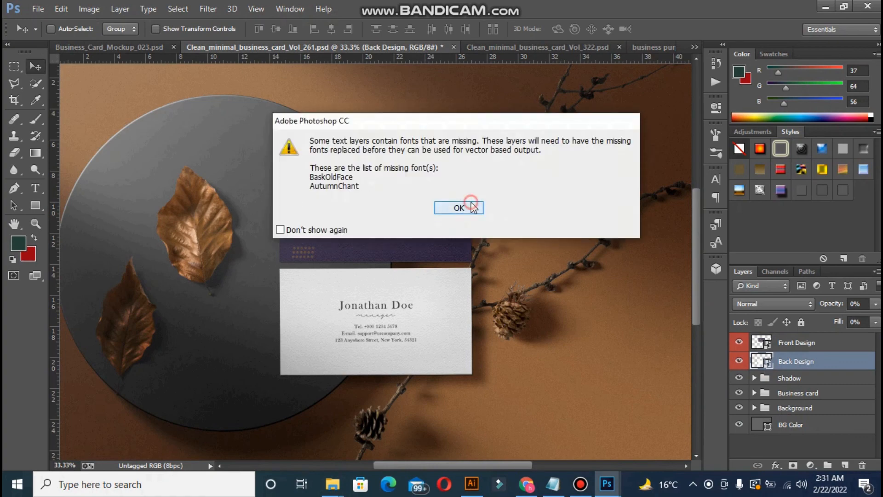
left_click(457, 205)
left_click_drag(375, 203, 699, 258)
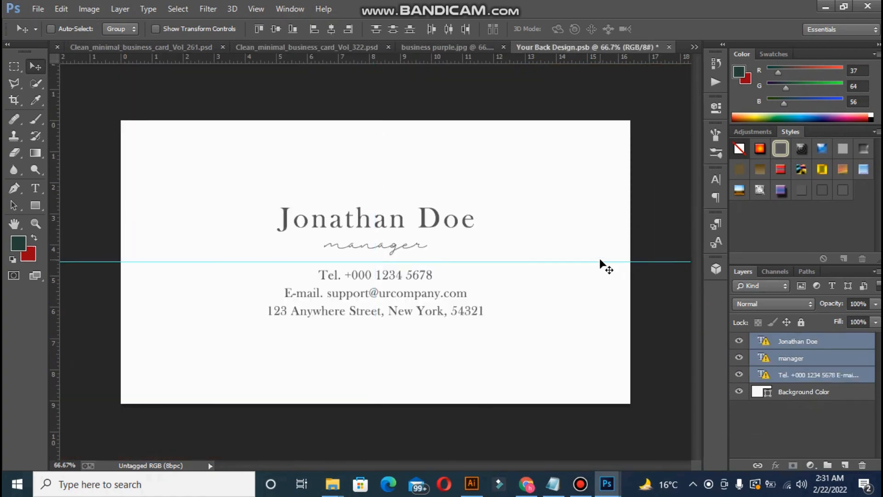
left_click_drag(603, 261, 607, 461)
Step: Open the "business purple back-01" image from the design folder
left_click(37, 9)
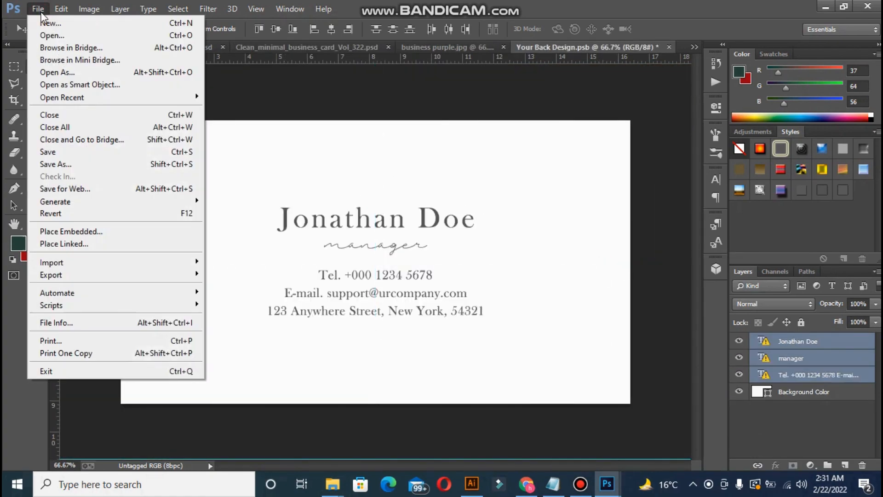
left_click(64, 33)
left_click_drag(742, 158, 746, 212)
double_click(691, 241)
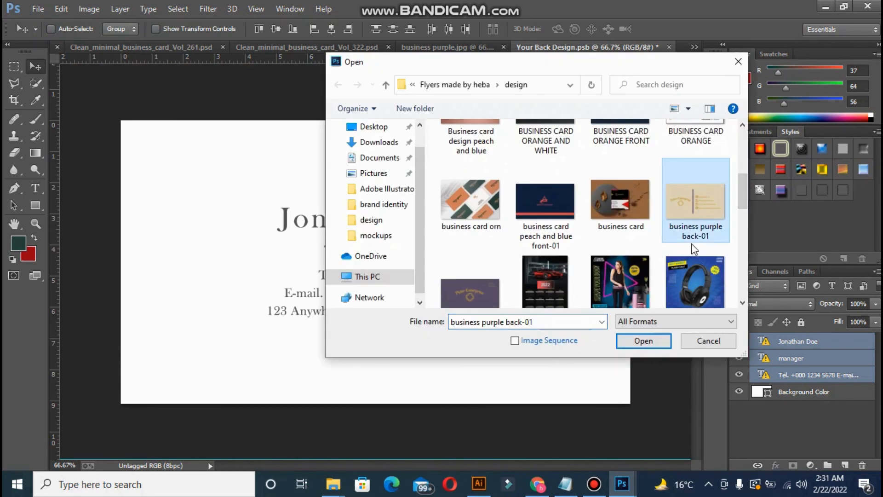
Step: Copy the whole beige card image and paste it into Your Back Design.psb above the text layers
key("ctrl+a")
key("ctrl+c")
left_click(465, 47)
key("ctrl+v")
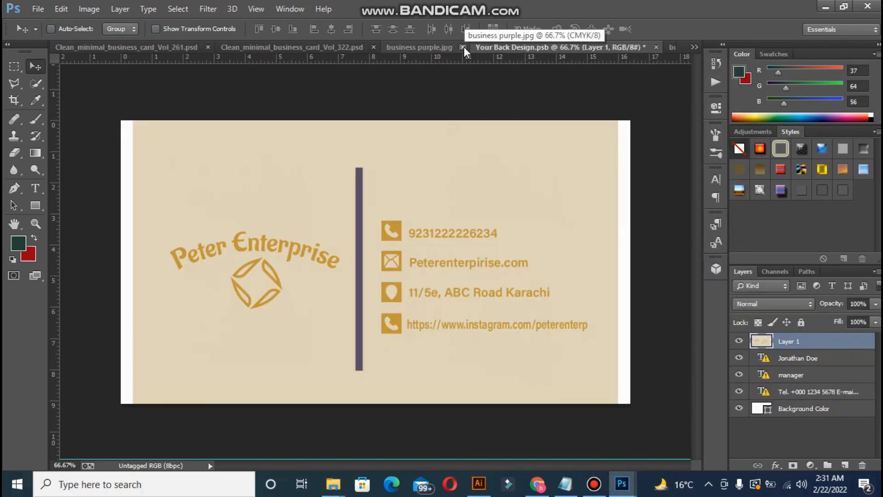
Step: Scale the pasted beige card to about 106% and nudge it upward so it covers the whole canvas
key("ctrl+t")
left_click_drag(616, 412, 631, 426)
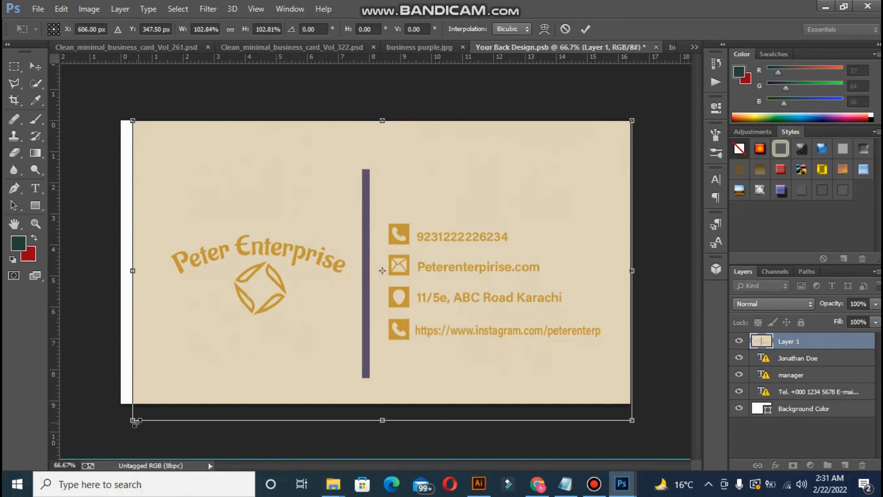
left_click_drag(132, 418, 117, 431)
key("Up")
key("Up")
key("Up")
key("Up")
key("Up")
key("Up")
key("Up")
key("Up")
key("Up")
key("Up")
key("Up")
key("Up")
key("Up")
key("Up")
key("Up")
key("Up")
key("Up")
key("Up")
key("Up")
key("Up")
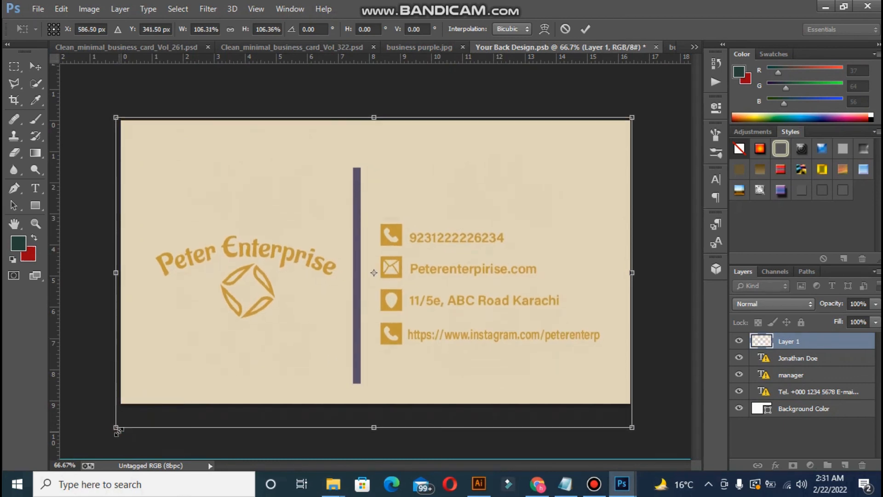
key("Down")
key("Down")
key("Down")
key("Down")
key("Return")
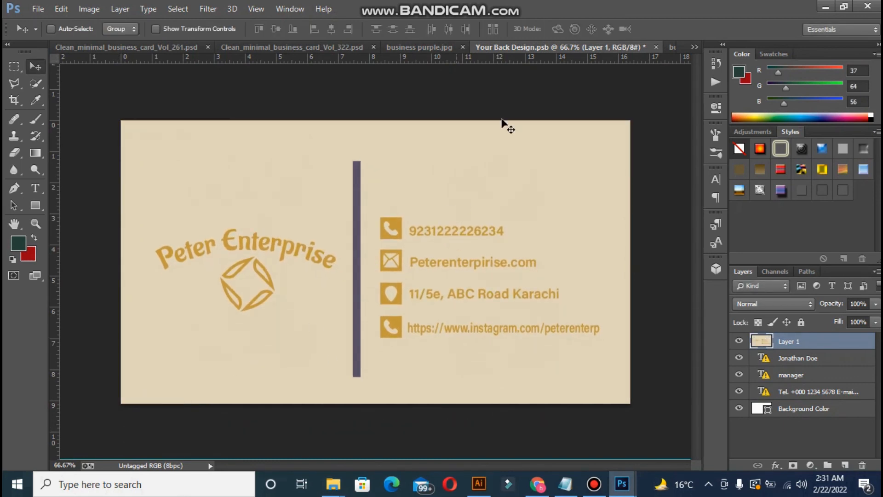
Step: Save and close Your Back Design.psb, and return to the Clean_minimal_business_card_Vol_261.psd mockup
left_click(656, 47)
left_click(336, 174)
left_click(167, 48)
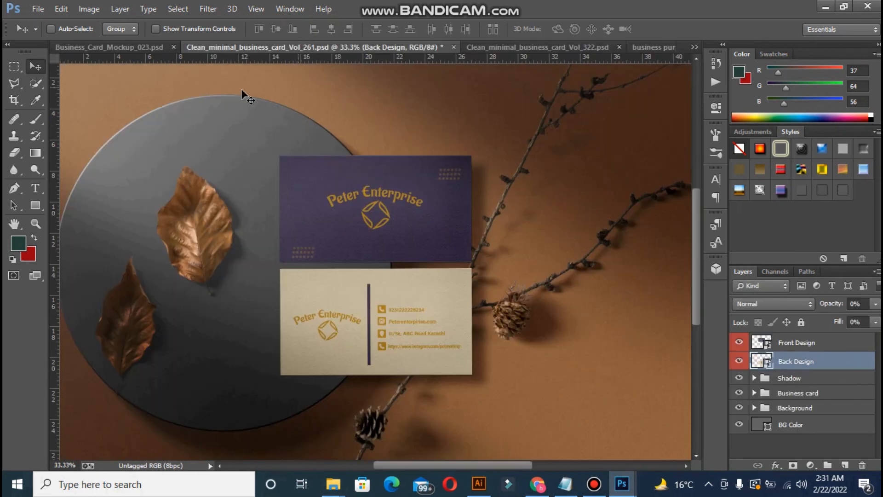
Step: Fill the Background layer inside the mockup's Background group with the purple sampled from the front card
key("ctrl+plus")
key("ctrl+minus")
key("ctrl+minus")
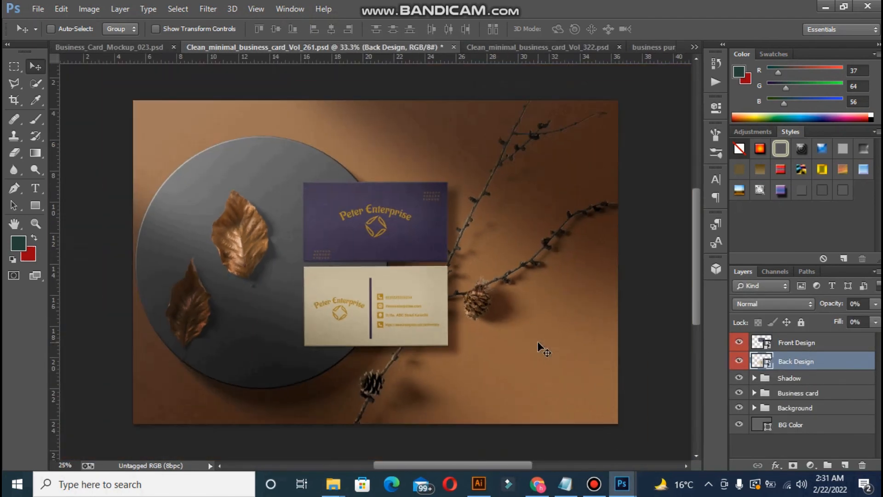
left_click(791, 409)
double_click(763, 411)
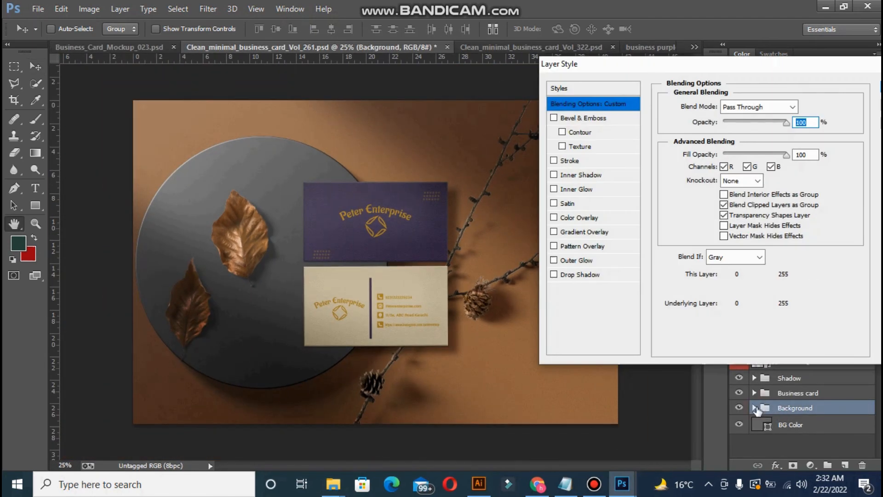
key("Return")
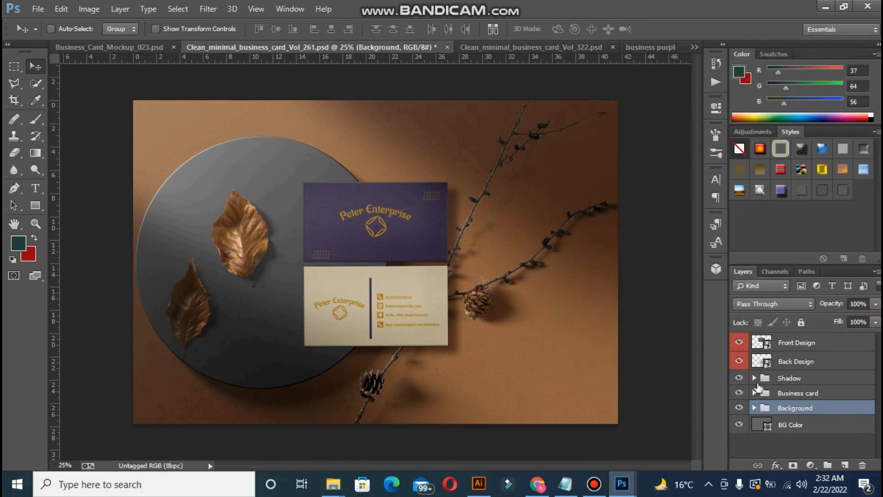
left_click(755, 408)
scroll(803, 396, "down", 1)
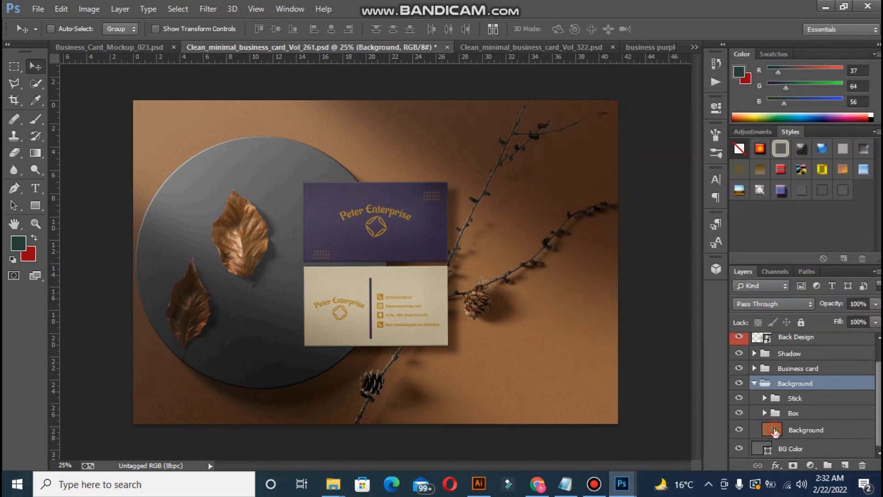
left_click(774, 431)
left_click(37, 99)
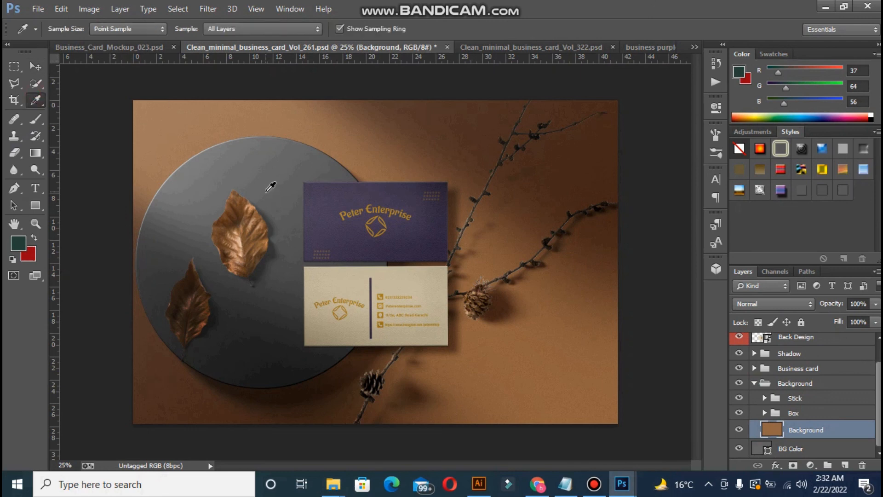
left_click(334, 205)
key("v")
key("alt+BackSpace")
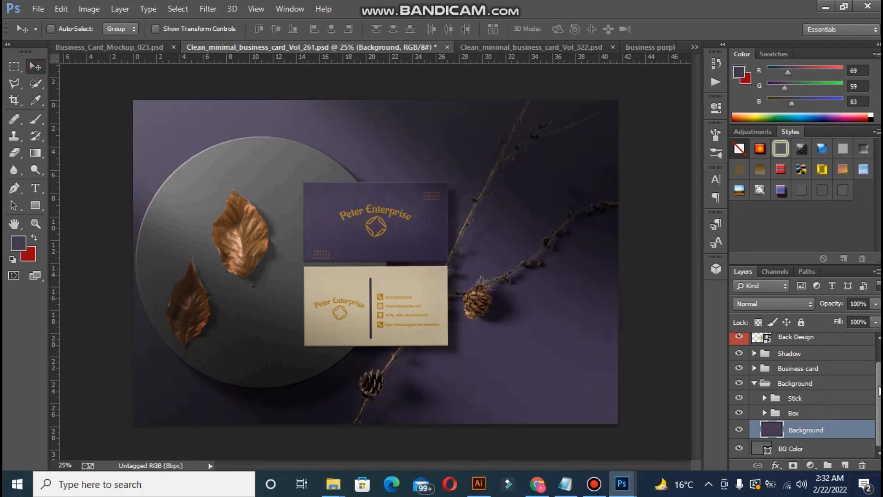
Step: Expand the Stick group inside the mockup's Background group
left_click(766, 399)
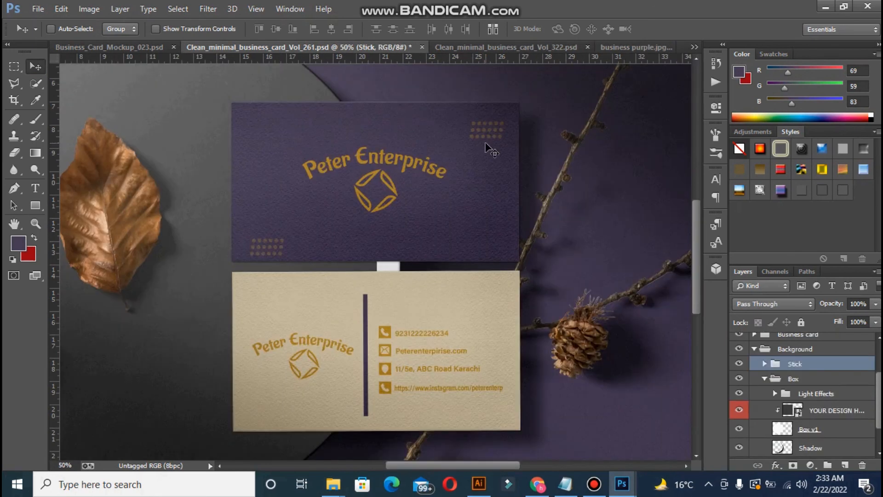